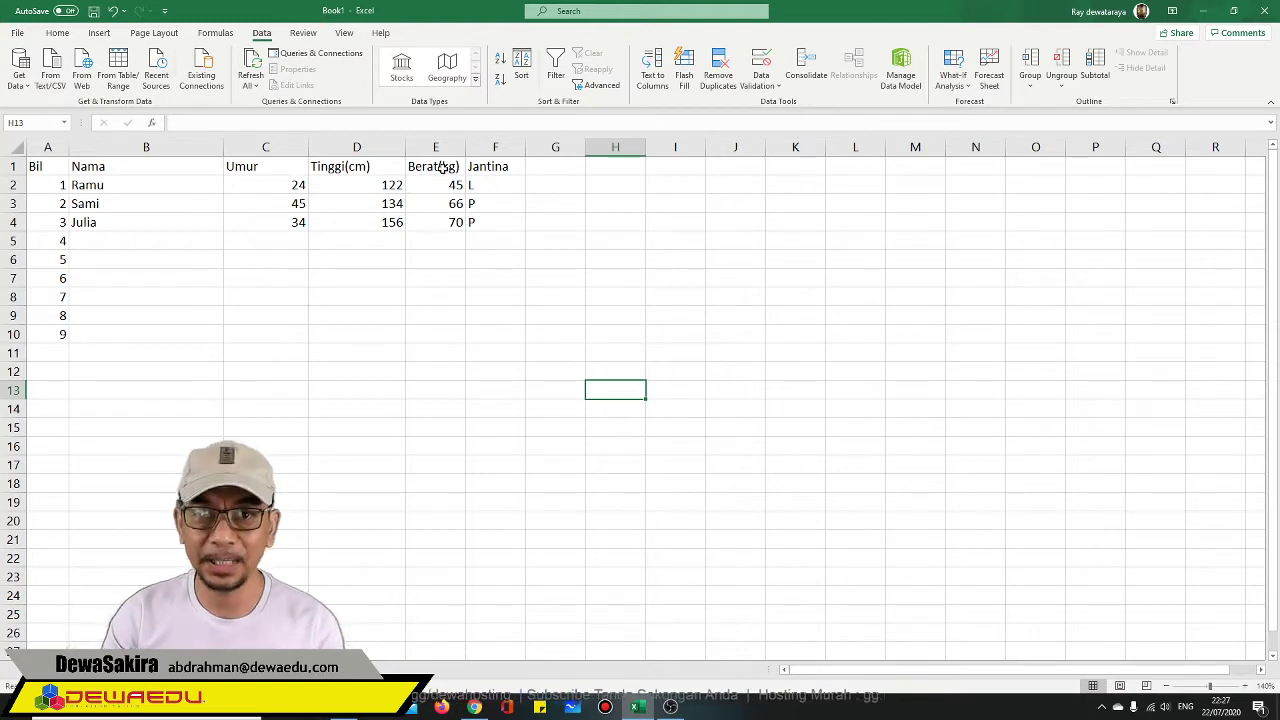
pyautogui.click(505, 186)
pyautogui.click(497, 230)
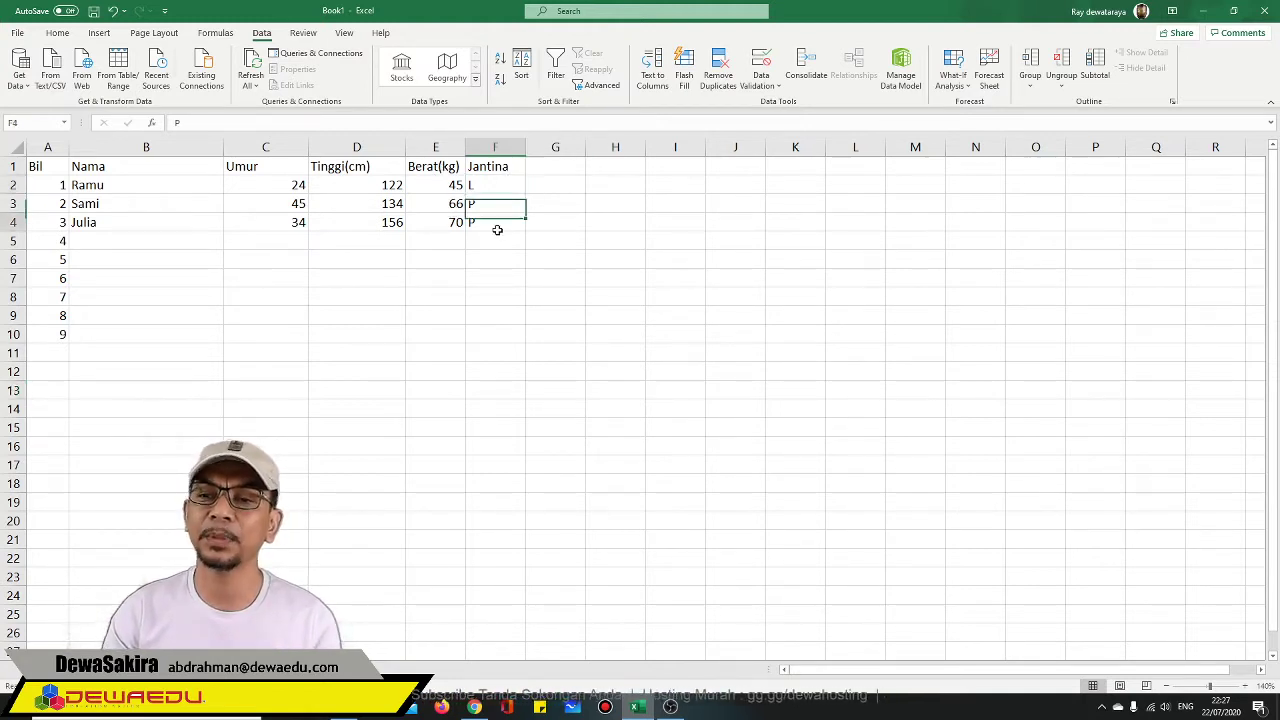
pyautogui.click(497, 259)
pyautogui.click(497, 280)
pyautogui.click(498, 316)
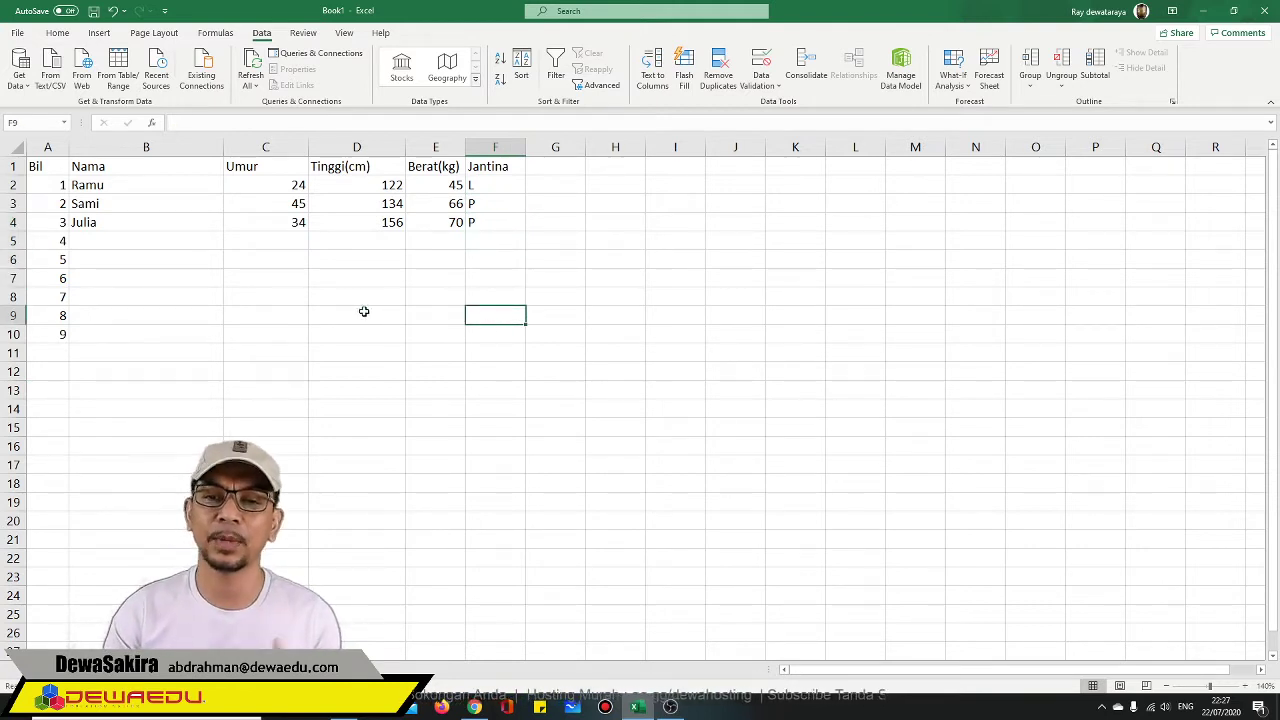
pyautogui.click(127, 242)
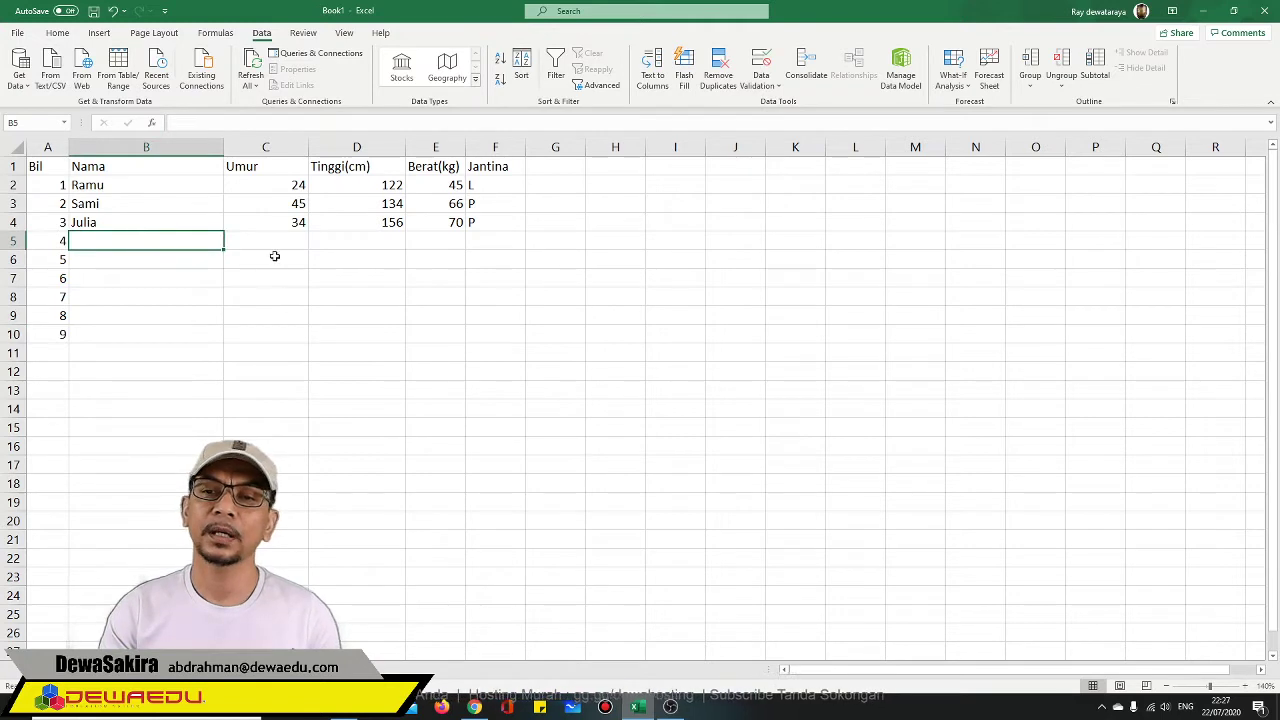
# - Add a data validation rule to the whole Umur column allowing only whole numbers between 6 and 12
pyautogui.click(281, 147)
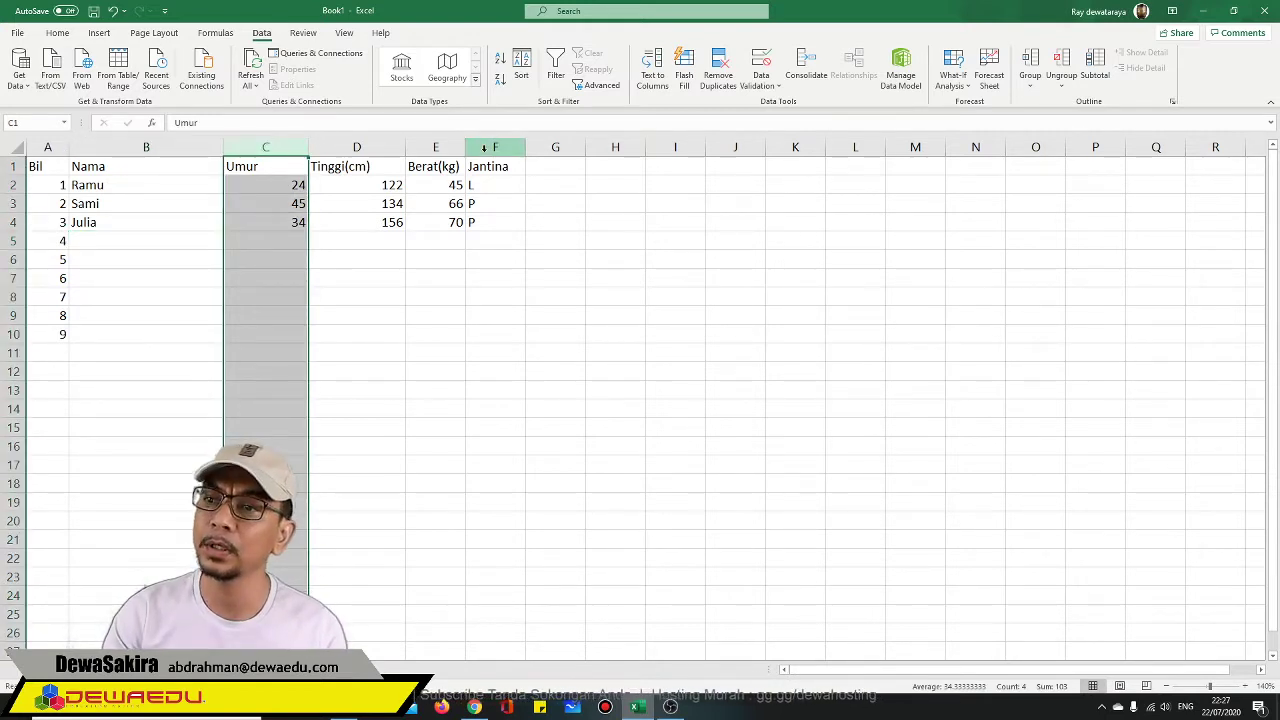
pyautogui.click(771, 89)
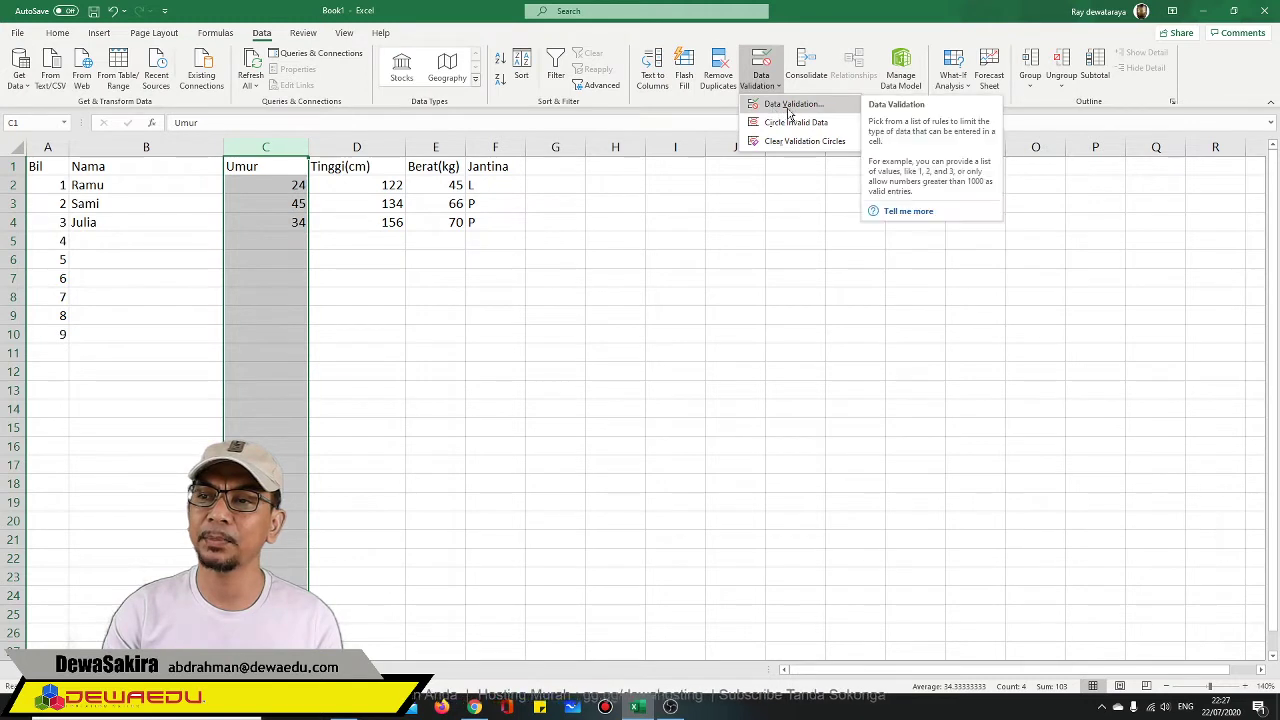
pyautogui.click(791, 109)
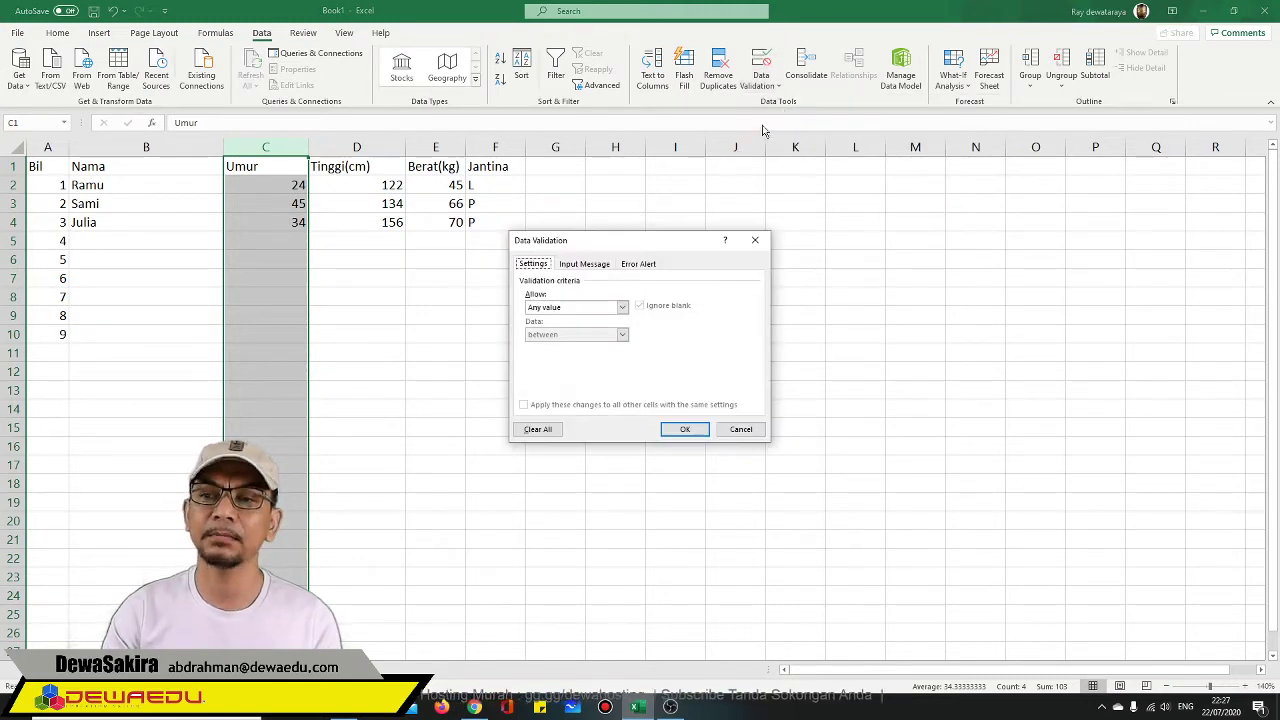
pyautogui.click(588, 316)
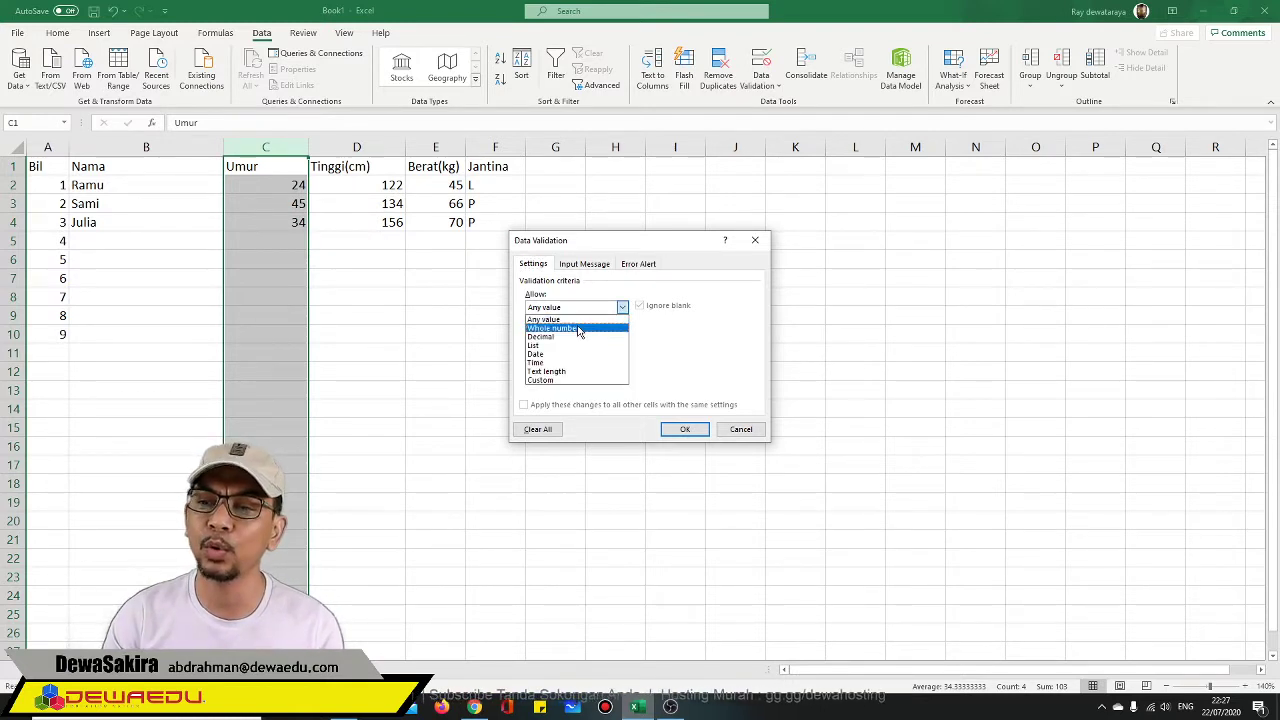
pyautogui.click(577, 329)
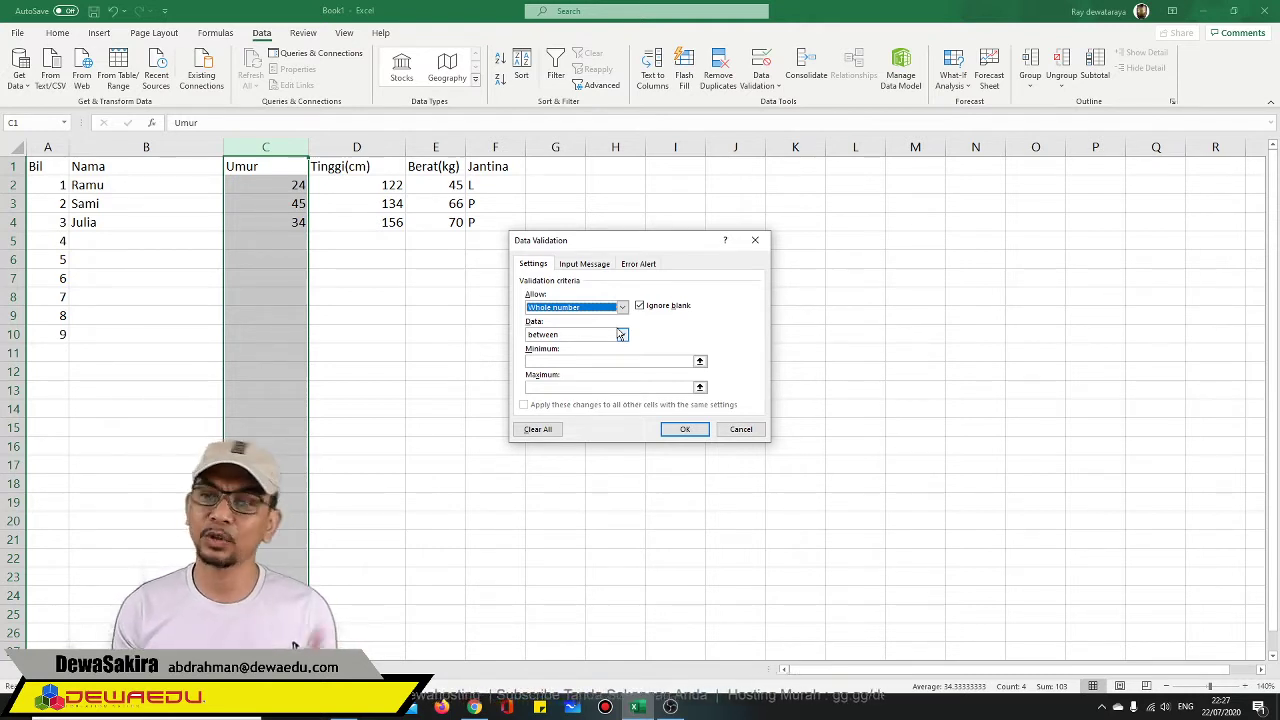
pyautogui.click(561, 361)
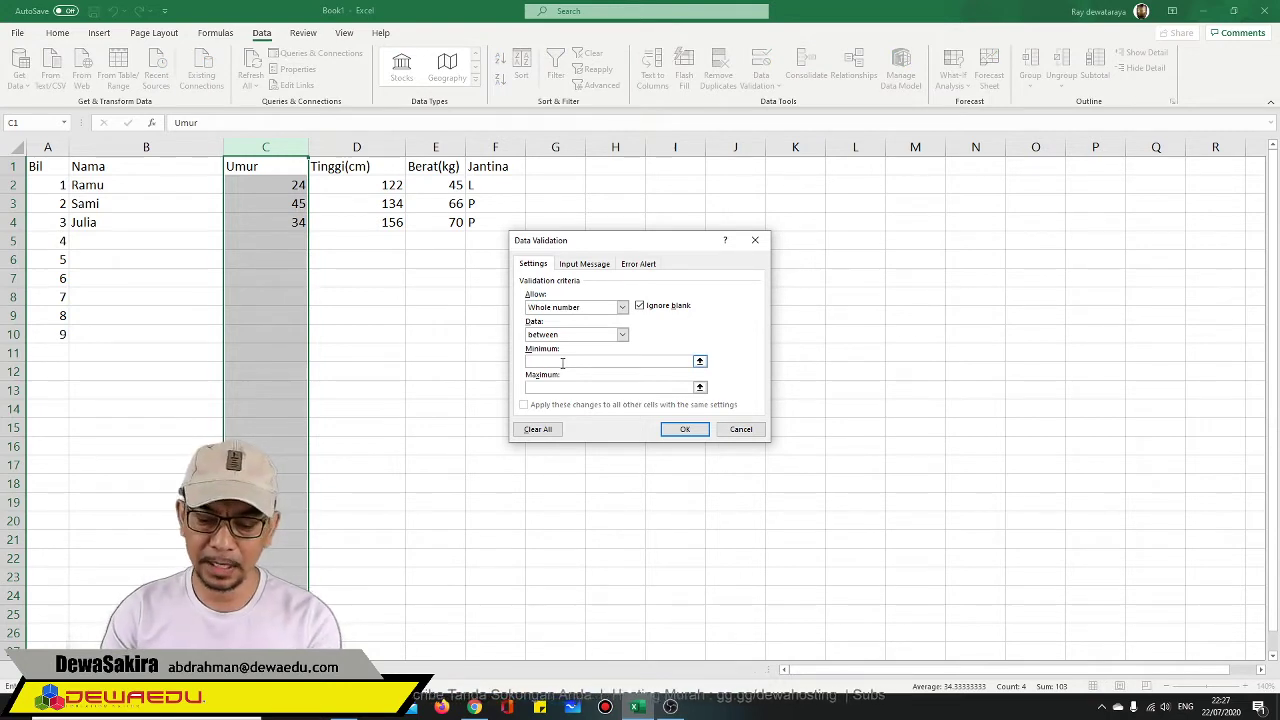
pyautogui.write('6')
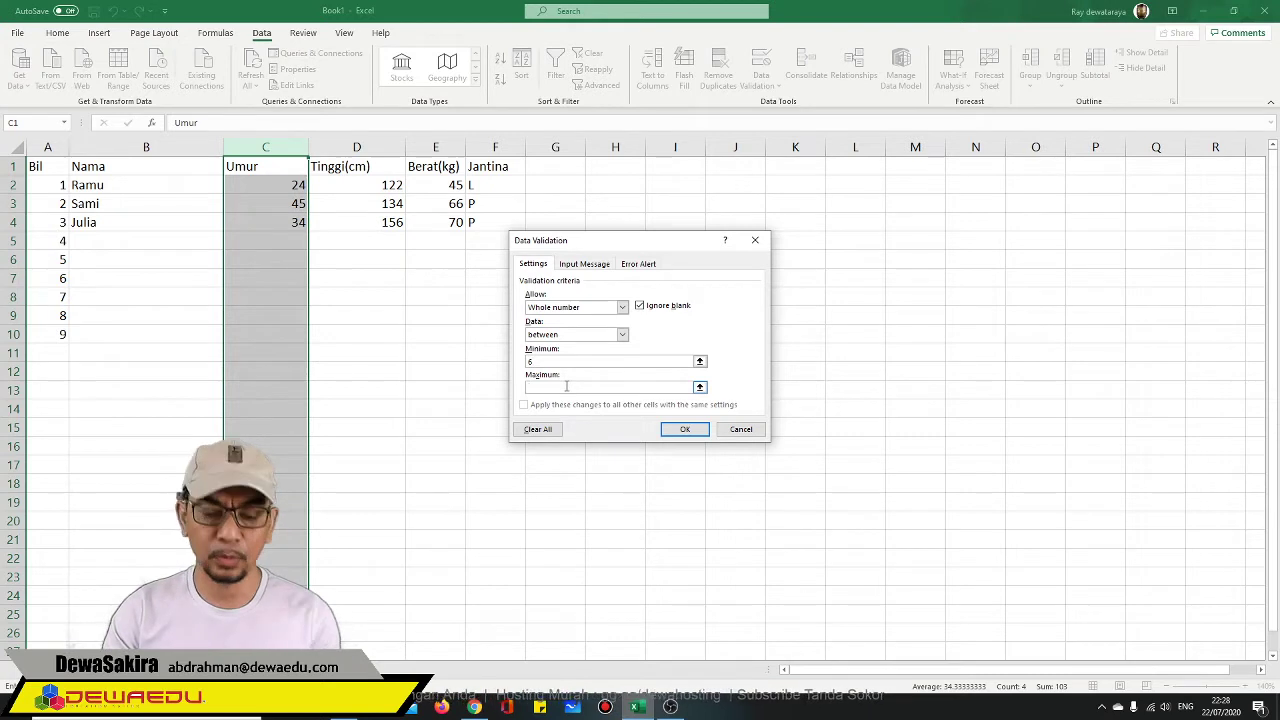
pyautogui.write('12')
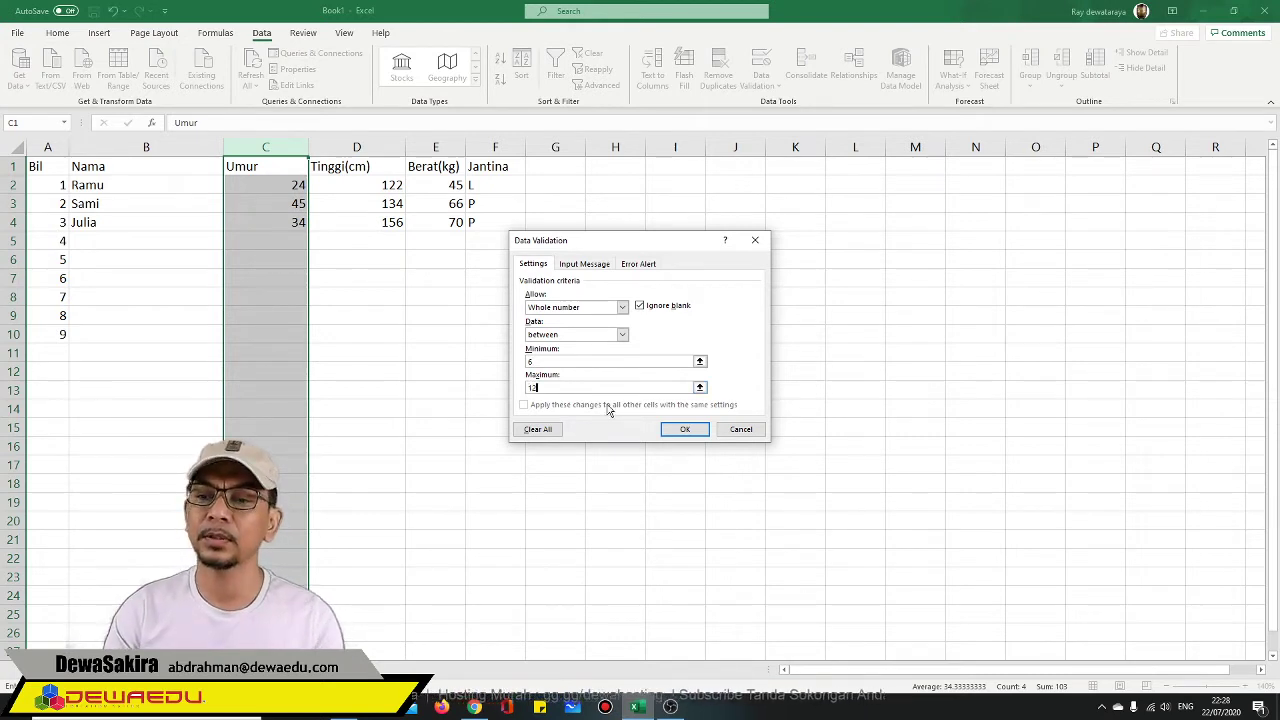
pyautogui.click(681, 430)
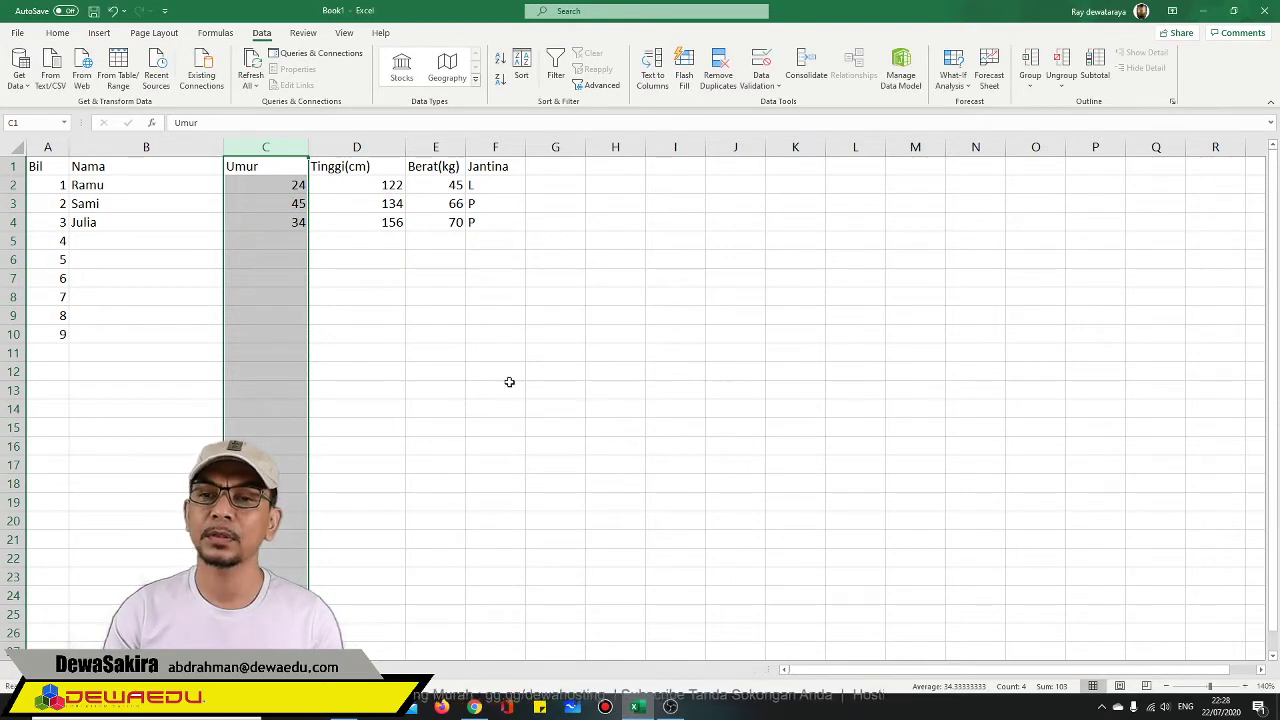
# - Test the Umur validation rule by trying to enter 4 in C2, and discard the entry
pyautogui.click(297, 187)
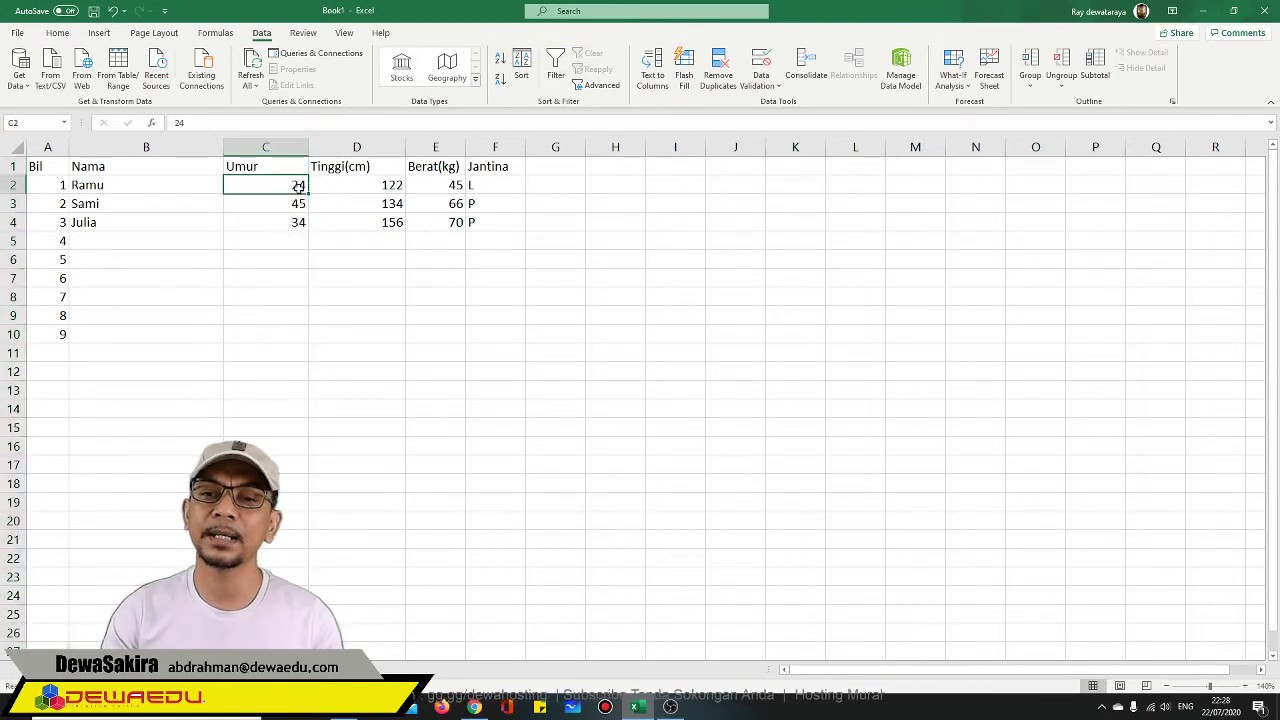
pyautogui.write('4')
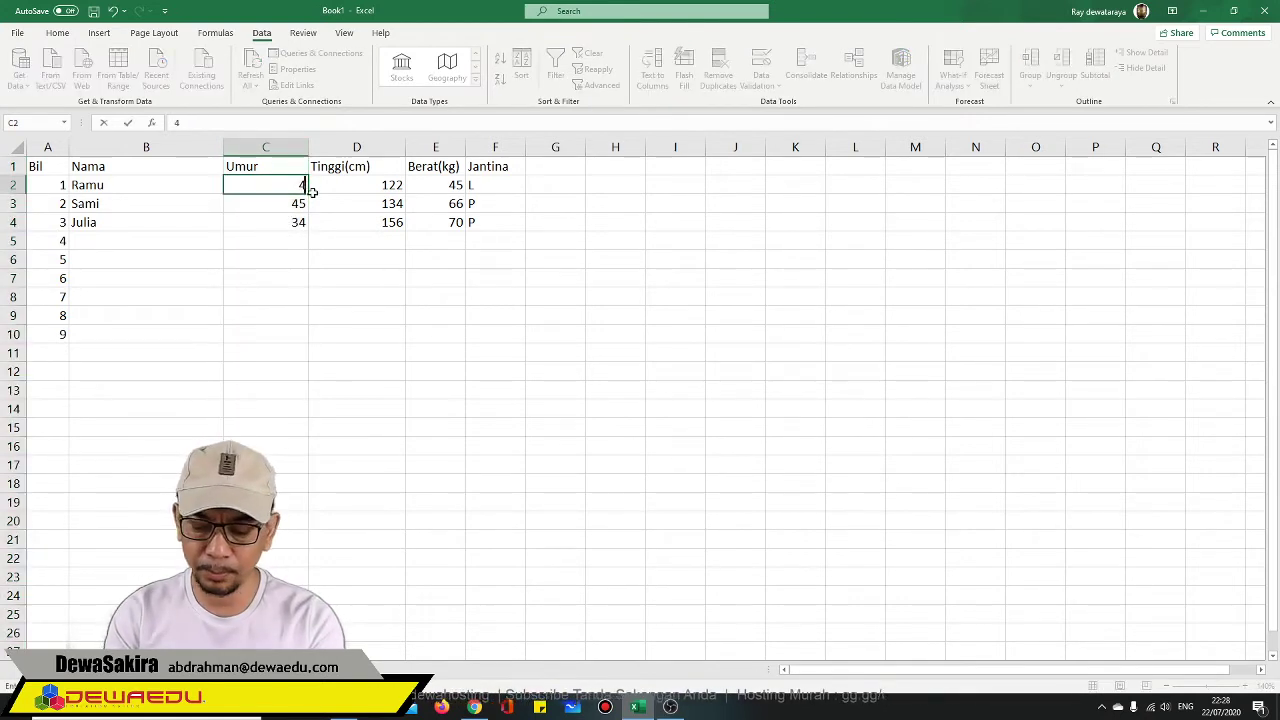
pyautogui.press('Return')
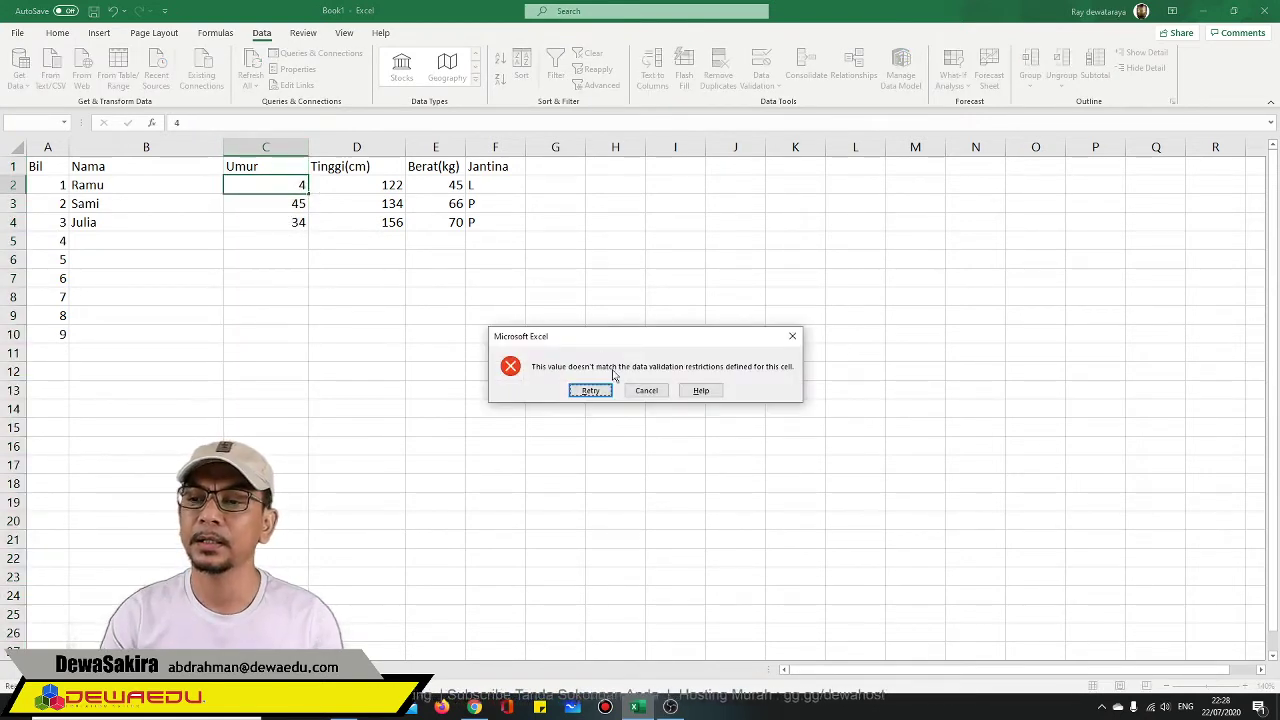
pyautogui.click(647, 391)
# - Test the upper age limit by trying to enter 34 in C3, retry the entry once, and discard it
pyautogui.click(300, 257)
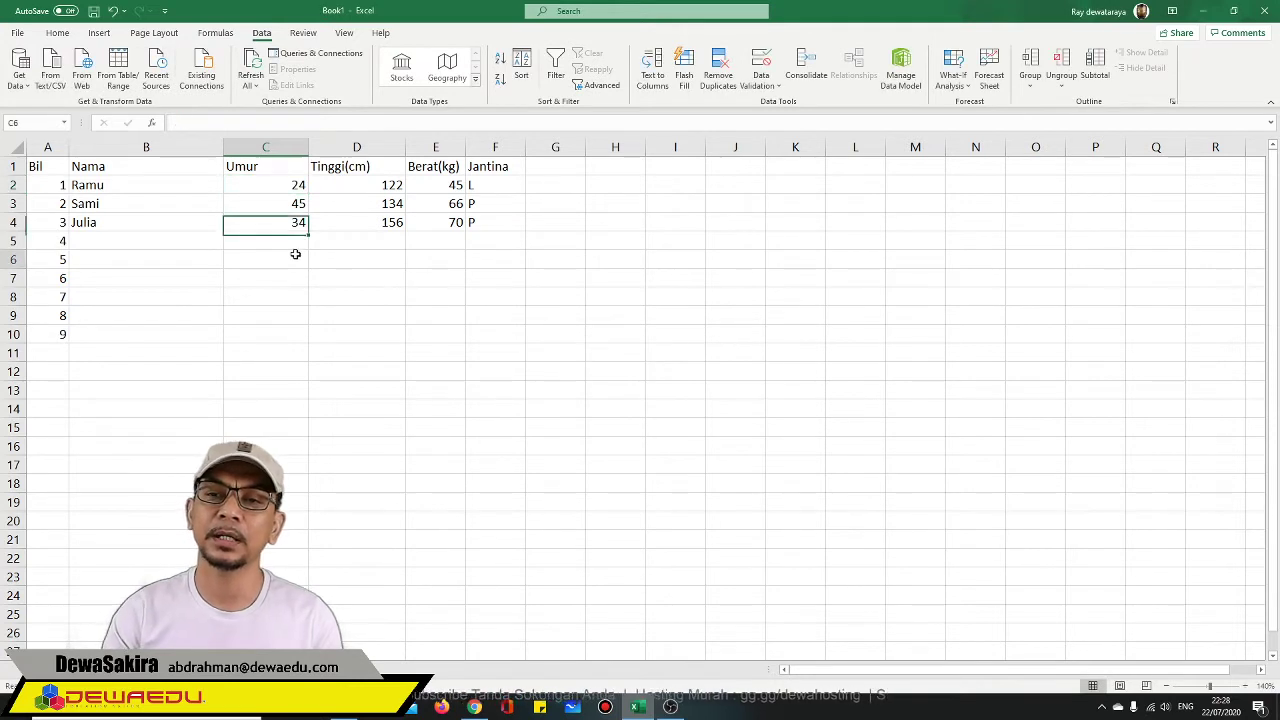
pyautogui.click(286, 189)
pyautogui.click(284, 204)
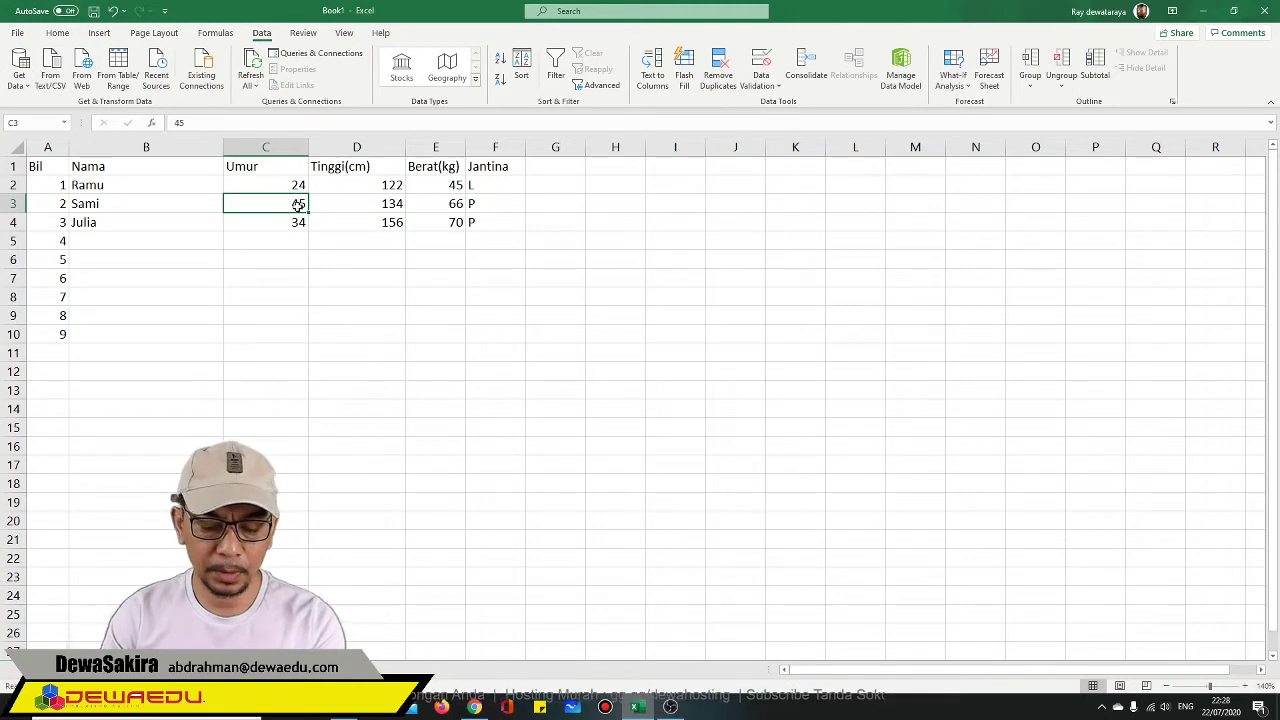
pyautogui.write('34')
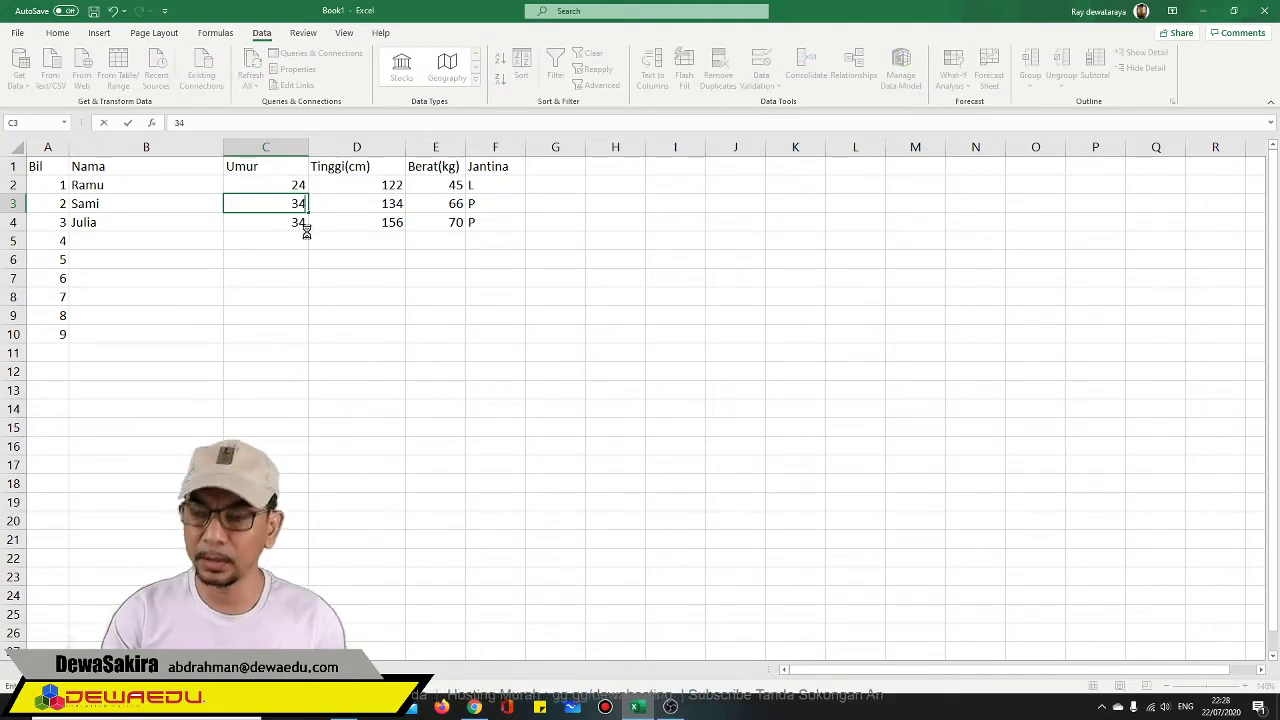
pyautogui.press('Return')
pyautogui.click(592, 391)
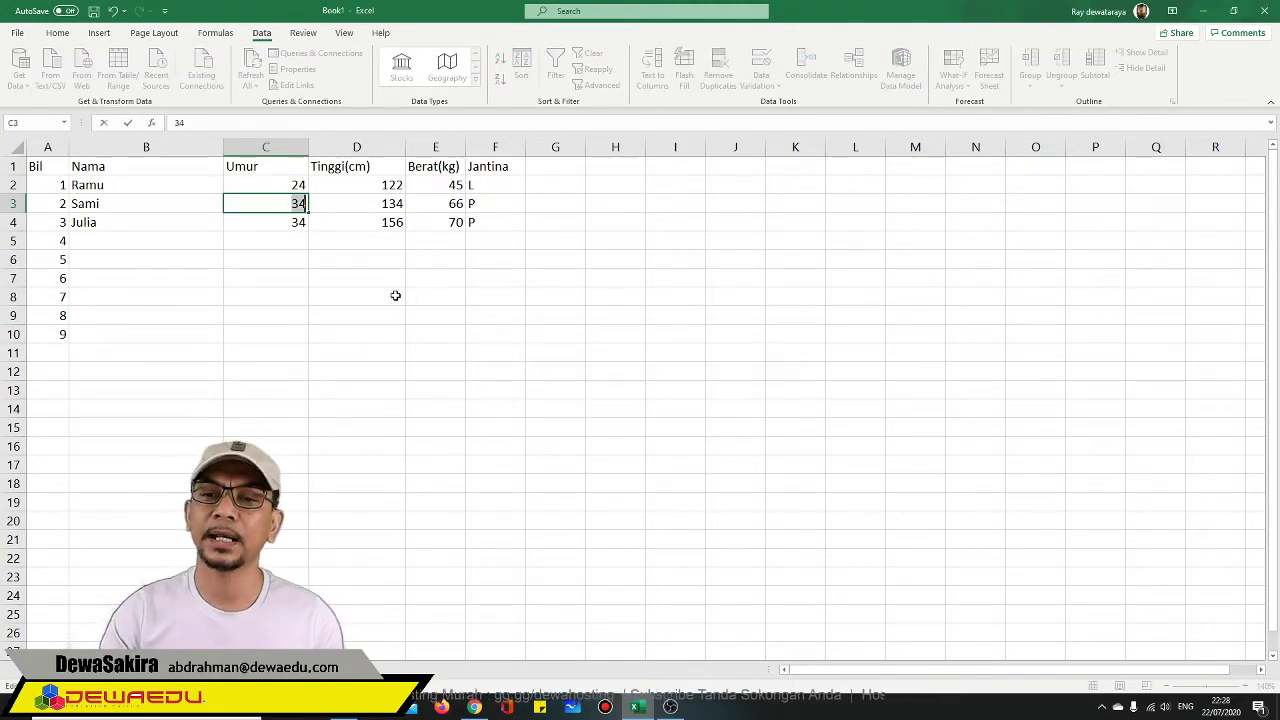
pyautogui.press('Return')
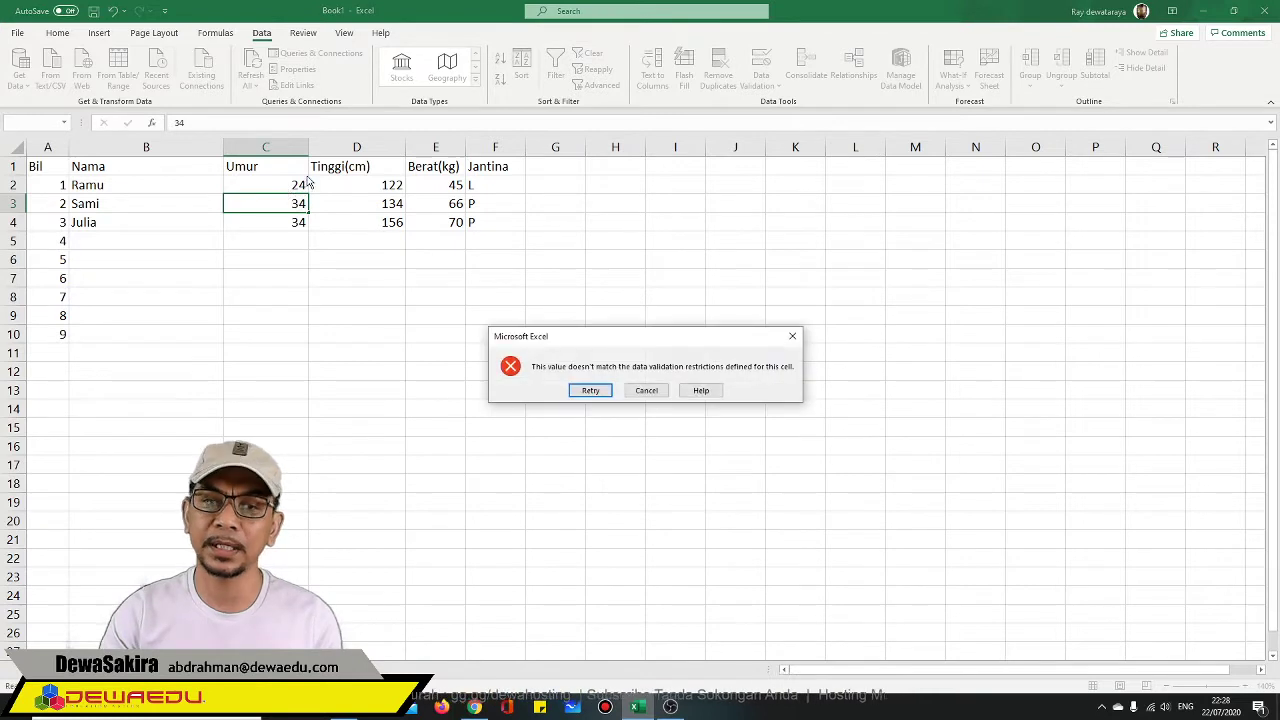
pyautogui.click(649, 391)
# - Replace the three existing ages in C2 to C4 with 7, 8 and 11
pyautogui.click(295, 185)
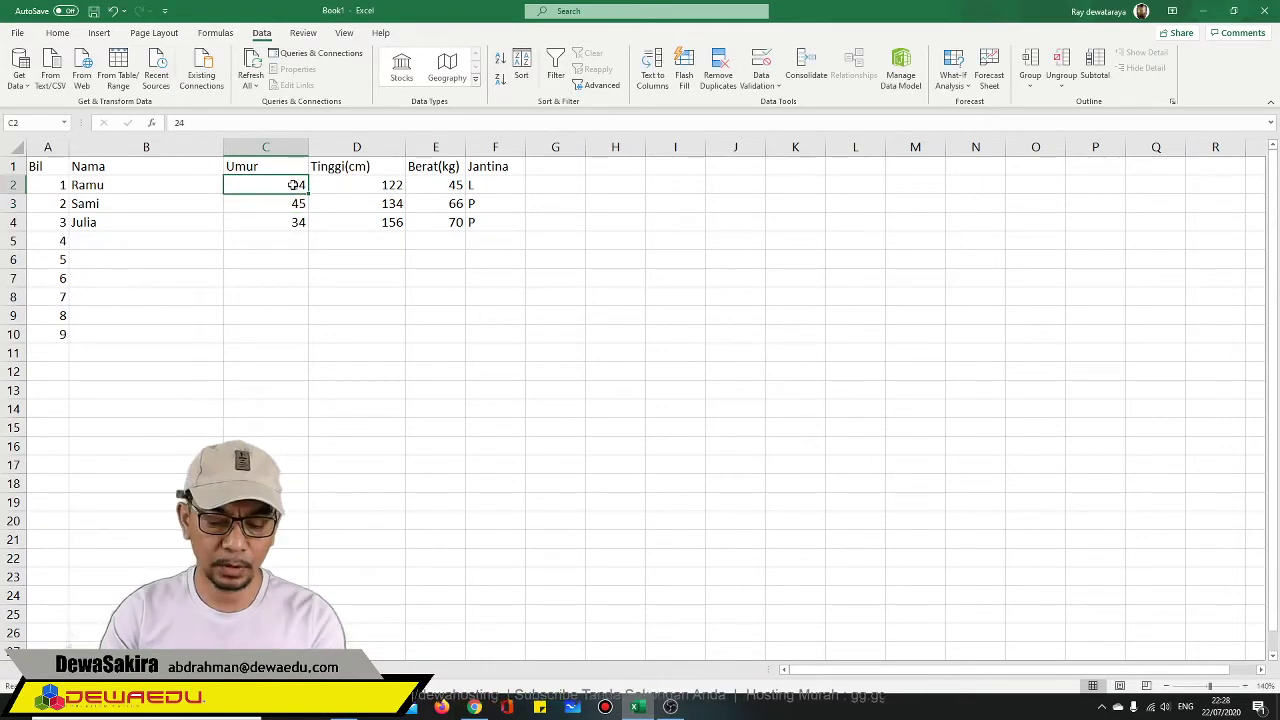
pyautogui.write('7')
pyautogui.click(294, 203)
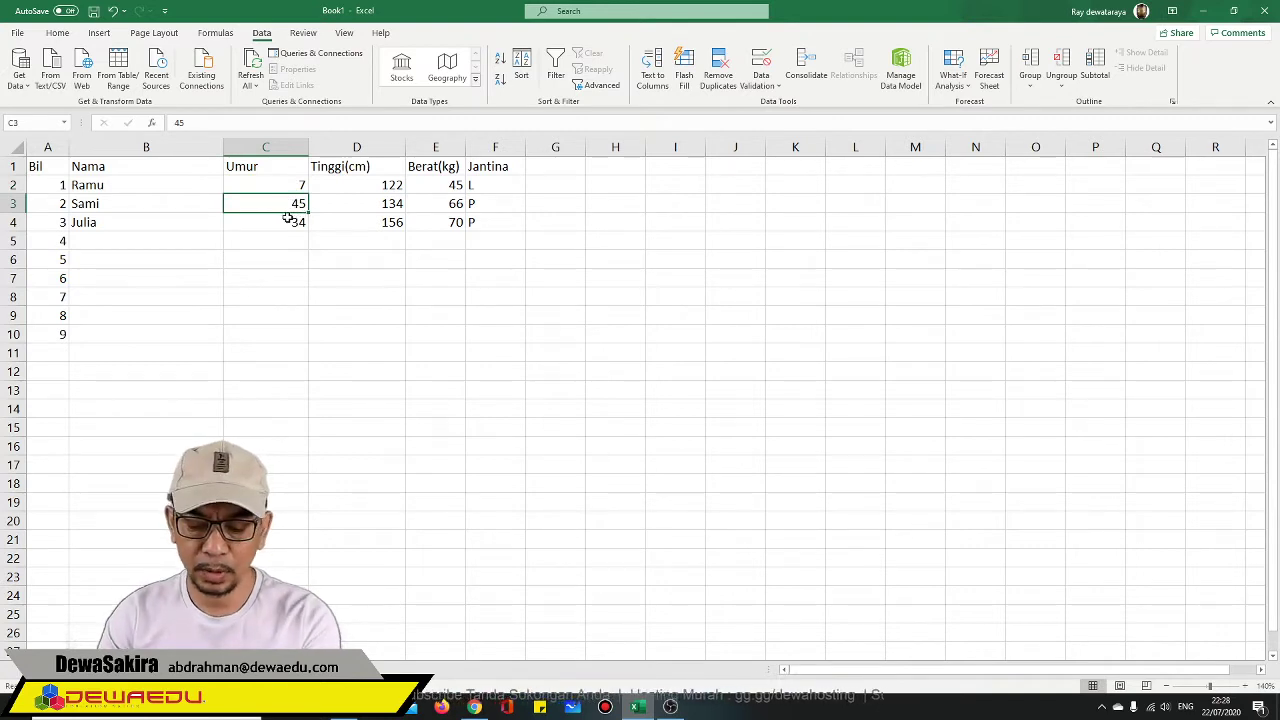
pyautogui.write('8')
pyautogui.click(283, 231)
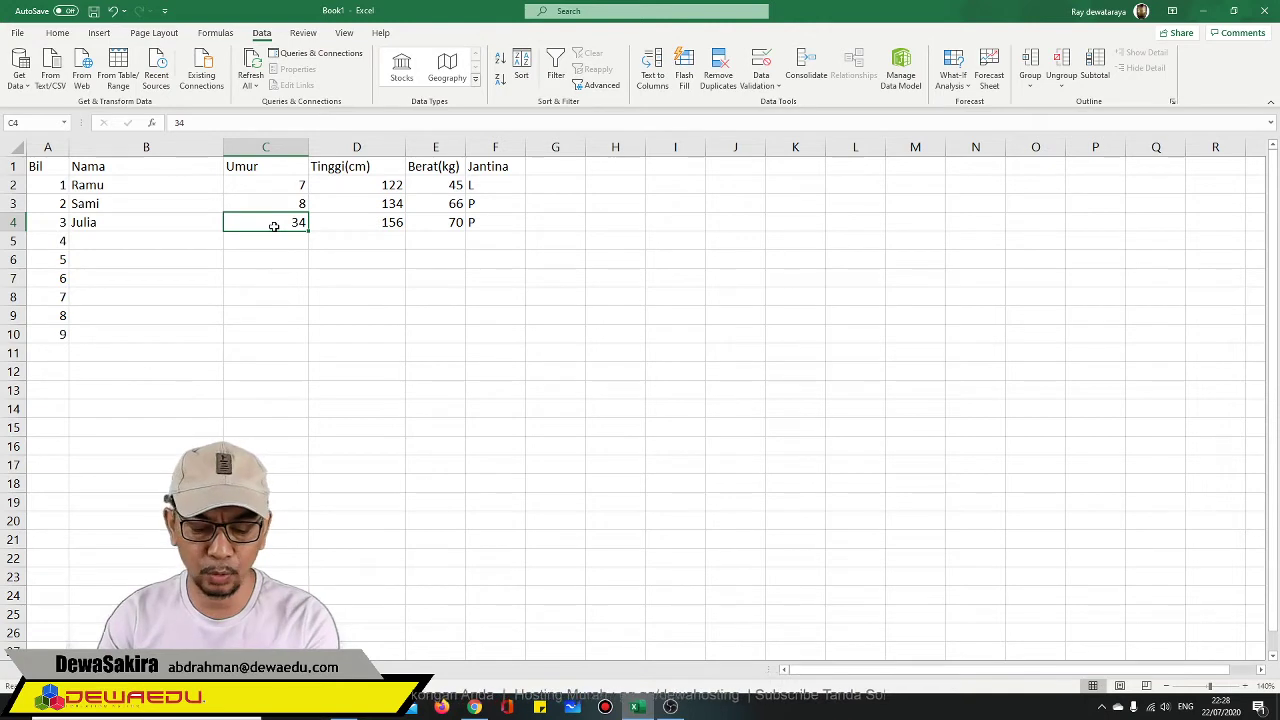
pyautogui.write('11')
pyautogui.press('Return')
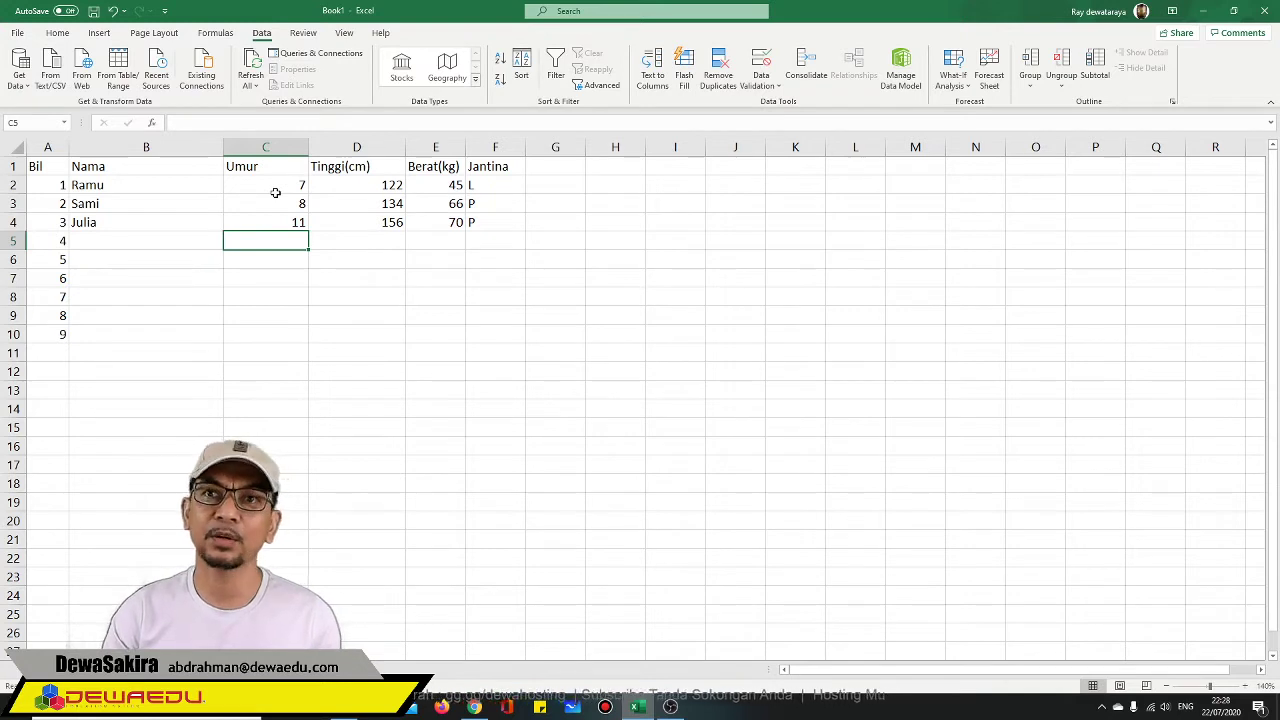
# - Enter a person's name for record 4 in B5, and try 23 as the age in C5, discarding that age
pyautogui.click(171, 246)
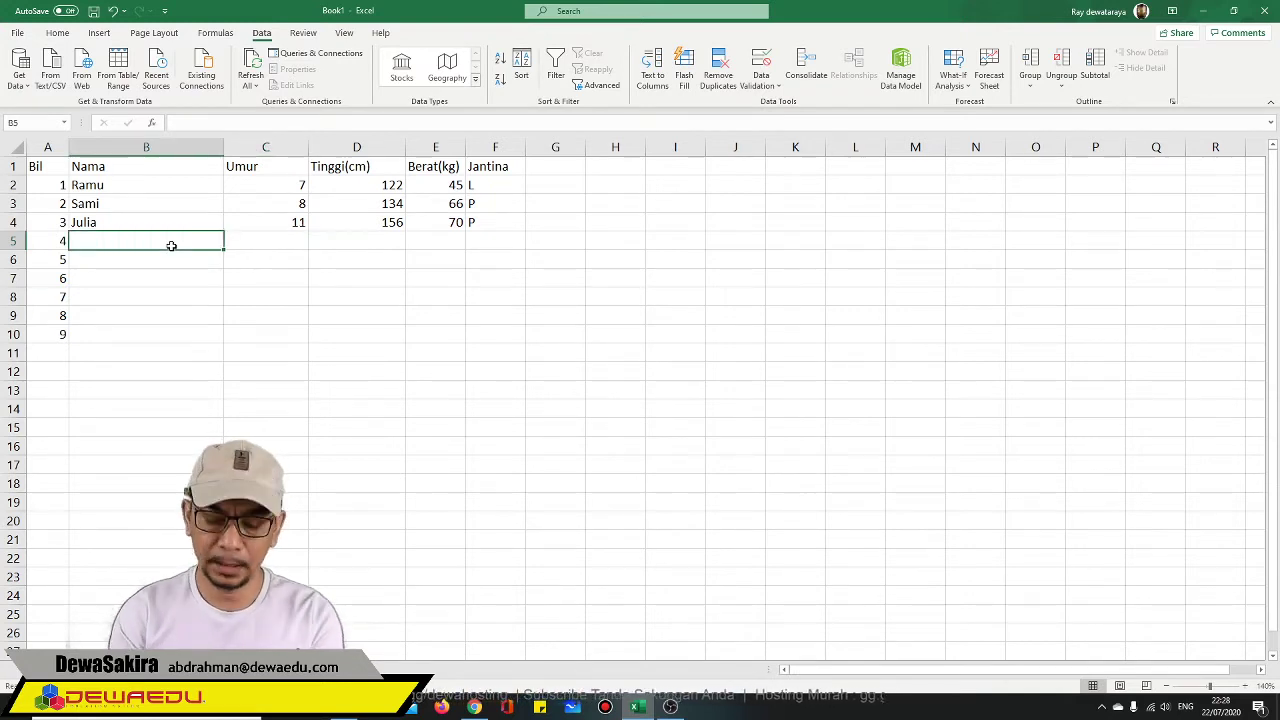
pyautogui.write('Ahmad')
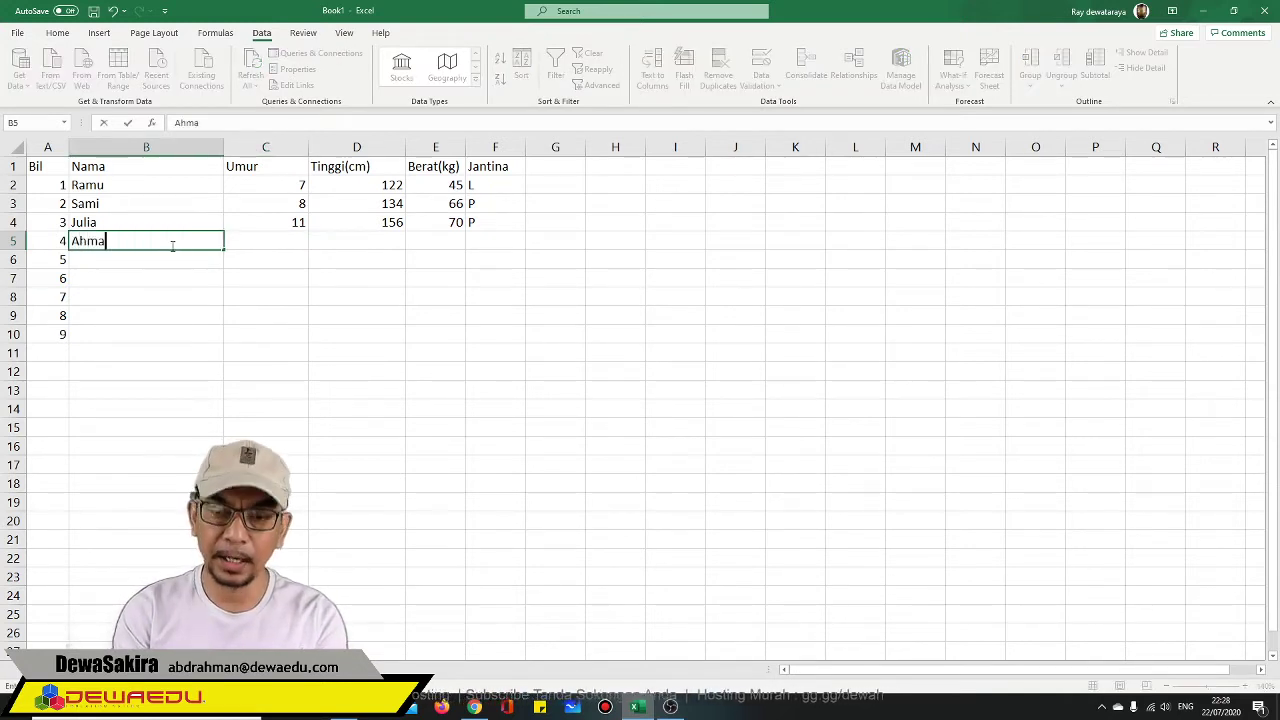
pyautogui.click(279, 243)
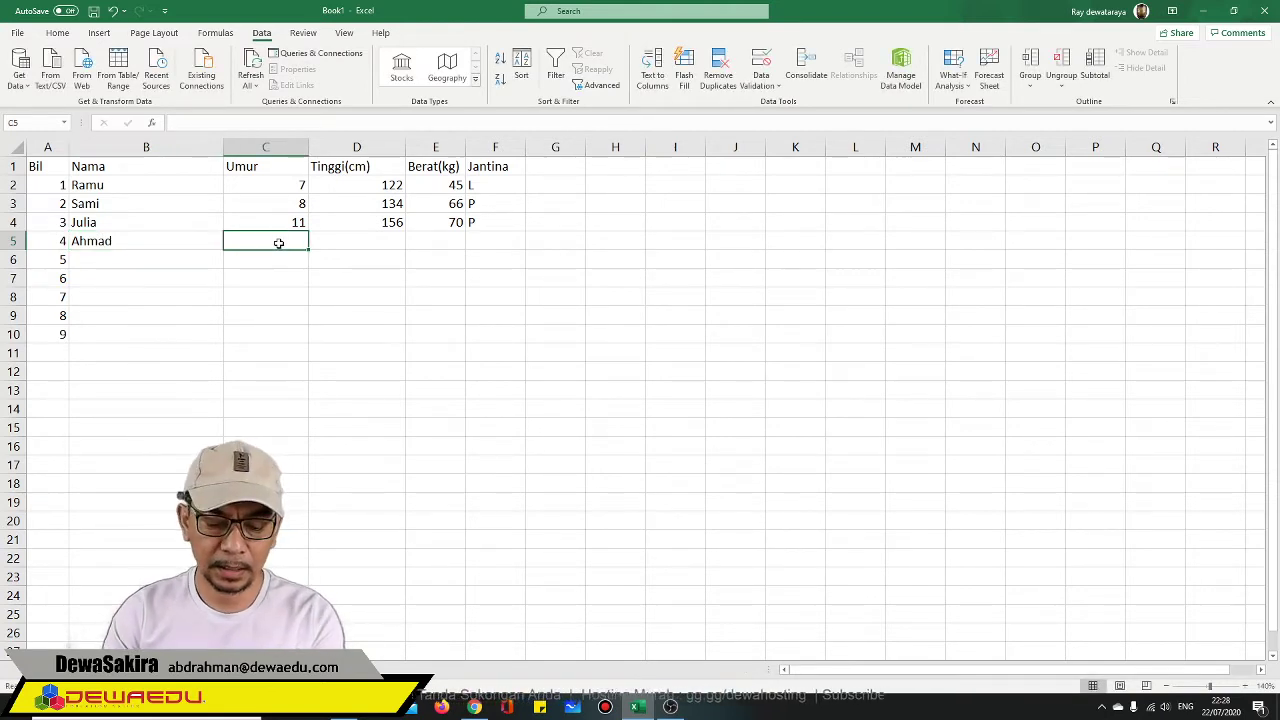
pyautogui.write('23')
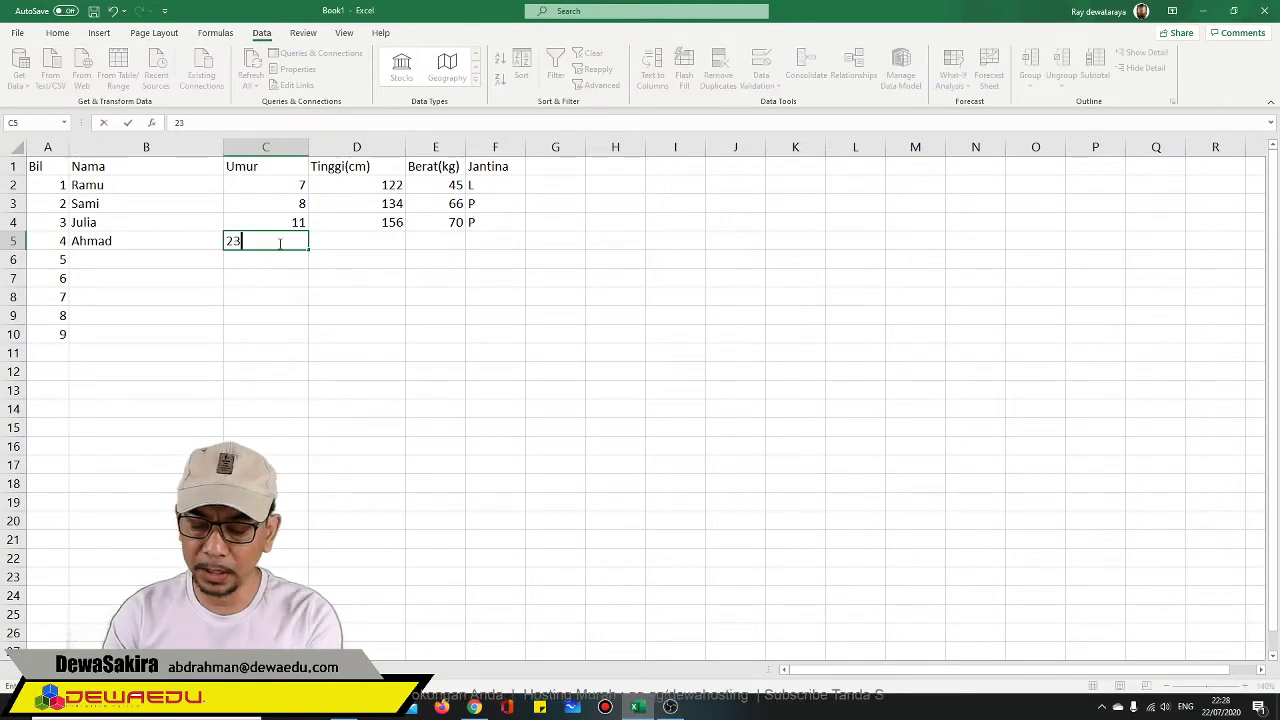
pyautogui.press('Return')
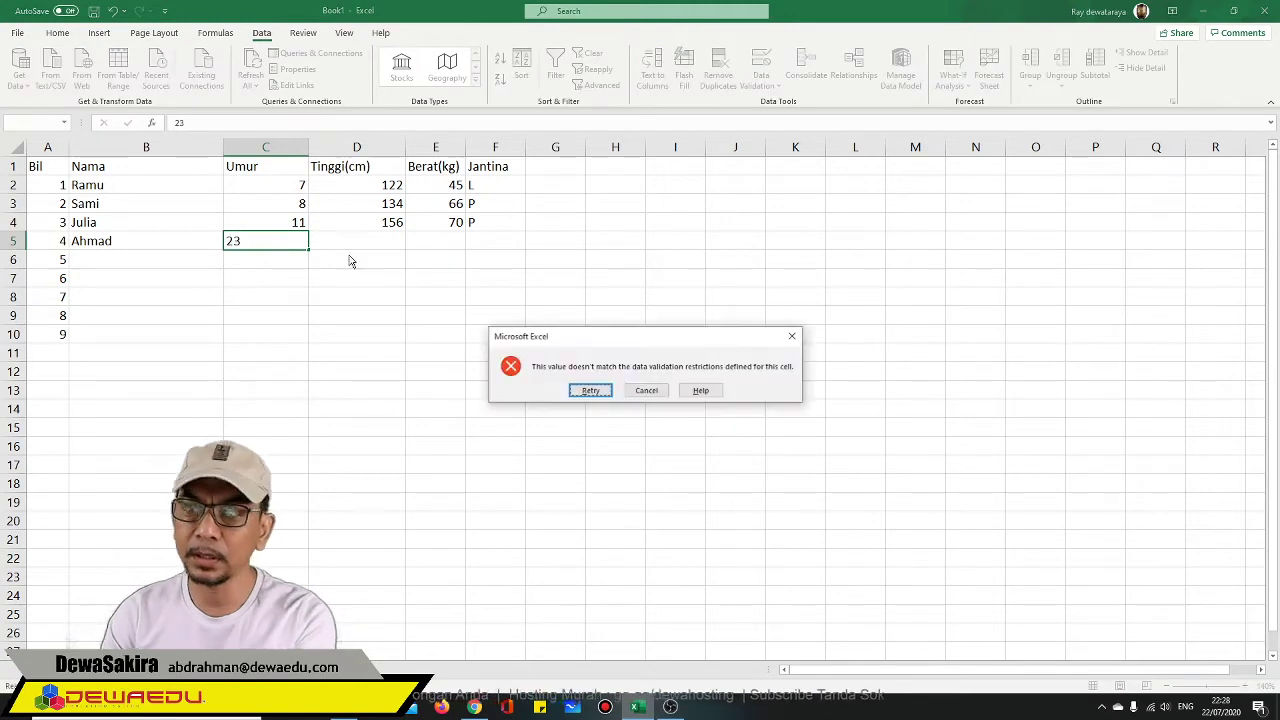
pyautogui.click(636, 391)
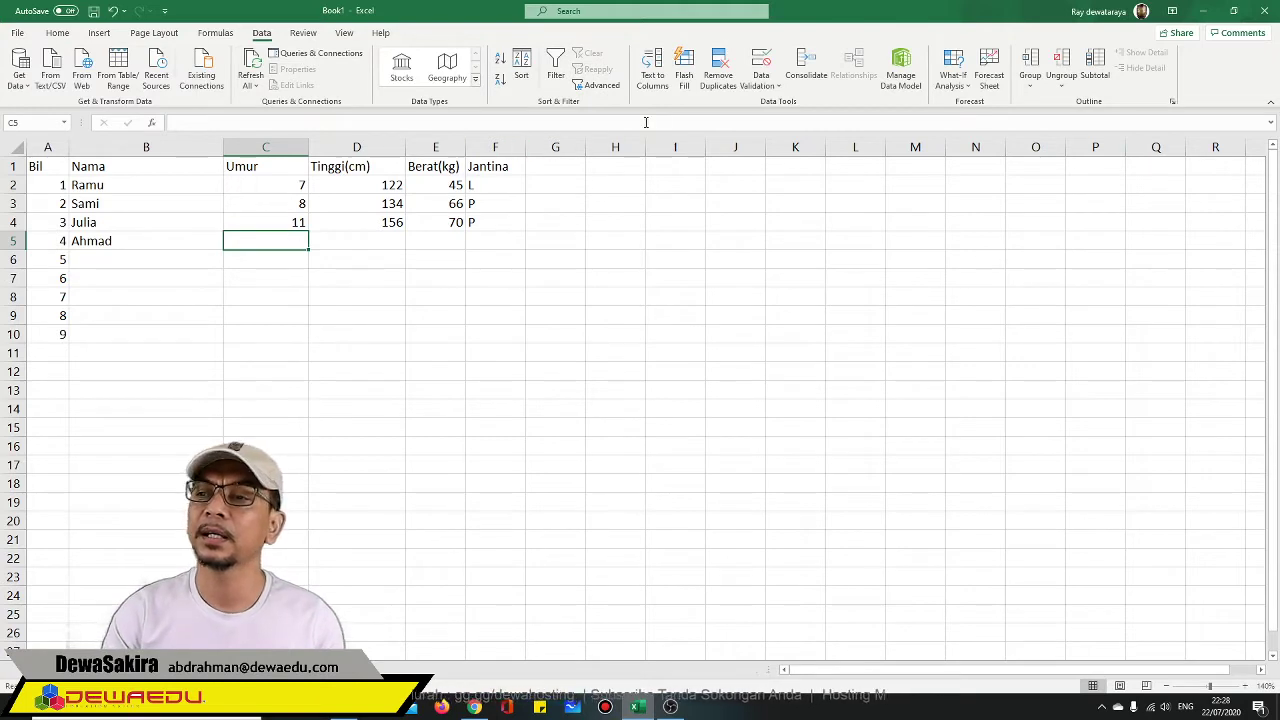
# - Set the Umur column's data validation error alert to the Warning style with the title "Peringatan"
pyautogui.click(265, 147)
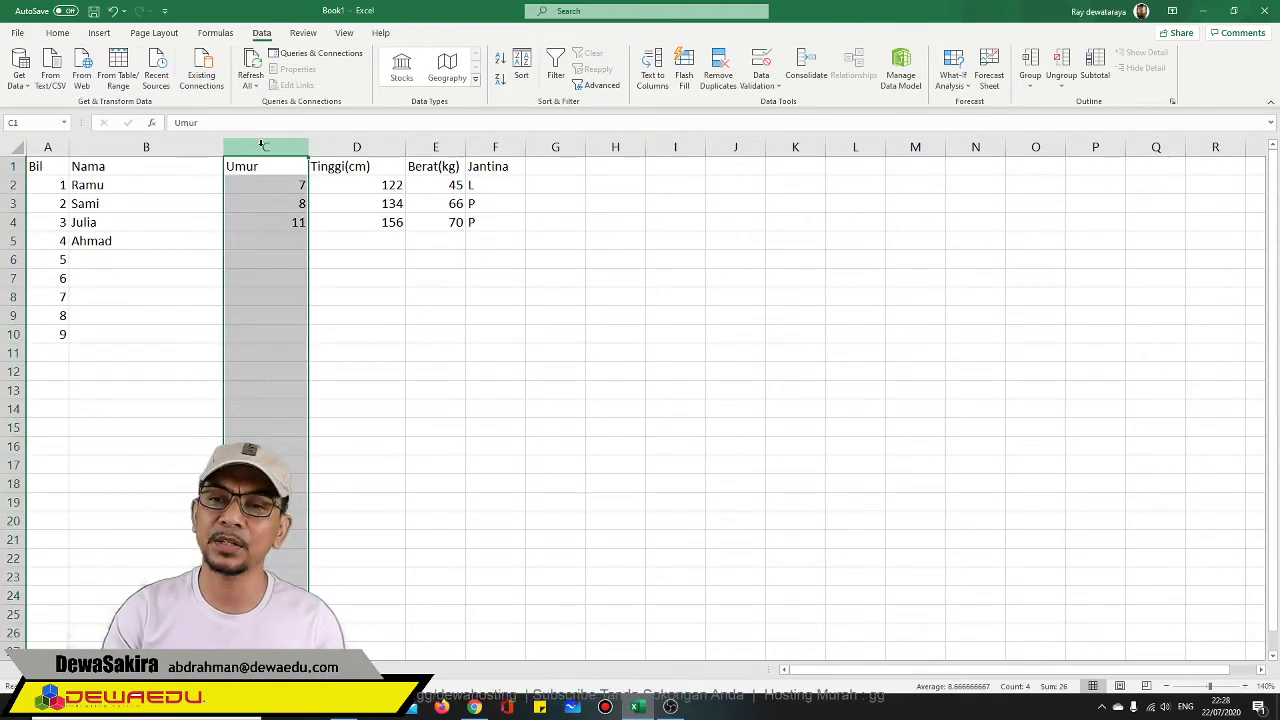
pyautogui.click(772, 90)
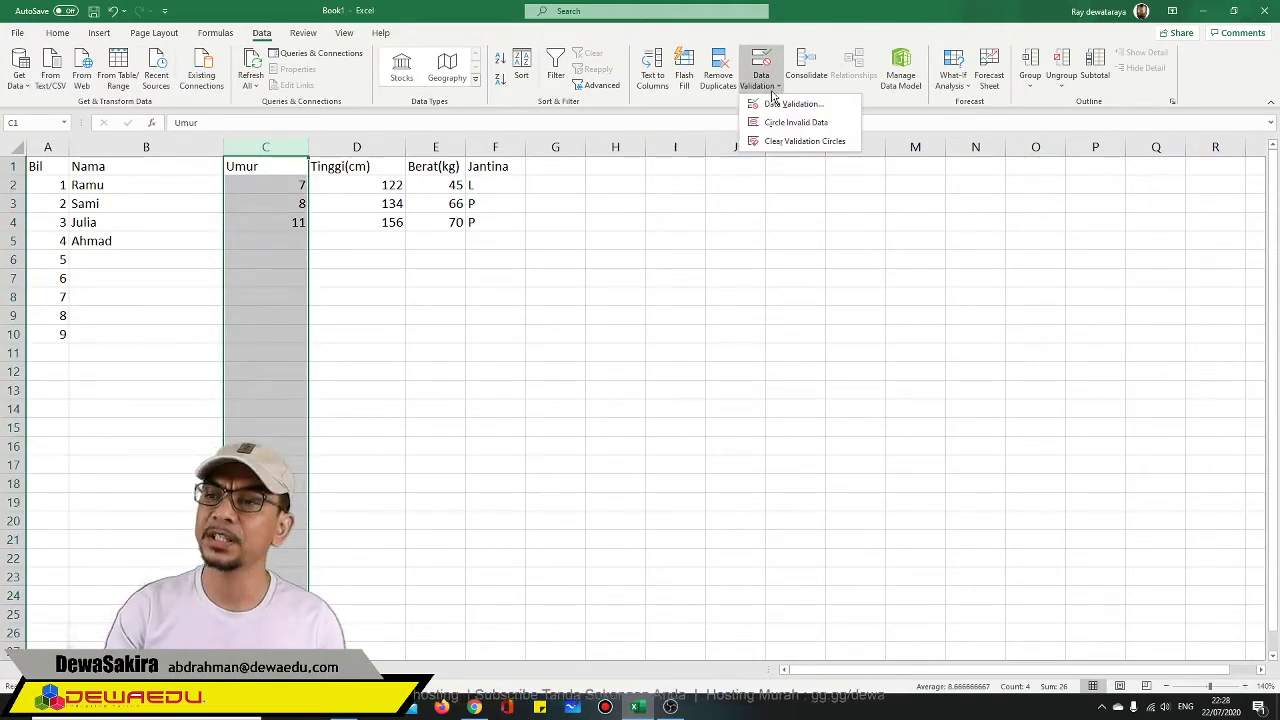
pyautogui.click(775, 105)
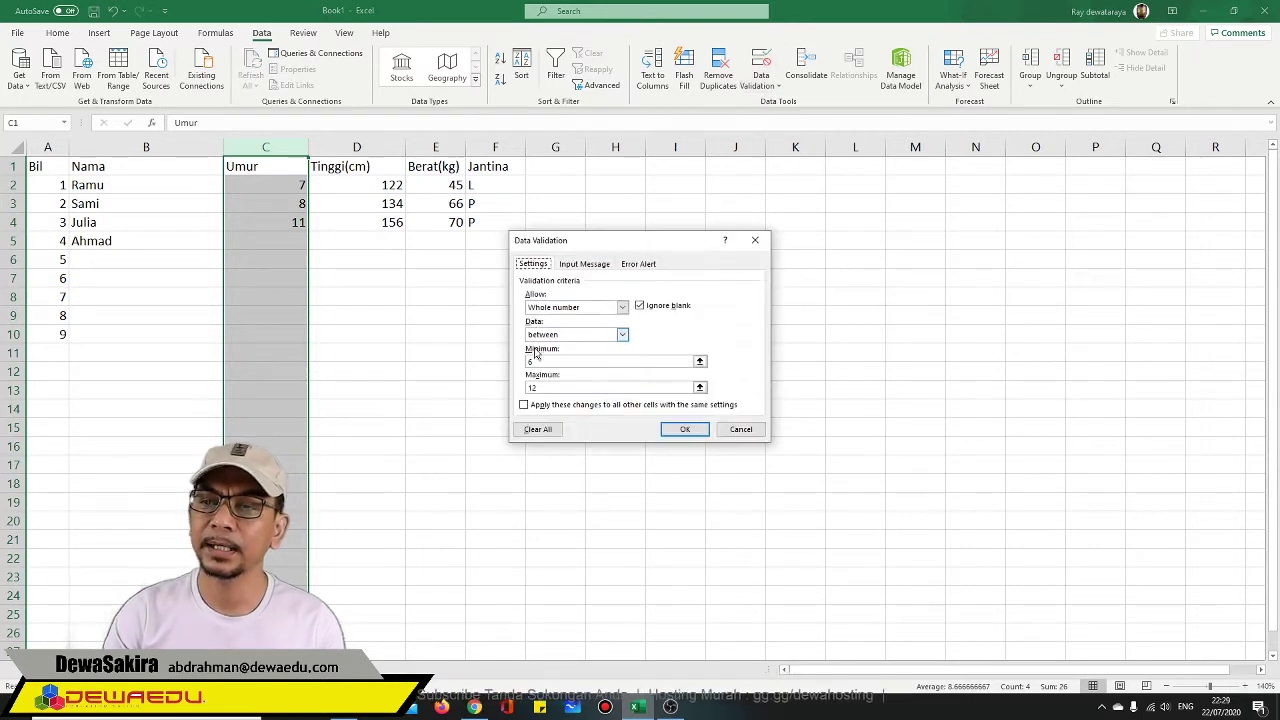
pyautogui.click(636, 265)
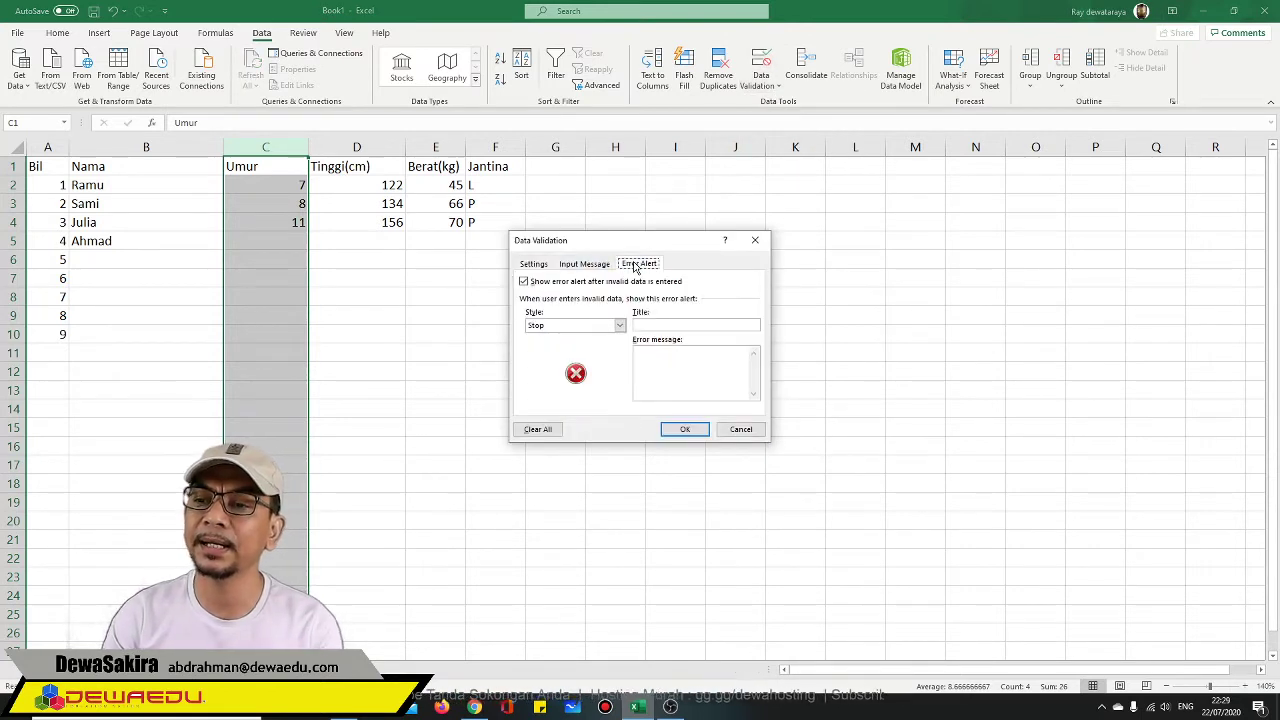
pyautogui.click(620, 327)
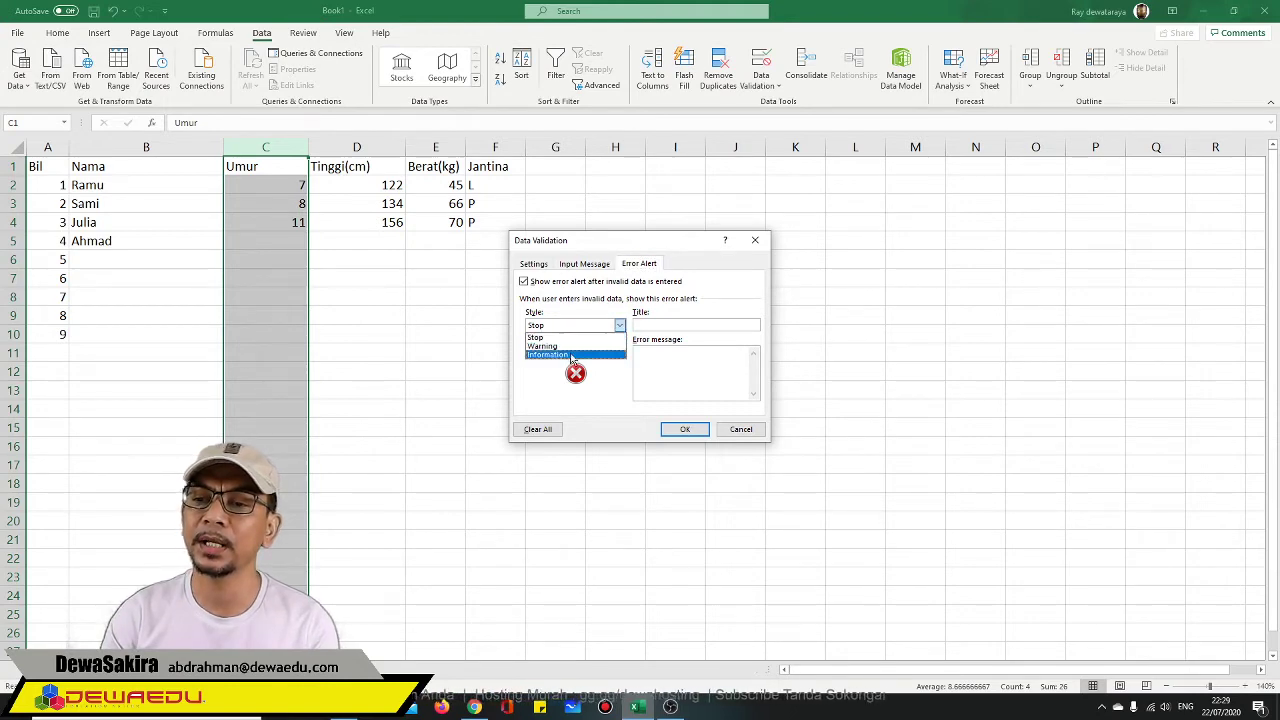
pyautogui.click(560, 346)
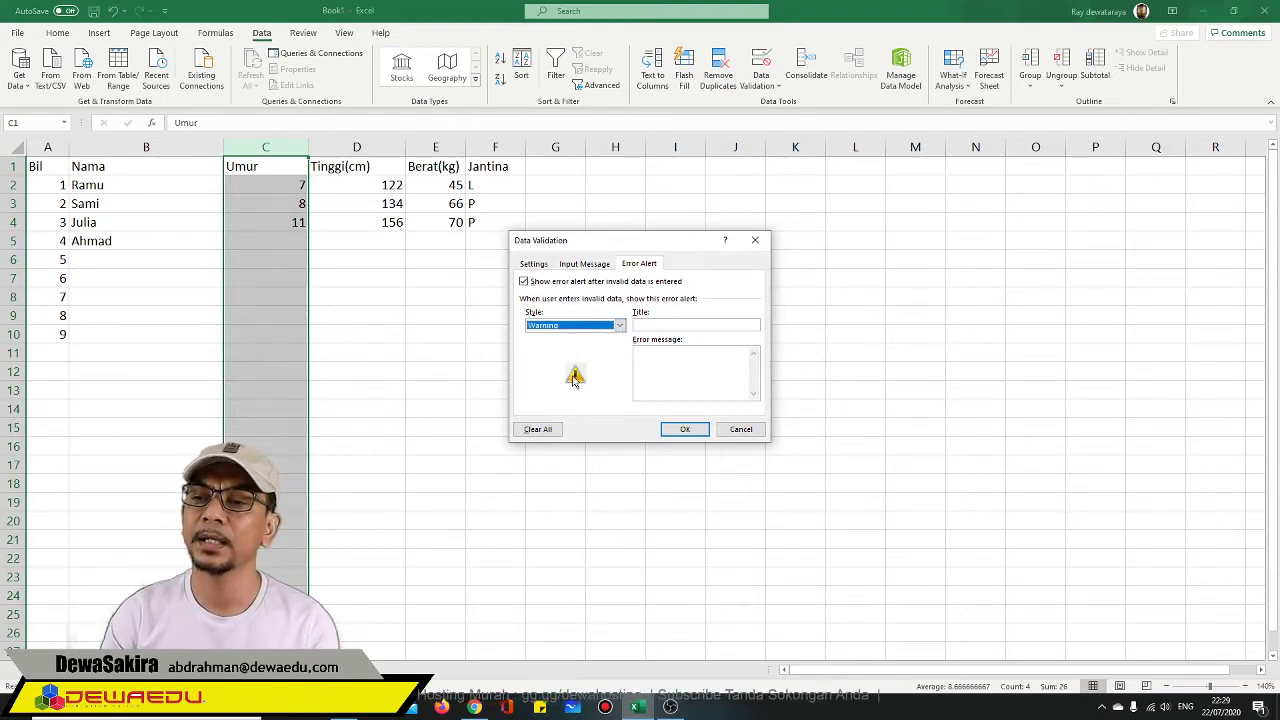
pyautogui.click(678, 323)
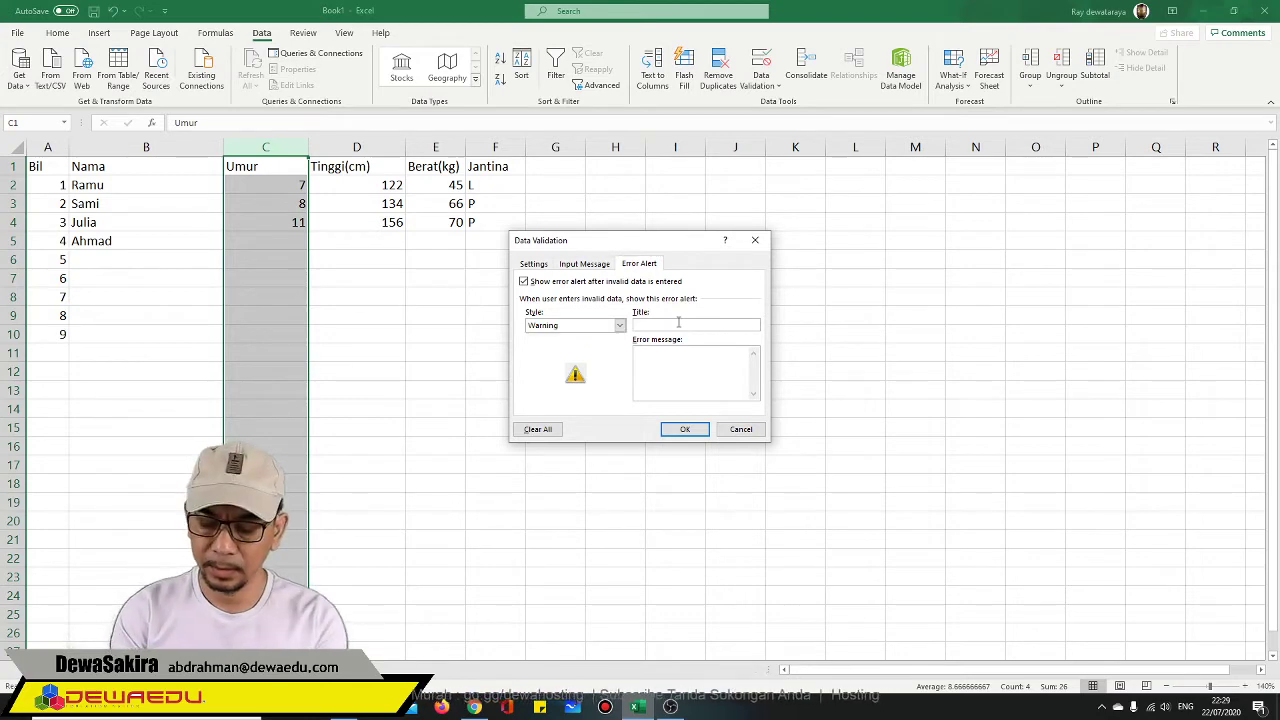
pyautogui.write('Peri')
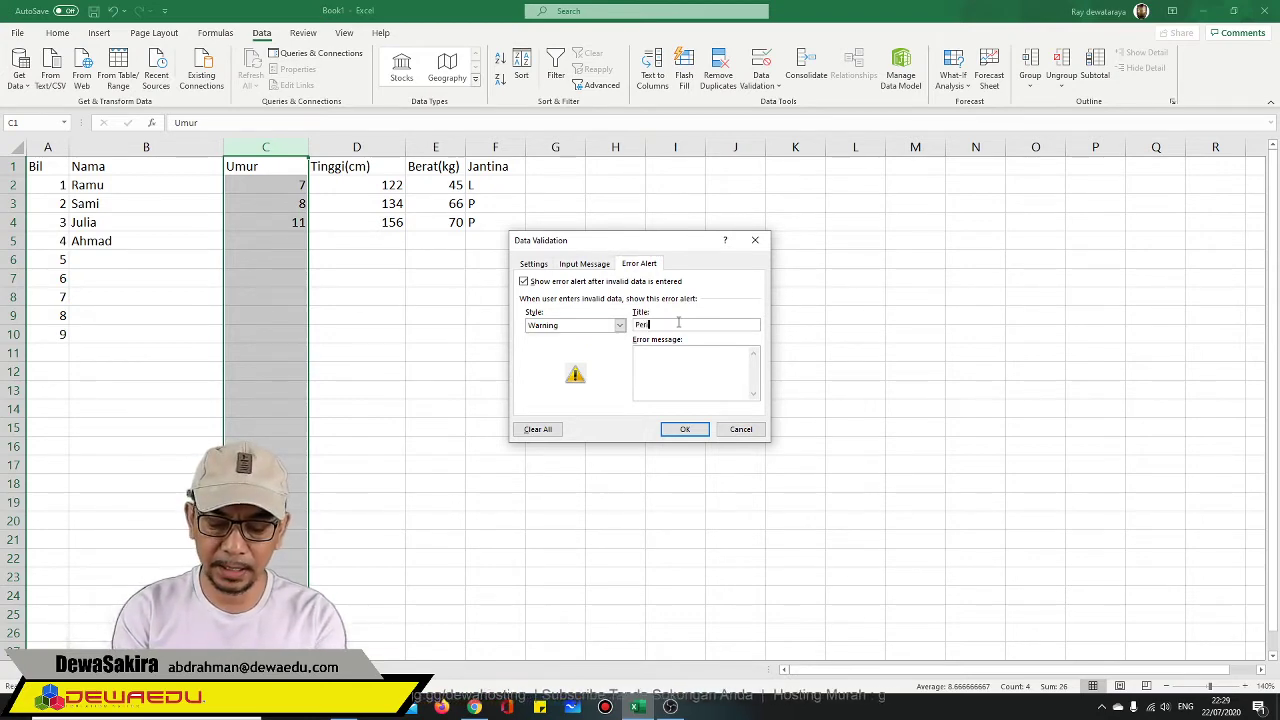
pyautogui.write('ngatan')
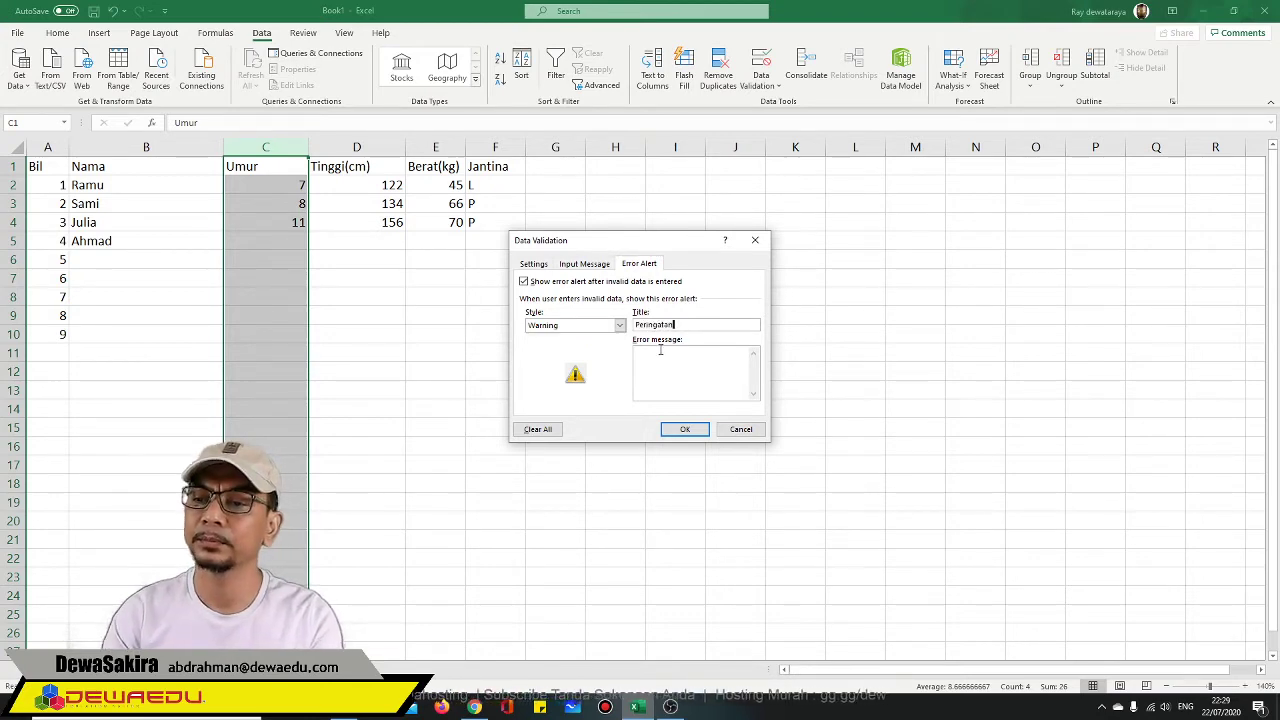
# - Enter the error message "Umur Sekolah Rendah antara 7 - 12 Tahun sahaja" and apply the validation settings
pyautogui.click(658, 353)
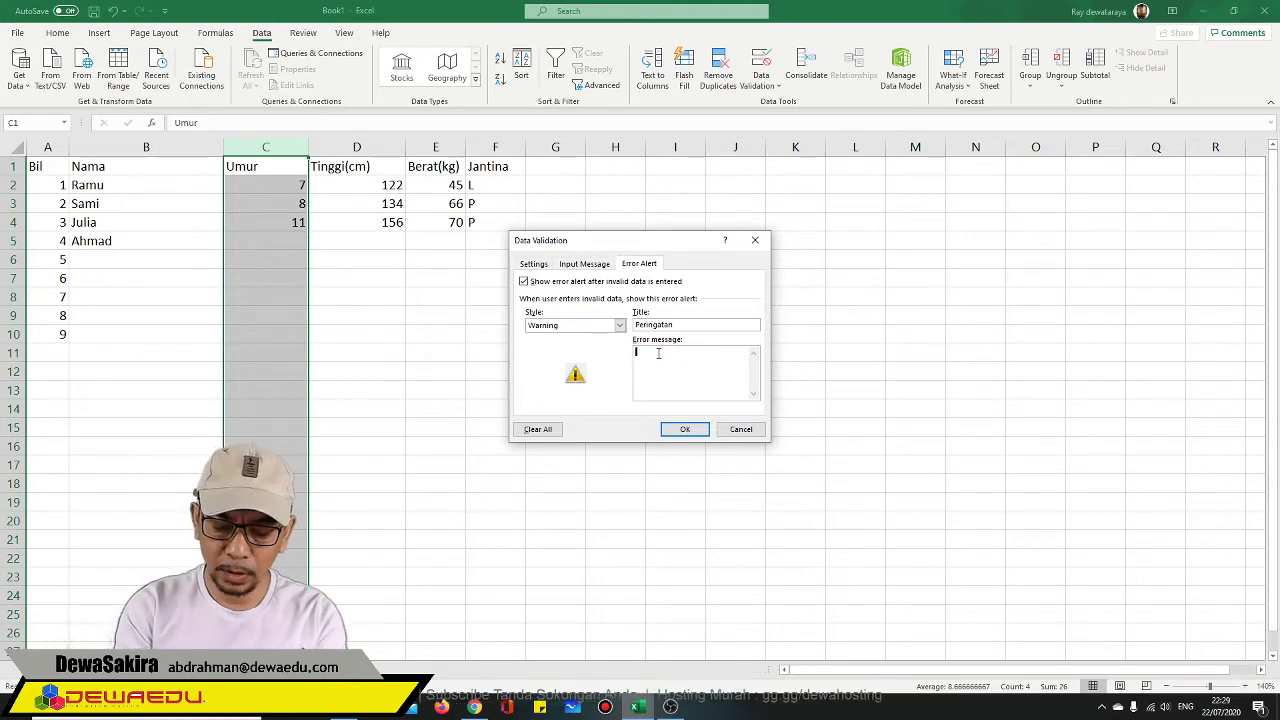
pyautogui.write('Umur')
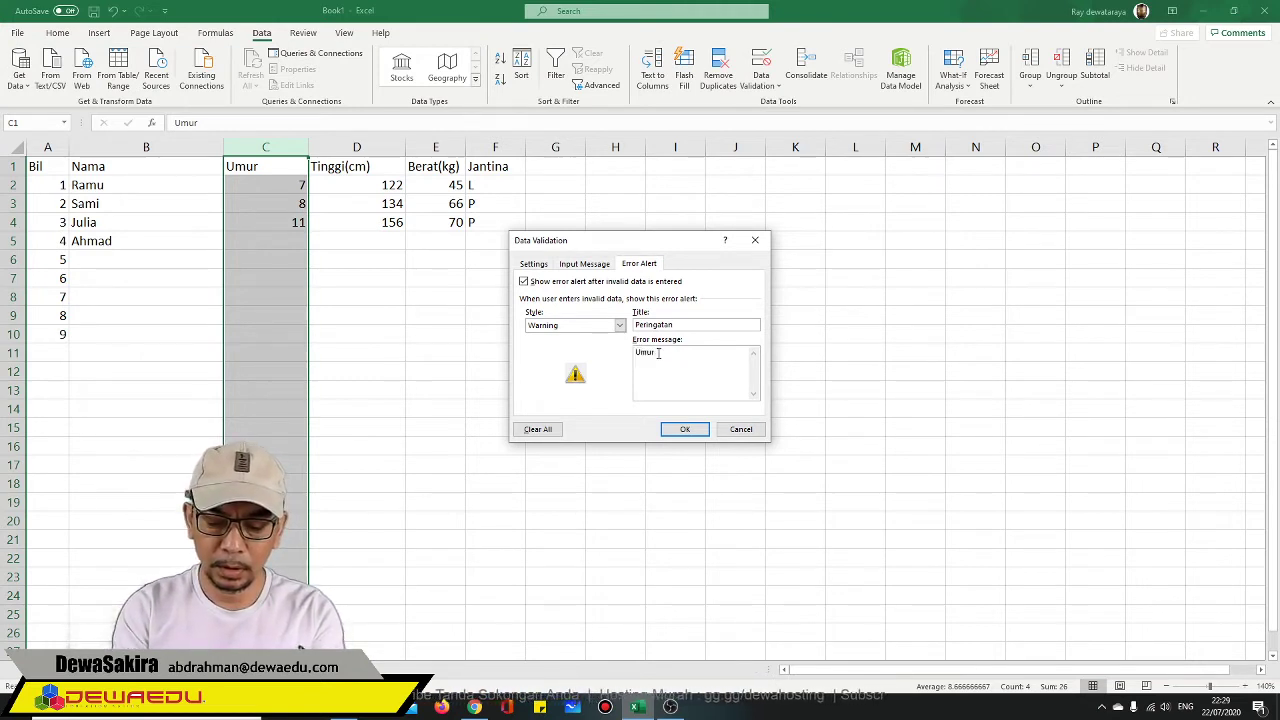
pyautogui.write(' Sekol')
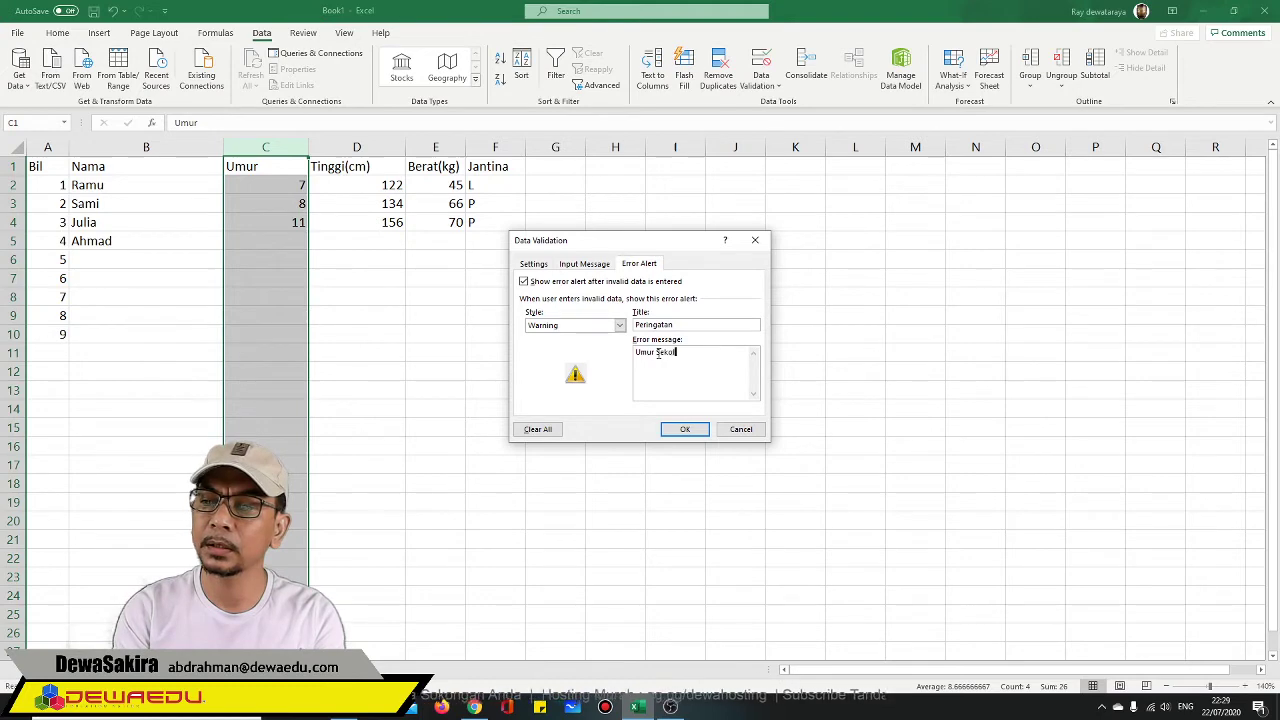
pyautogui.write('ah Re')
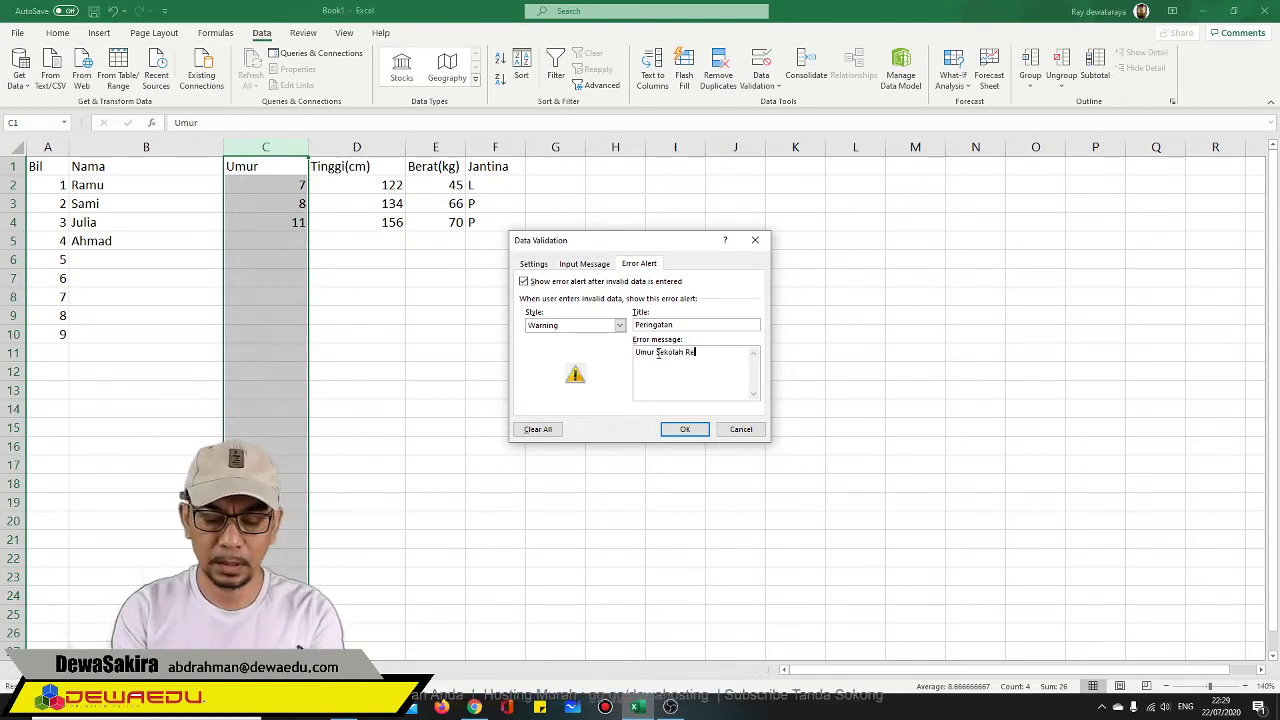
pyautogui.write('ndah antara 7')
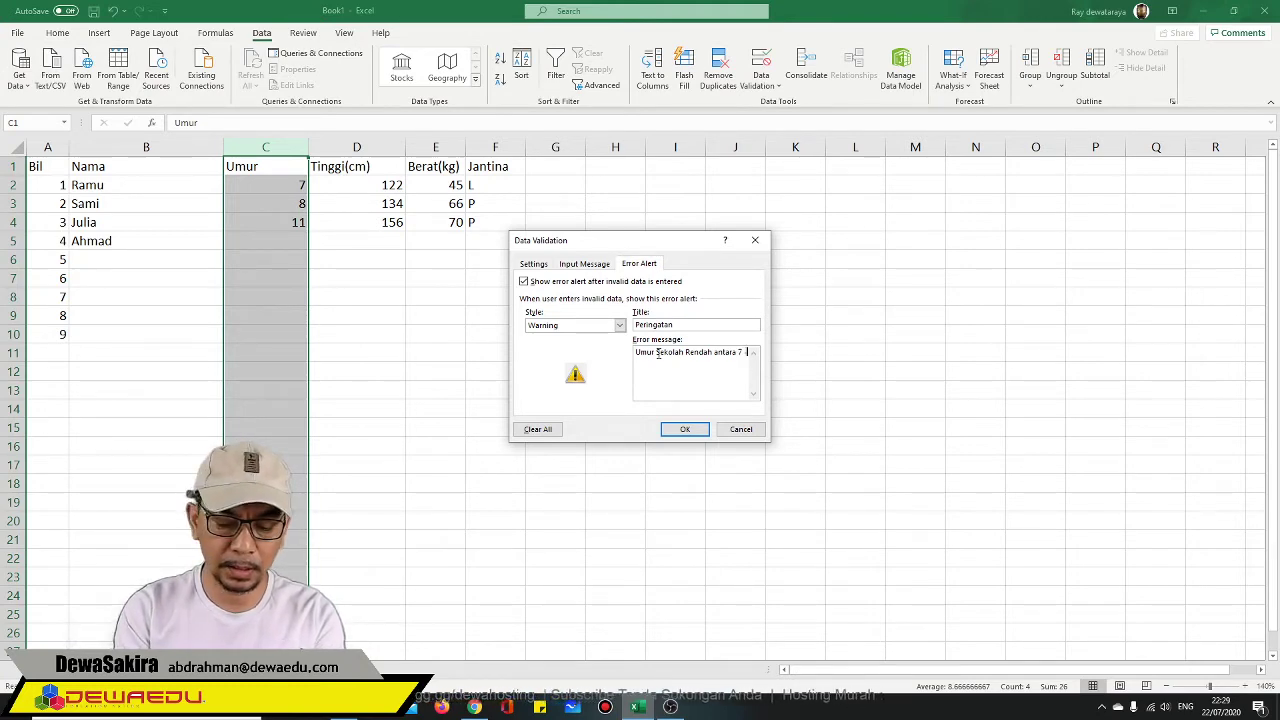
pyautogui.write('- 12 Tahun sahaja')
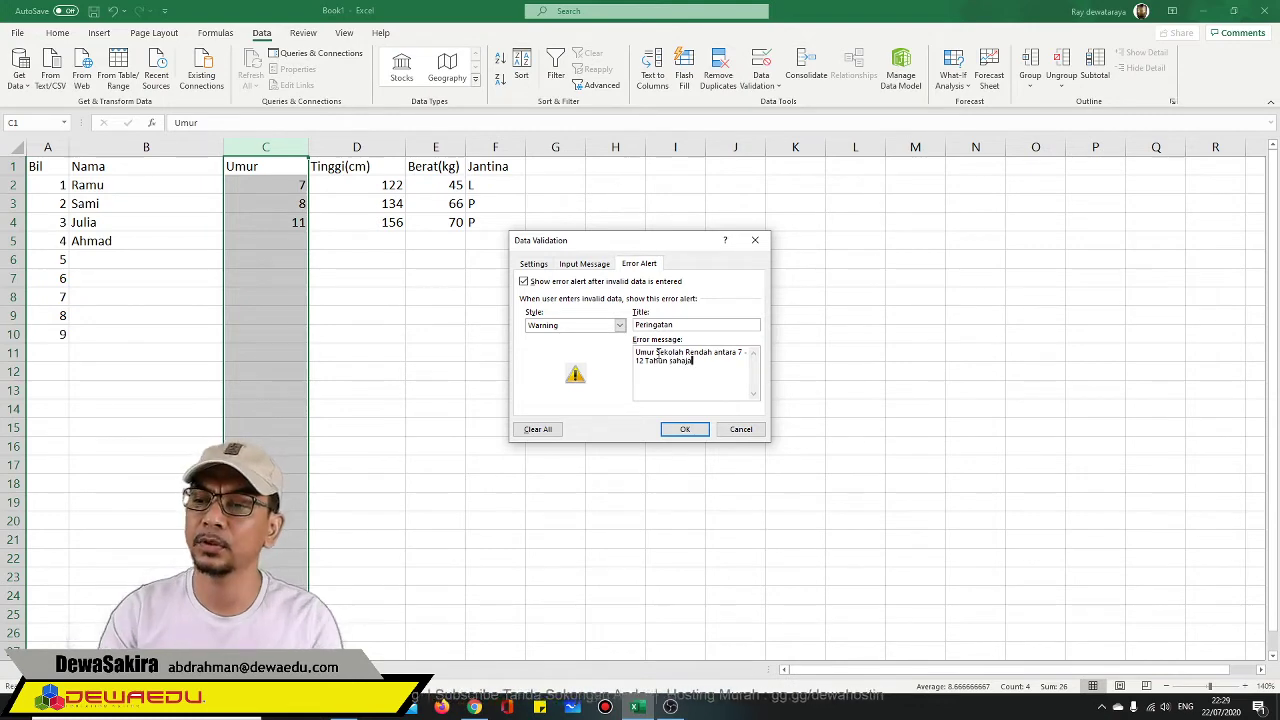
pyautogui.click(683, 429)
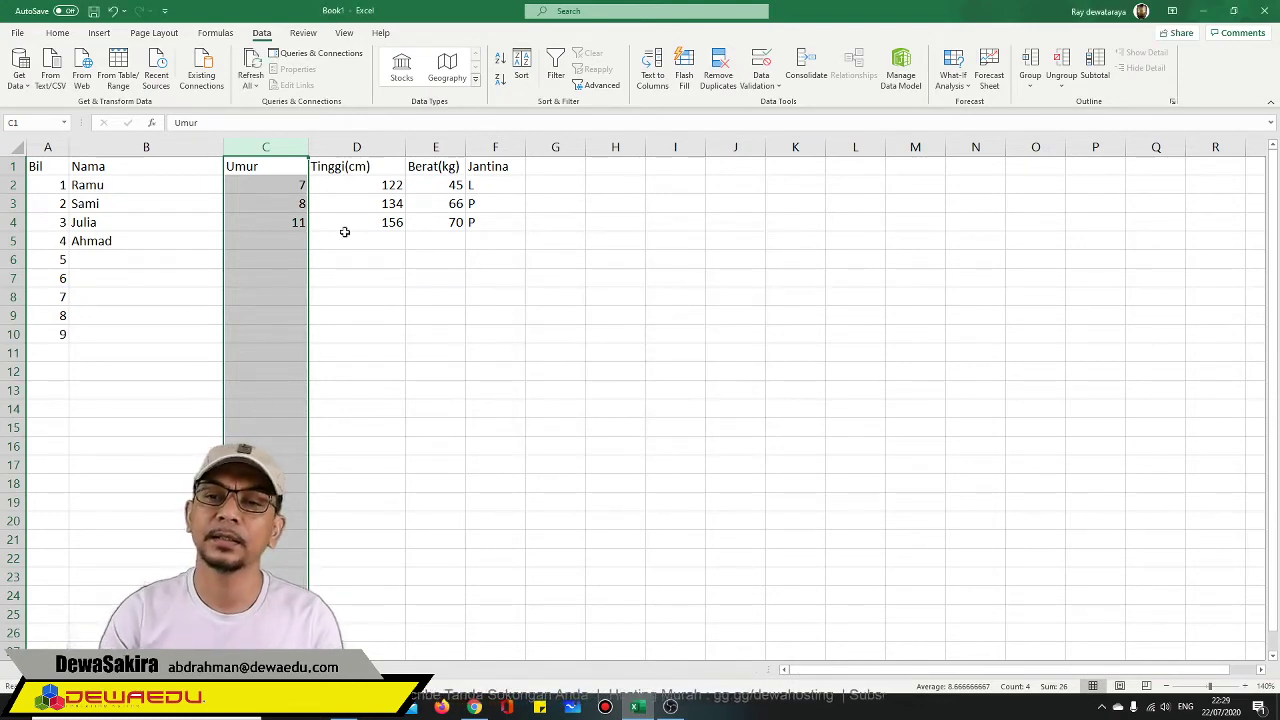
# - Enter 23 as record 4's age in C5 and accept the out-of-range value despite the warning
pyautogui.click(281, 244)
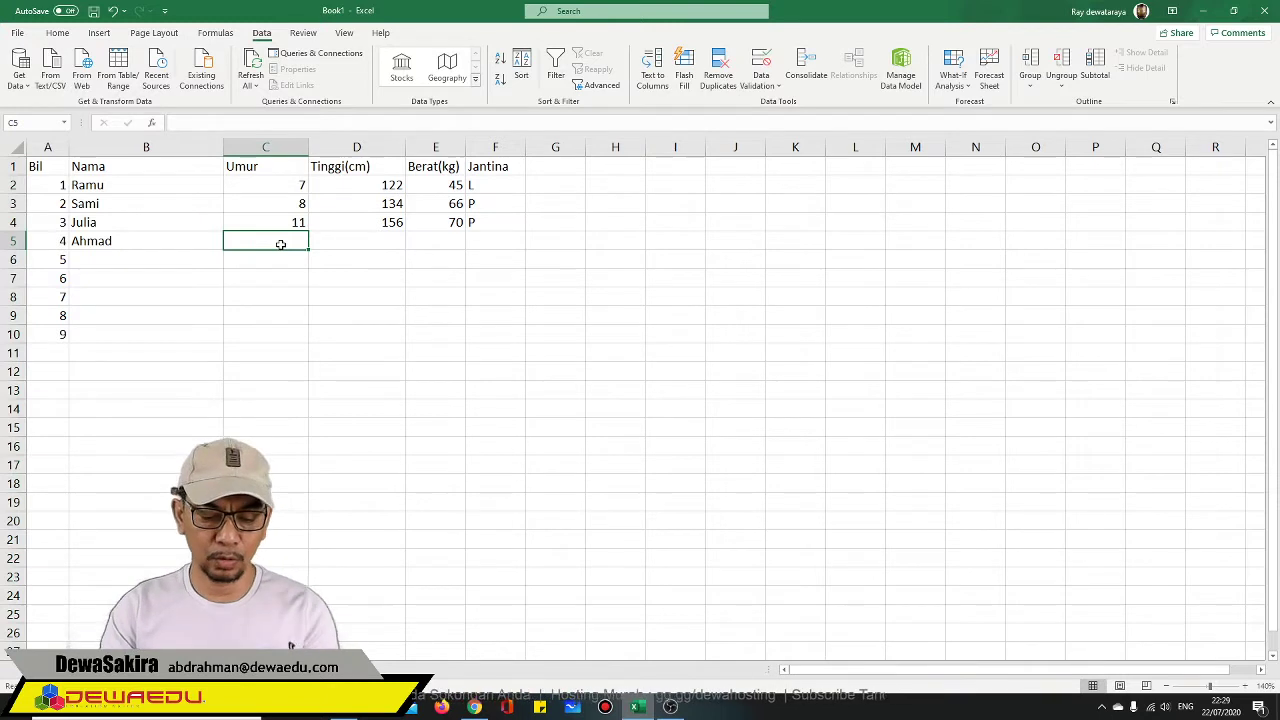
pyautogui.write('23')
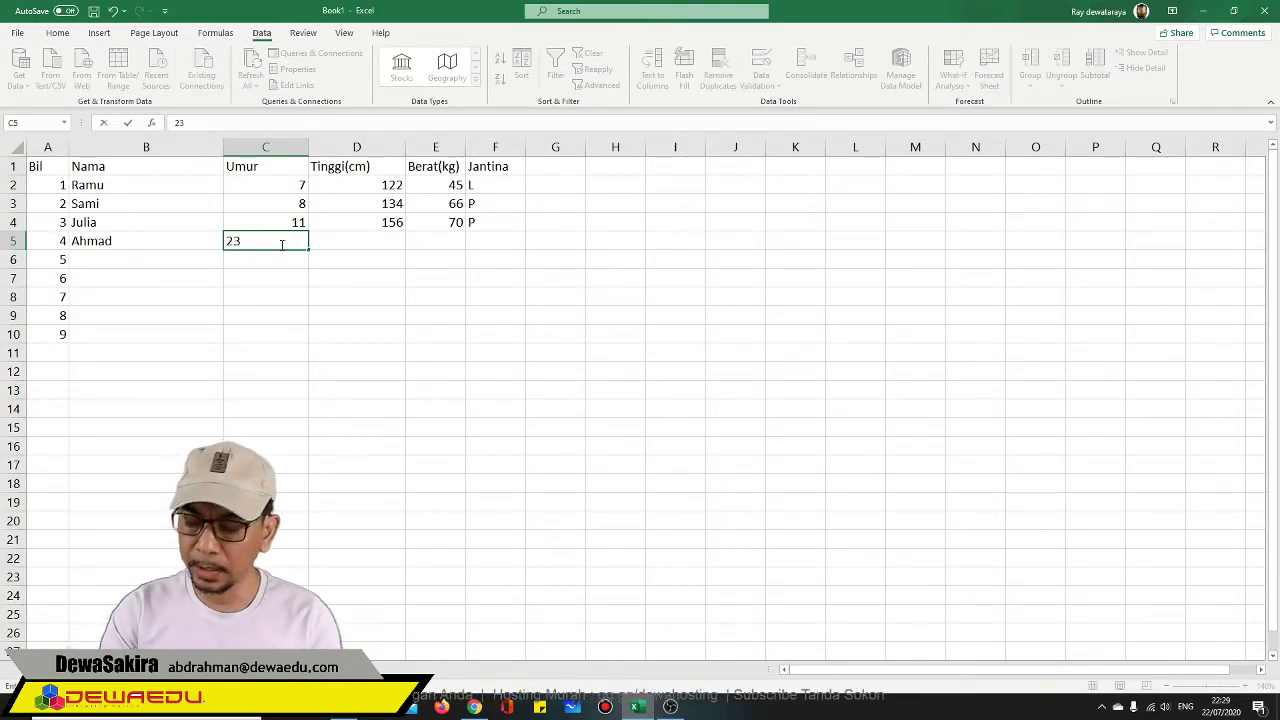
pyautogui.press('Return')
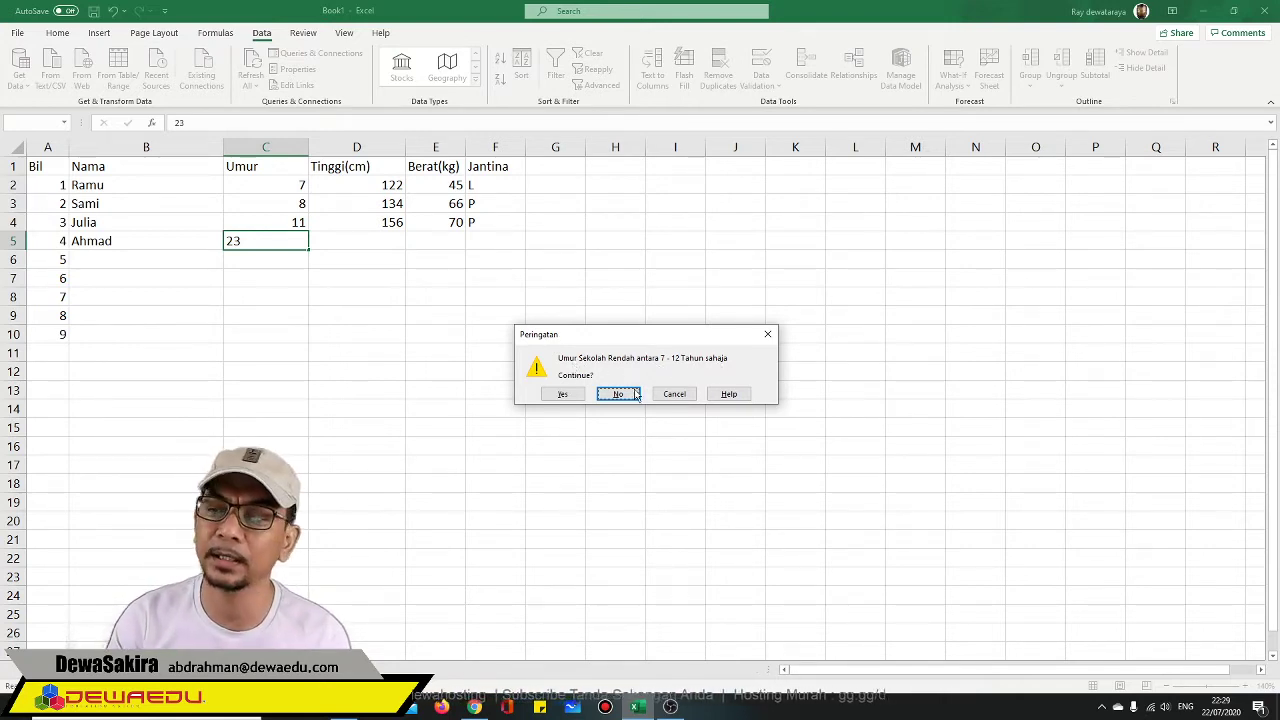
pyautogui.click(571, 396)
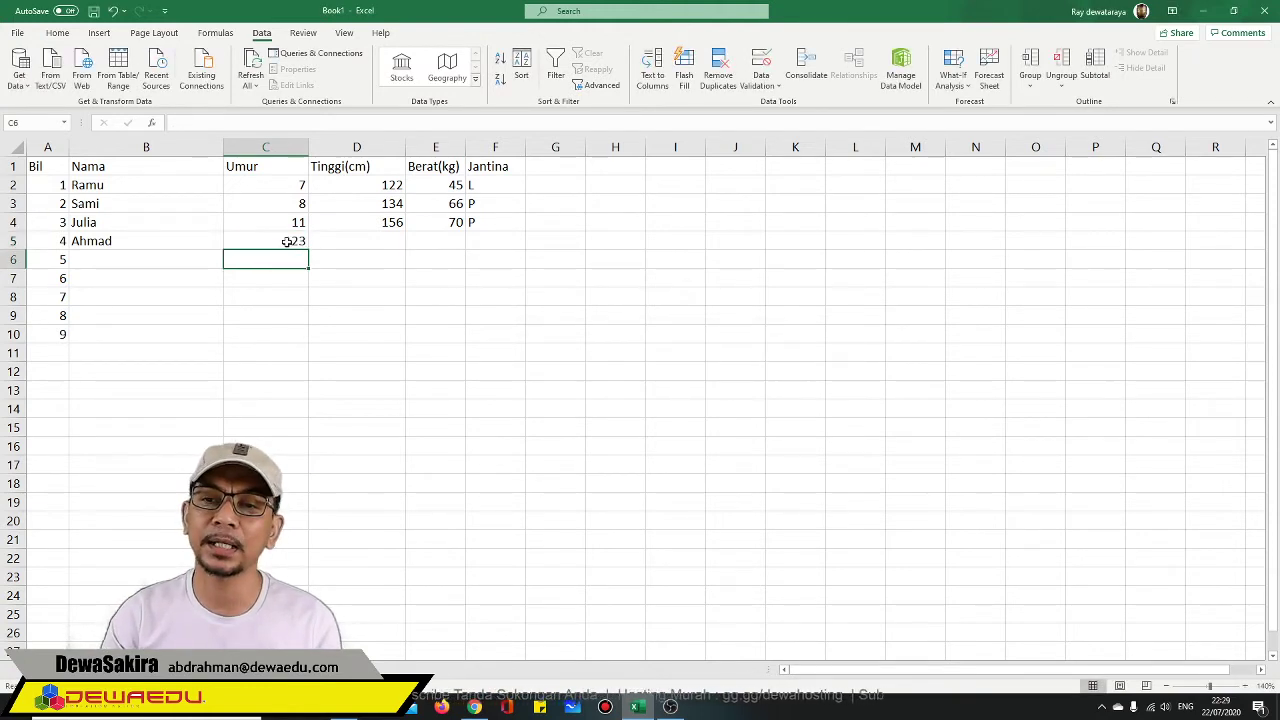
pyautogui.click(287, 241)
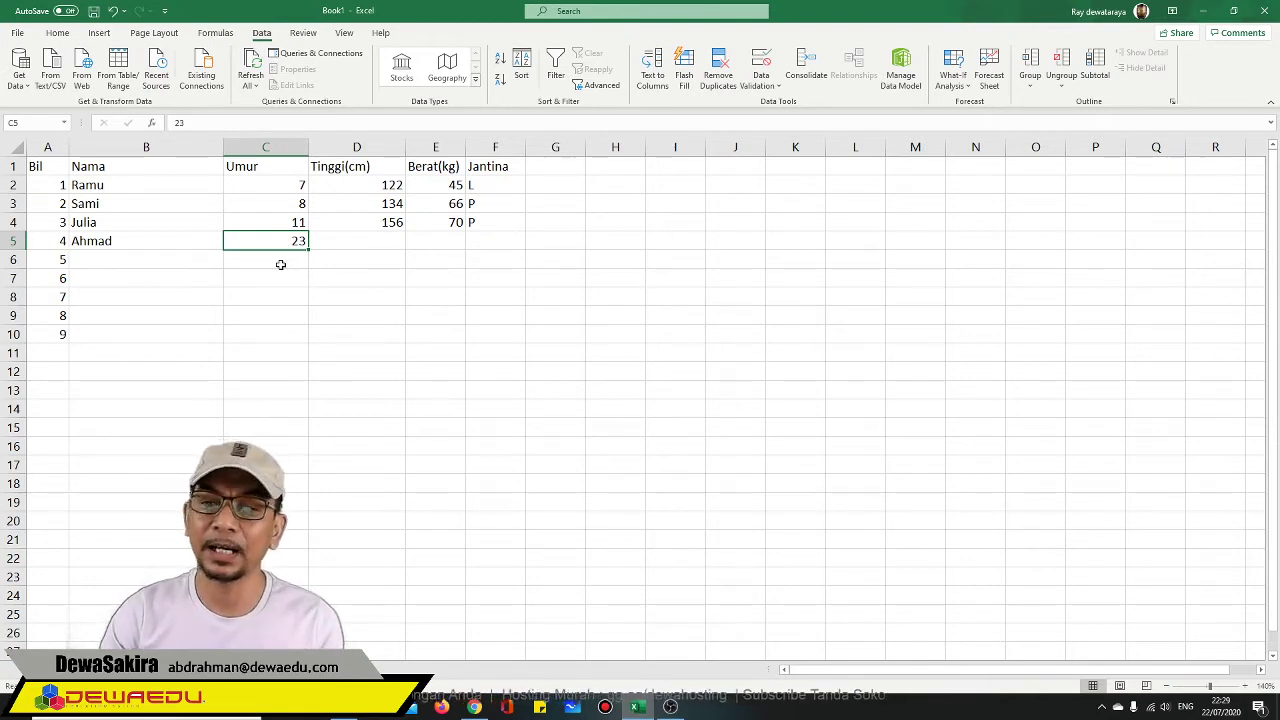
# - Enter a person's name for record 5 in B6, try 3 as the age in C6, and replace it with 7
pyautogui.click(147, 271)
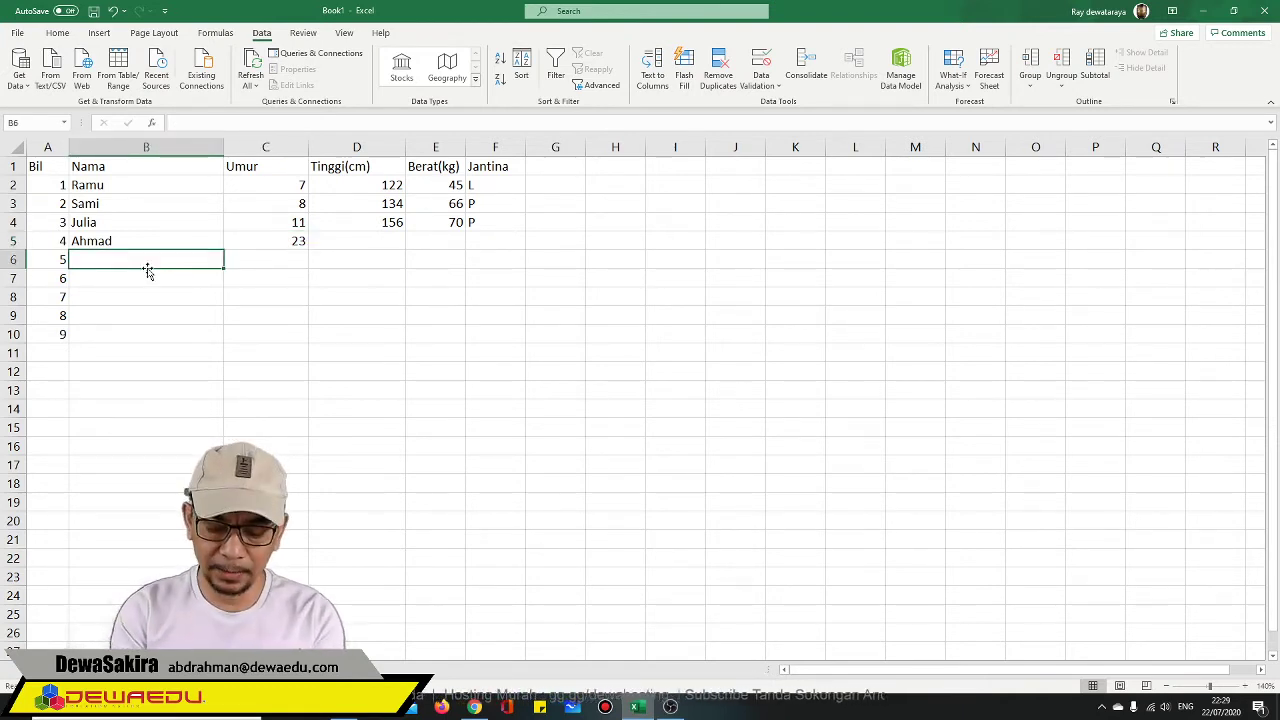
pyautogui.write('Nurul')
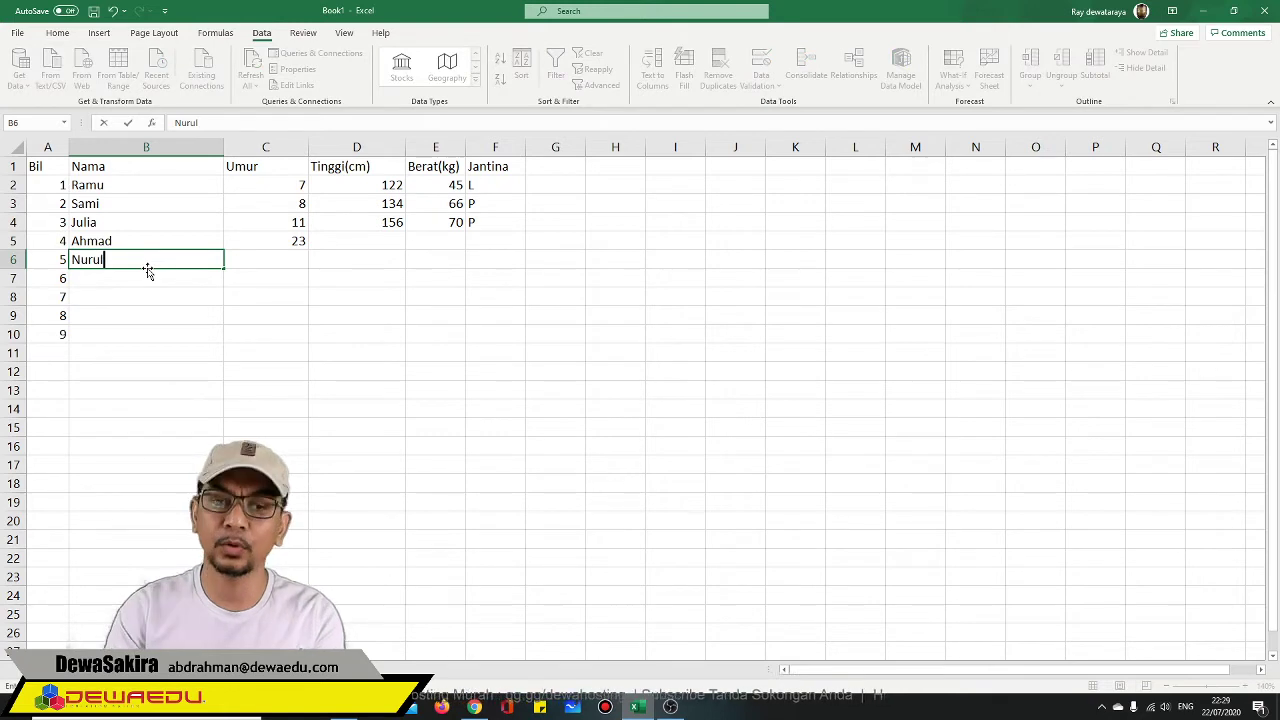
pyautogui.click(265, 262)
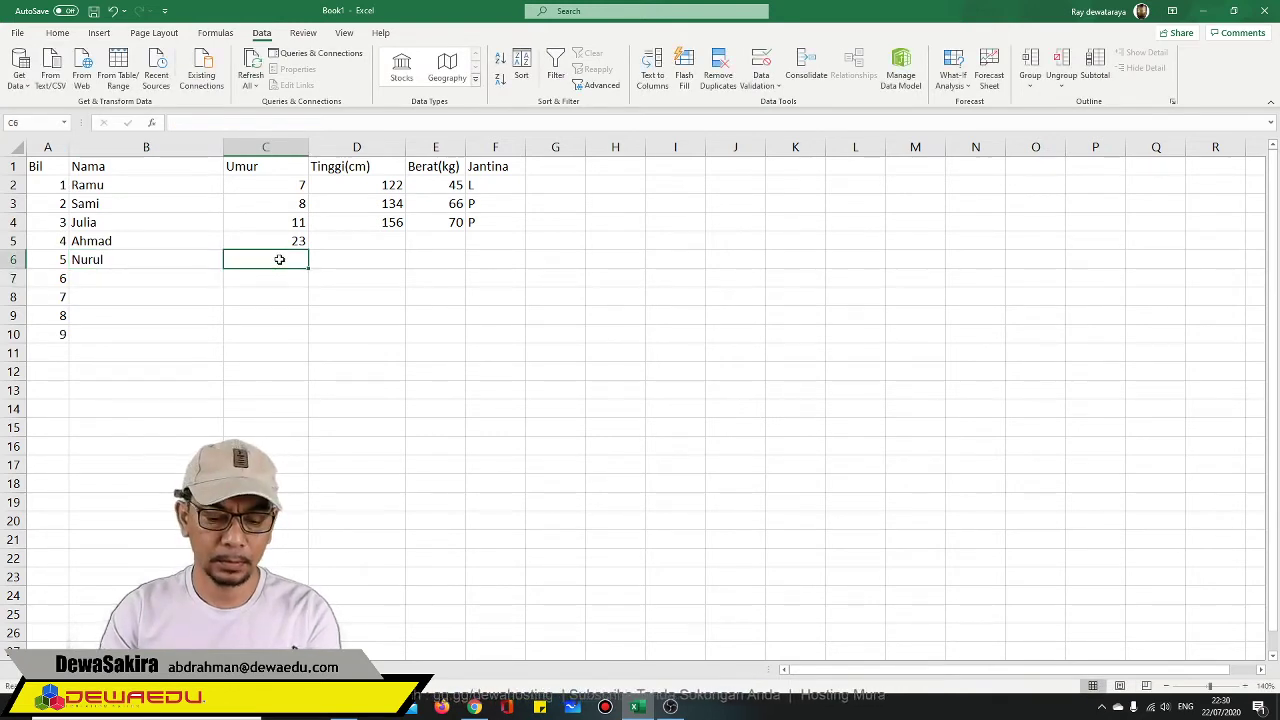
pyautogui.write('3')
pyautogui.press('Return')
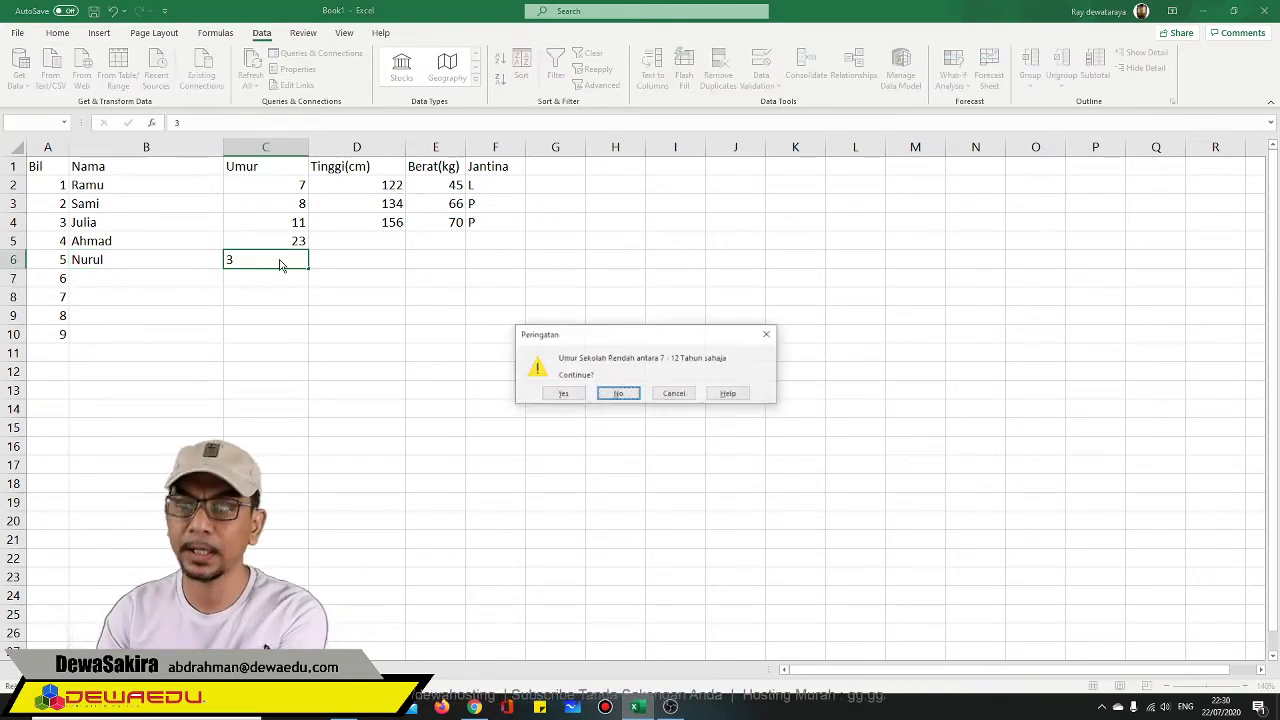
pyautogui.click(616, 396)
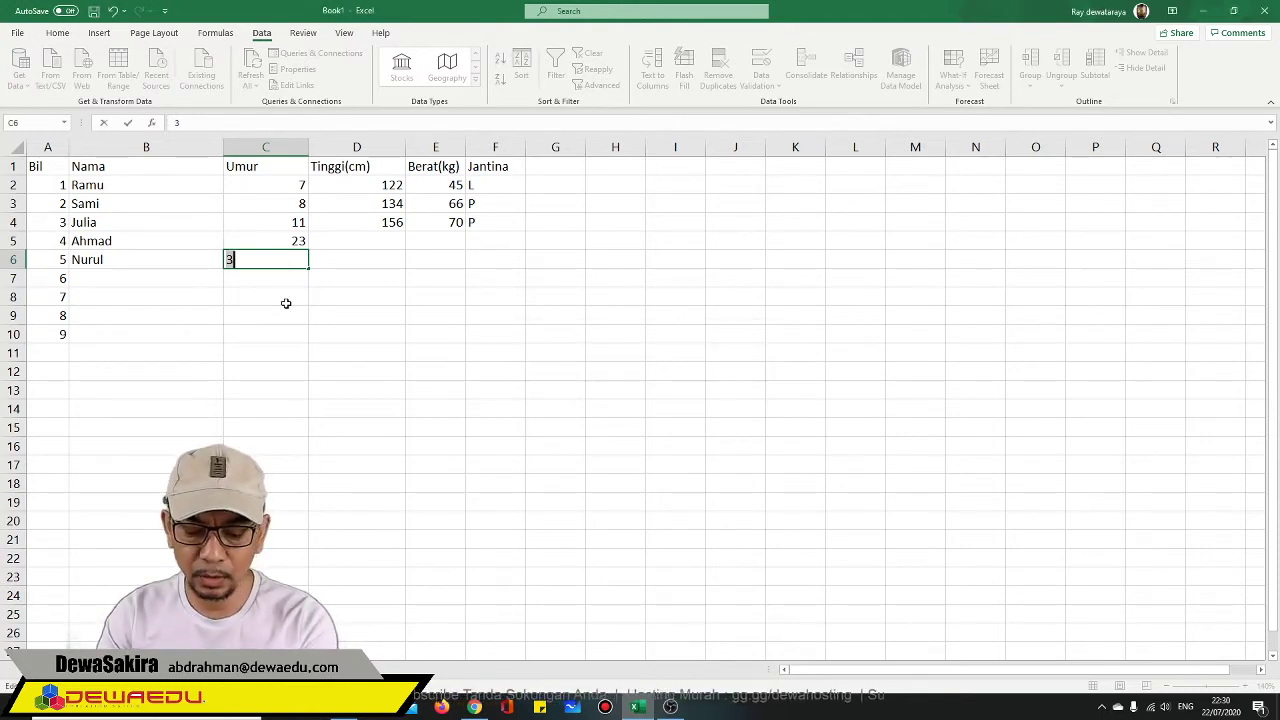
pyautogui.write('7')
pyautogui.press('Return')
# - Enter a person's name for record 6 in B7 and 44 as the age in C7, accepting the out-of-range value
pyautogui.click(150, 279)
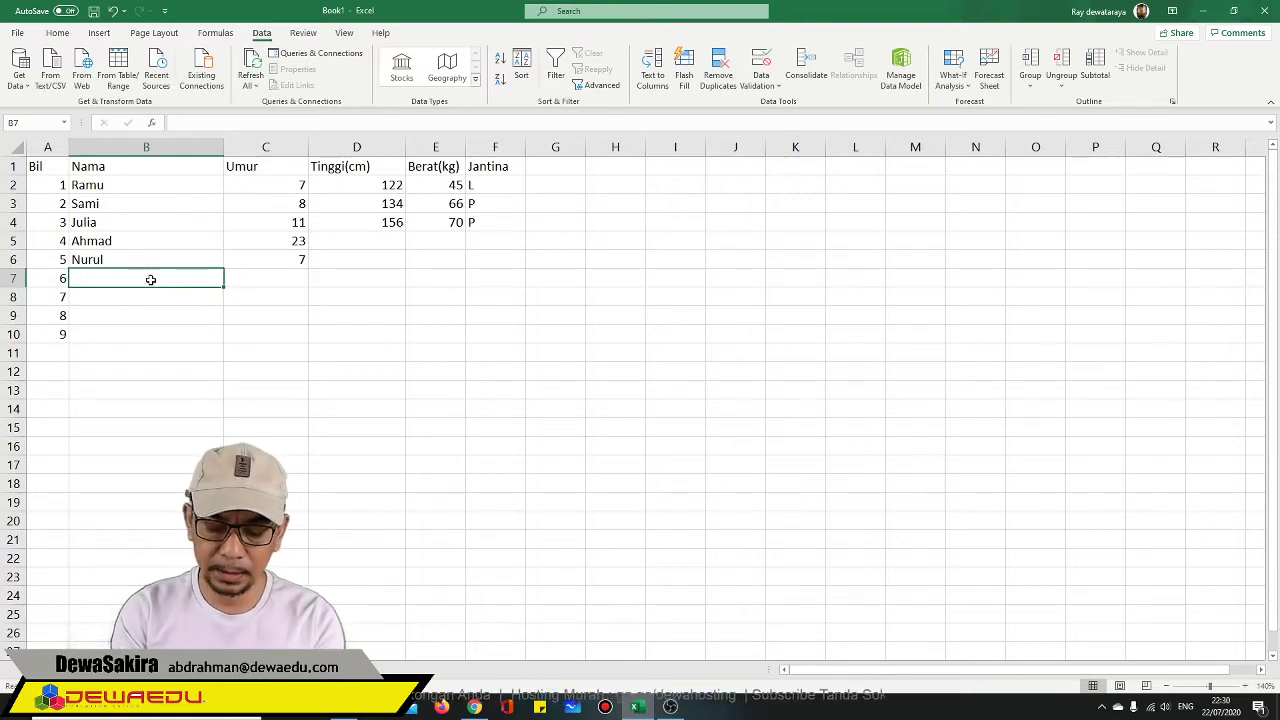
pyautogui.write('Cl Seng')
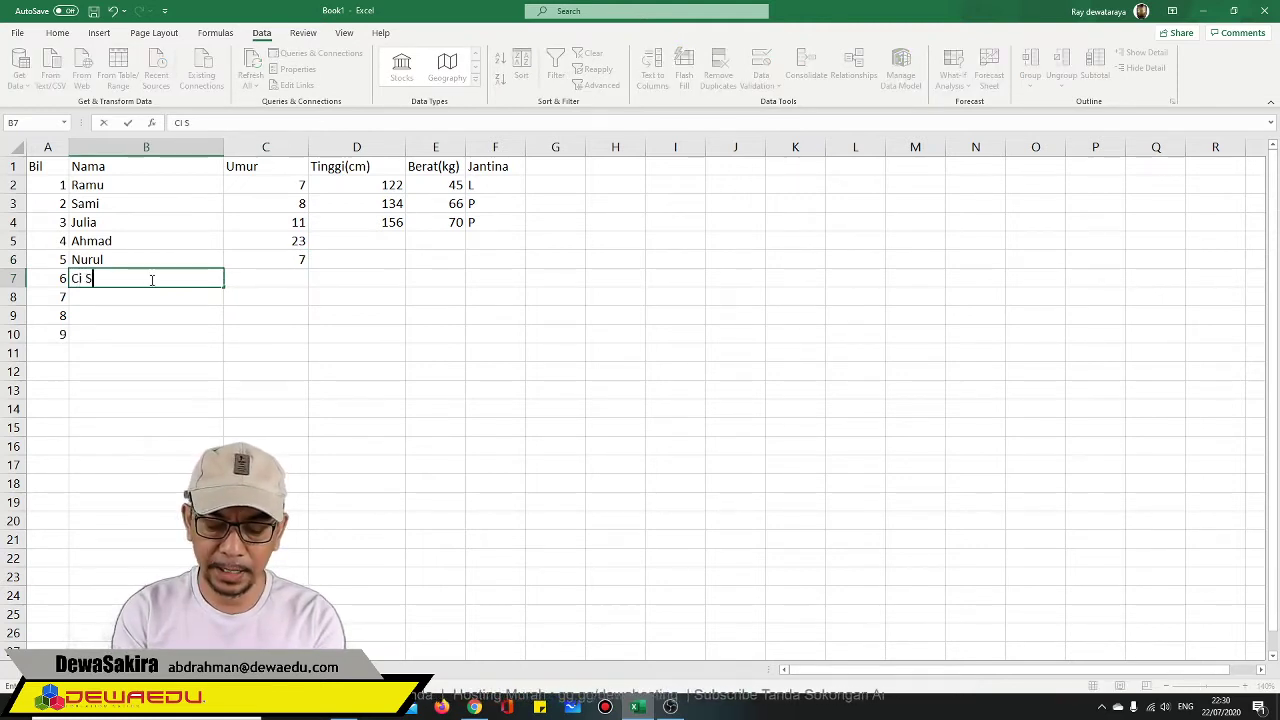
pyautogui.click(263, 279)
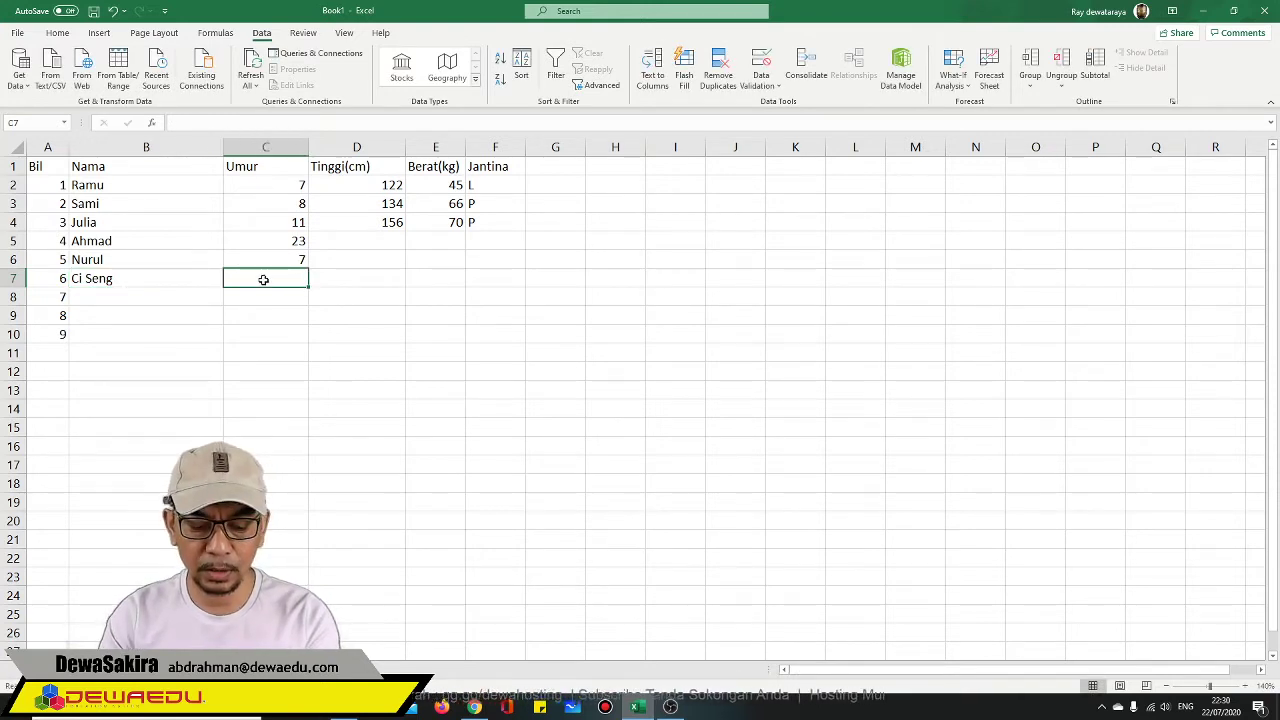
pyautogui.write('44')
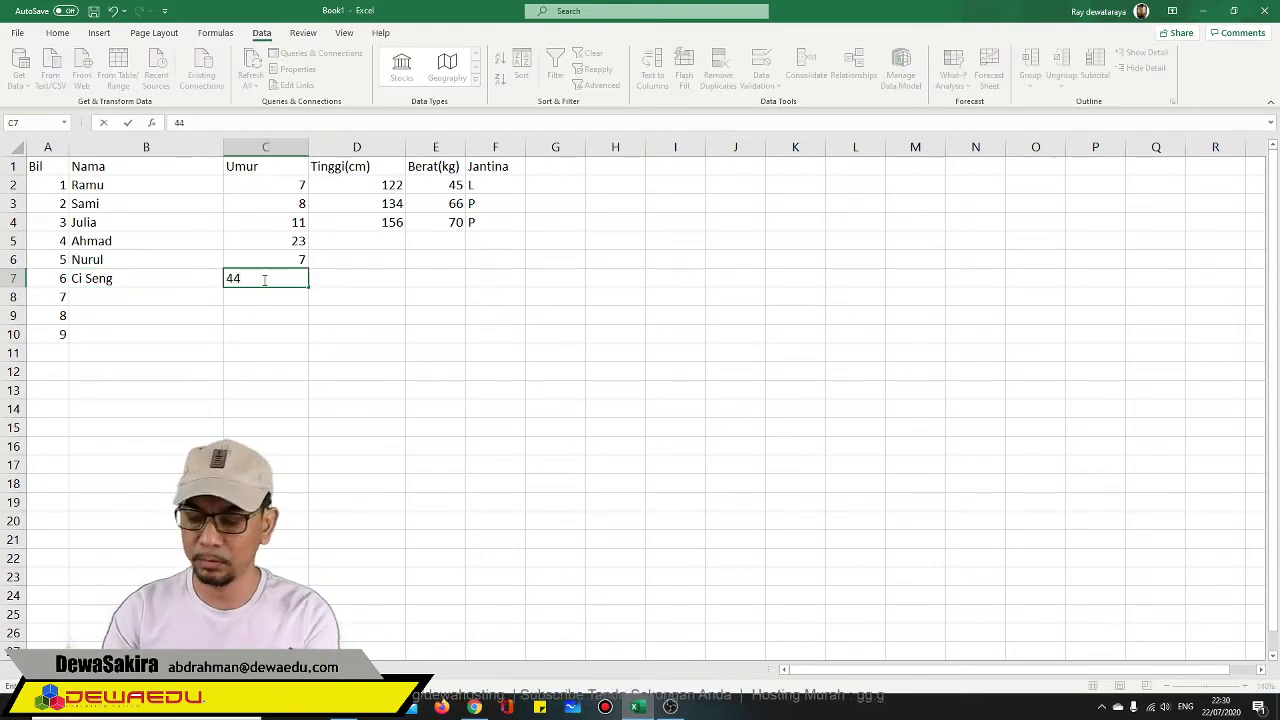
pyautogui.press('Return')
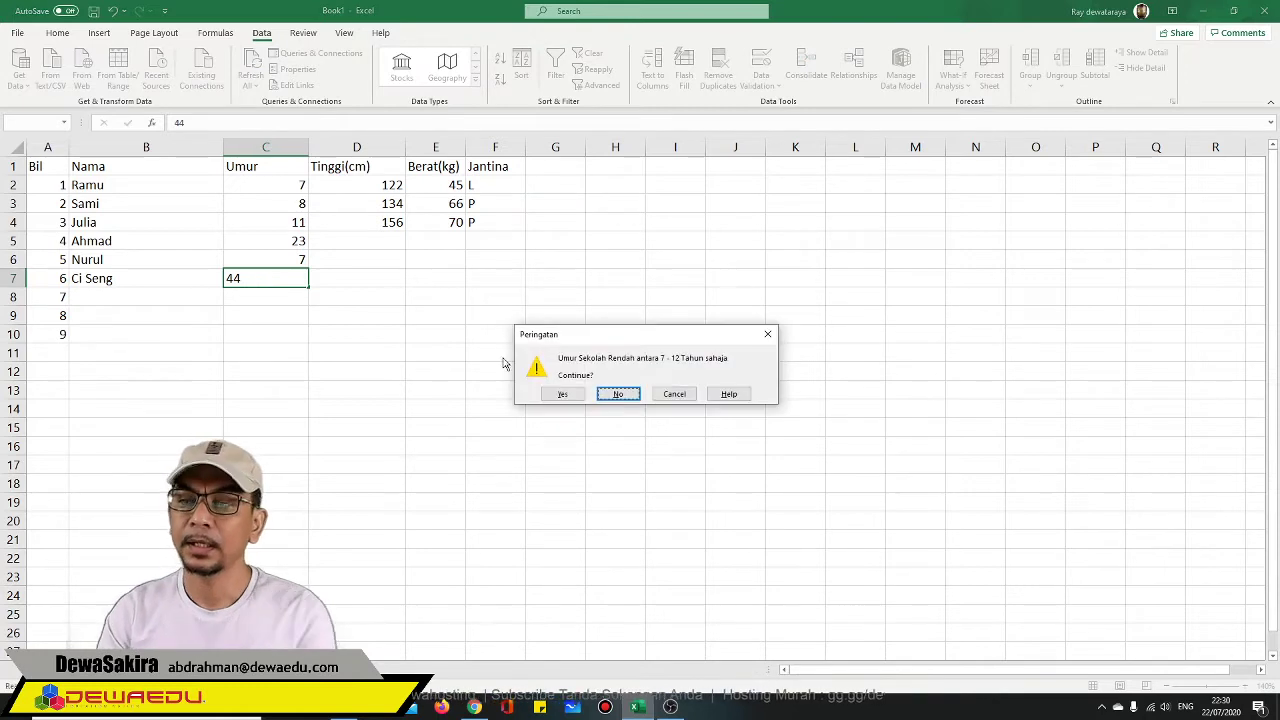
pyautogui.click(565, 395)
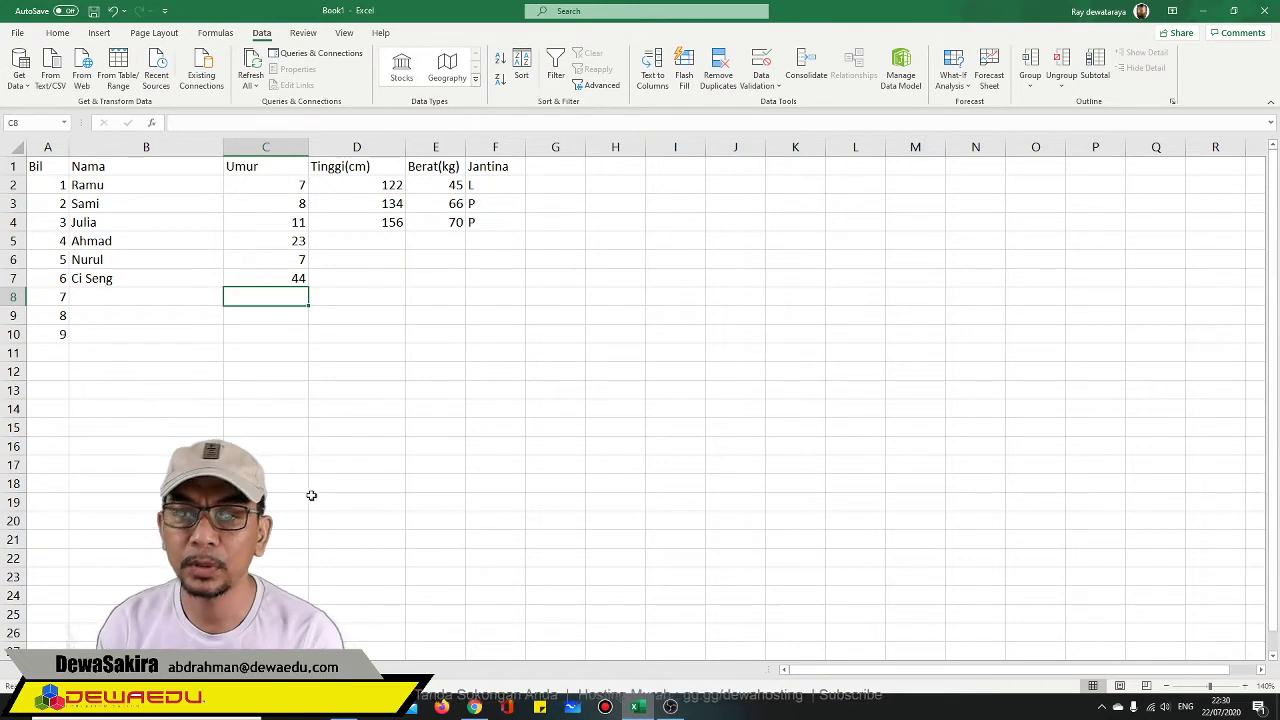
pyautogui.click(275, 205)
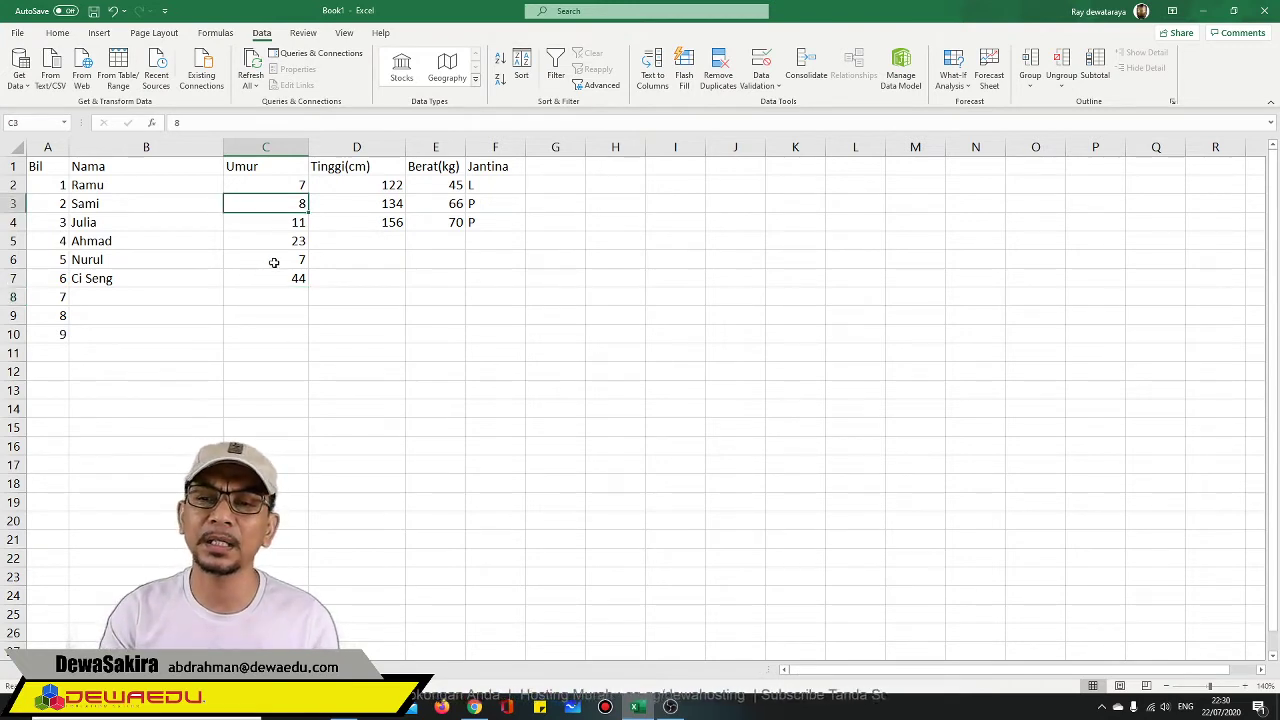
pyautogui.click(273, 262)
pyautogui.click(275, 296)
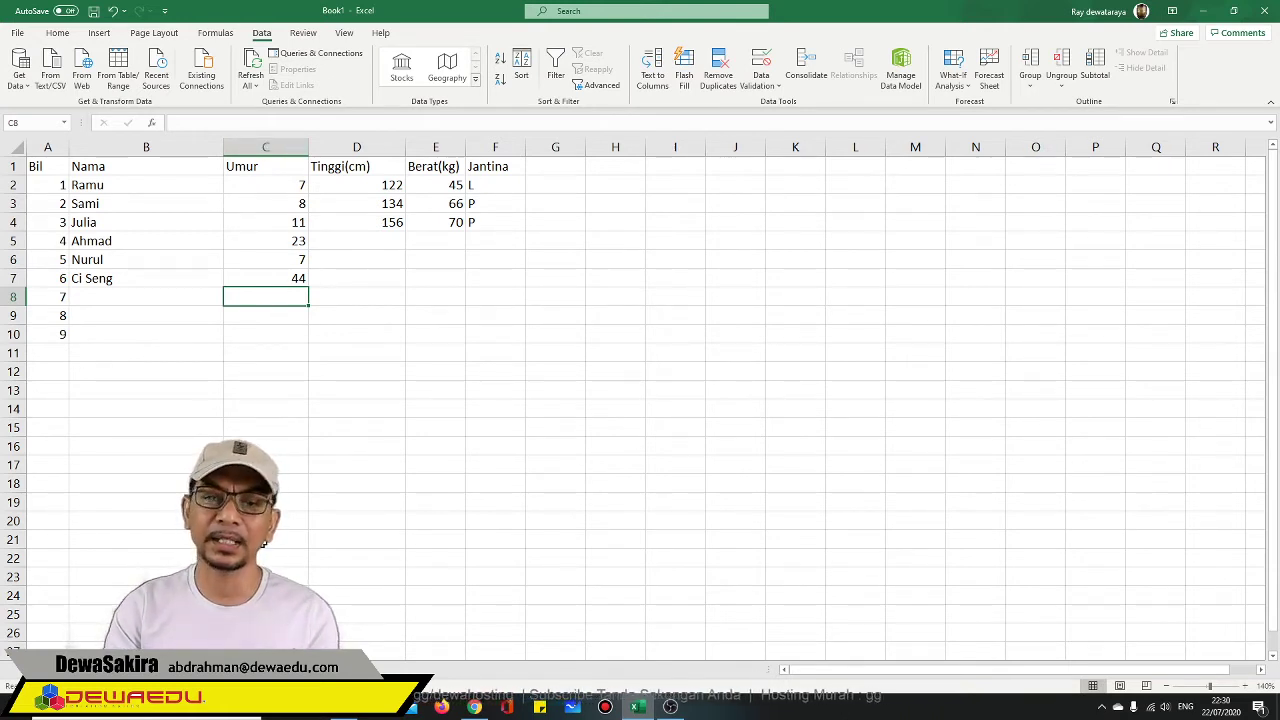
# - Circle the invalid data in the Umur column
pyautogui.click(272, 141)
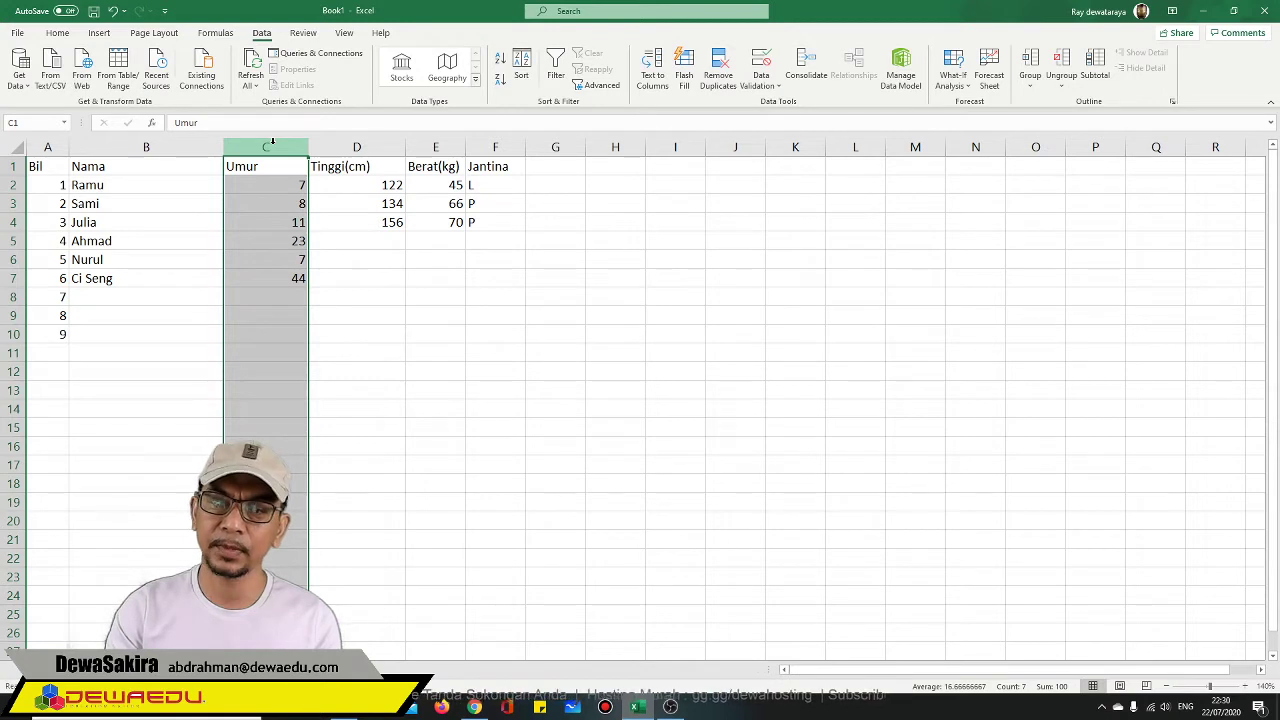
pyautogui.click(777, 86)
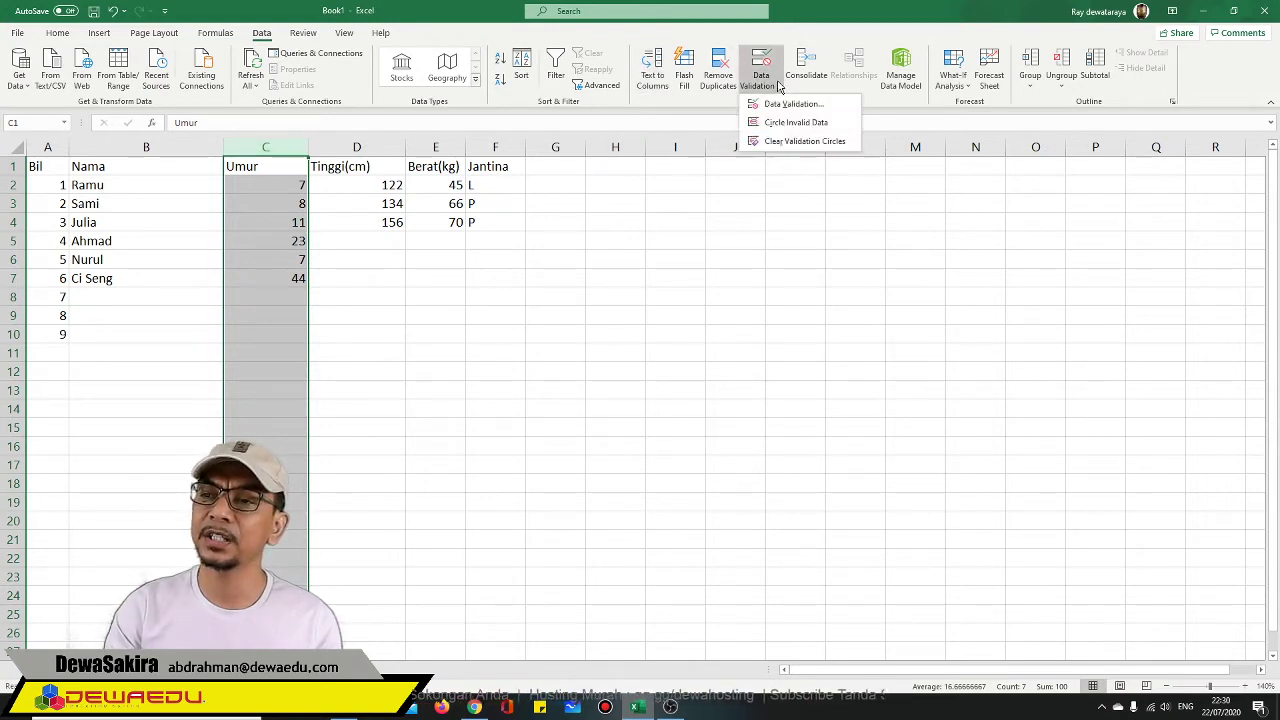
pyautogui.click(799, 130)
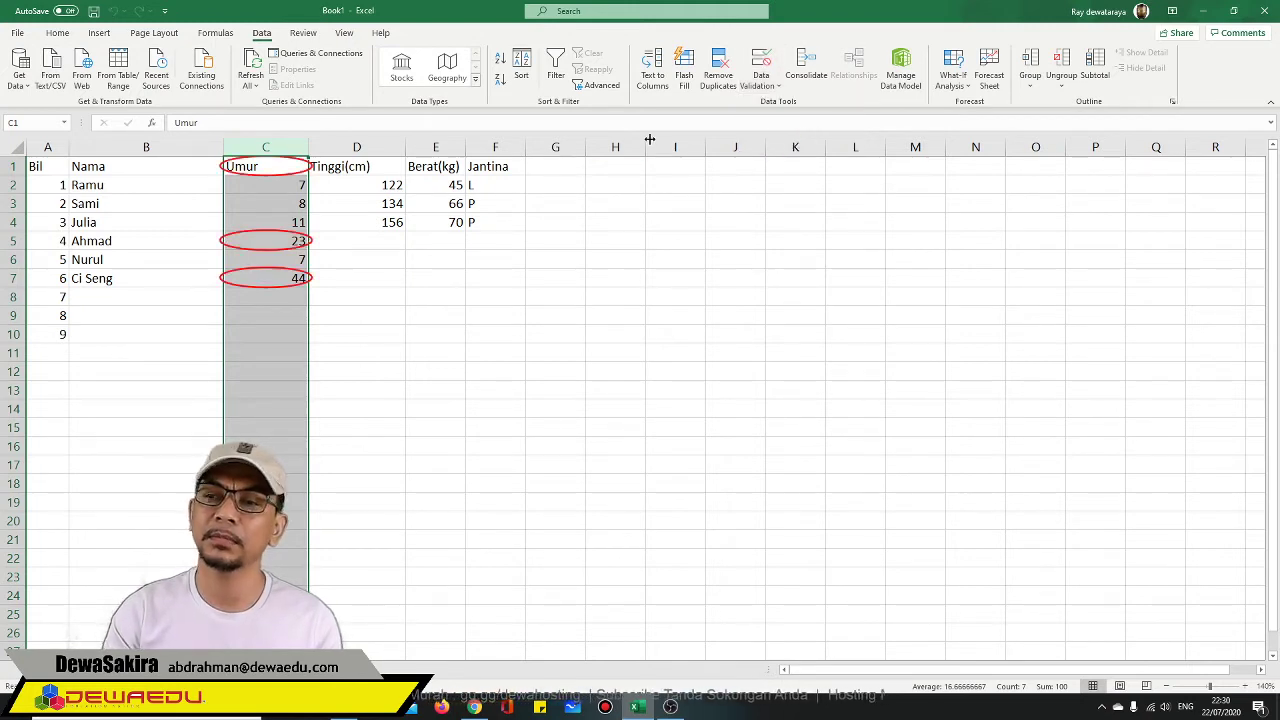
pyautogui.click(760, 84)
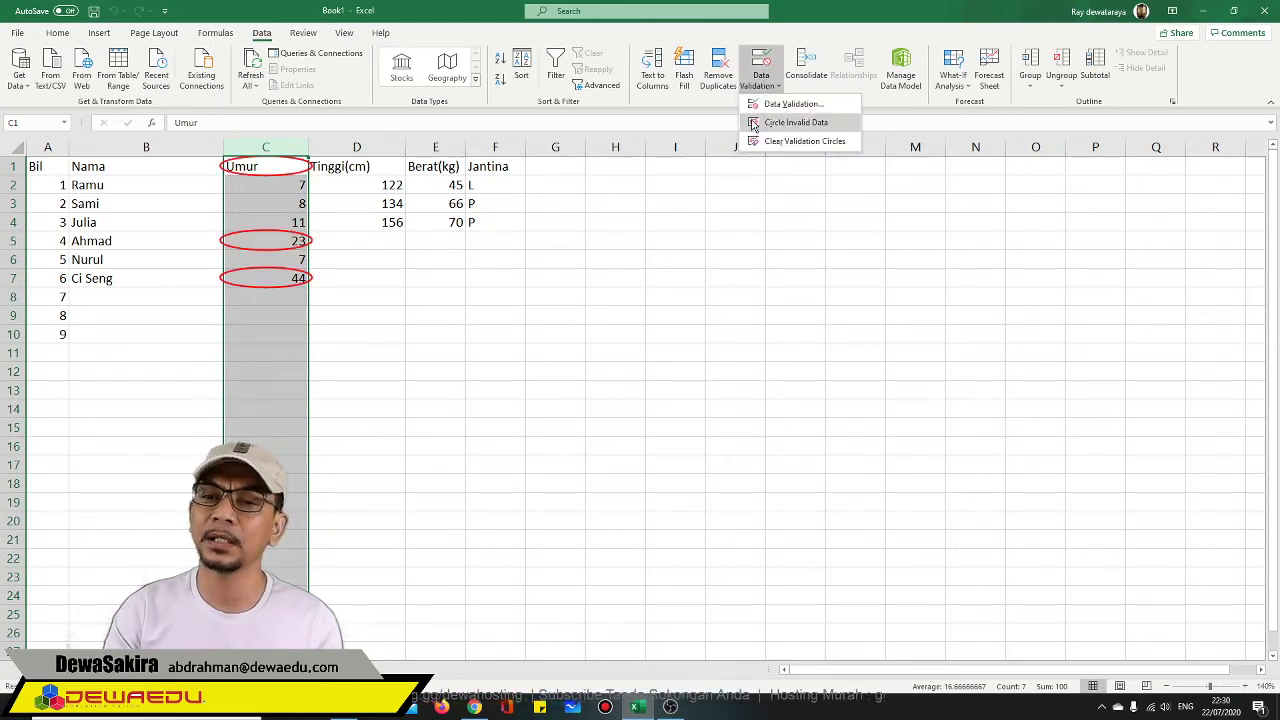
pyautogui.click(756, 124)
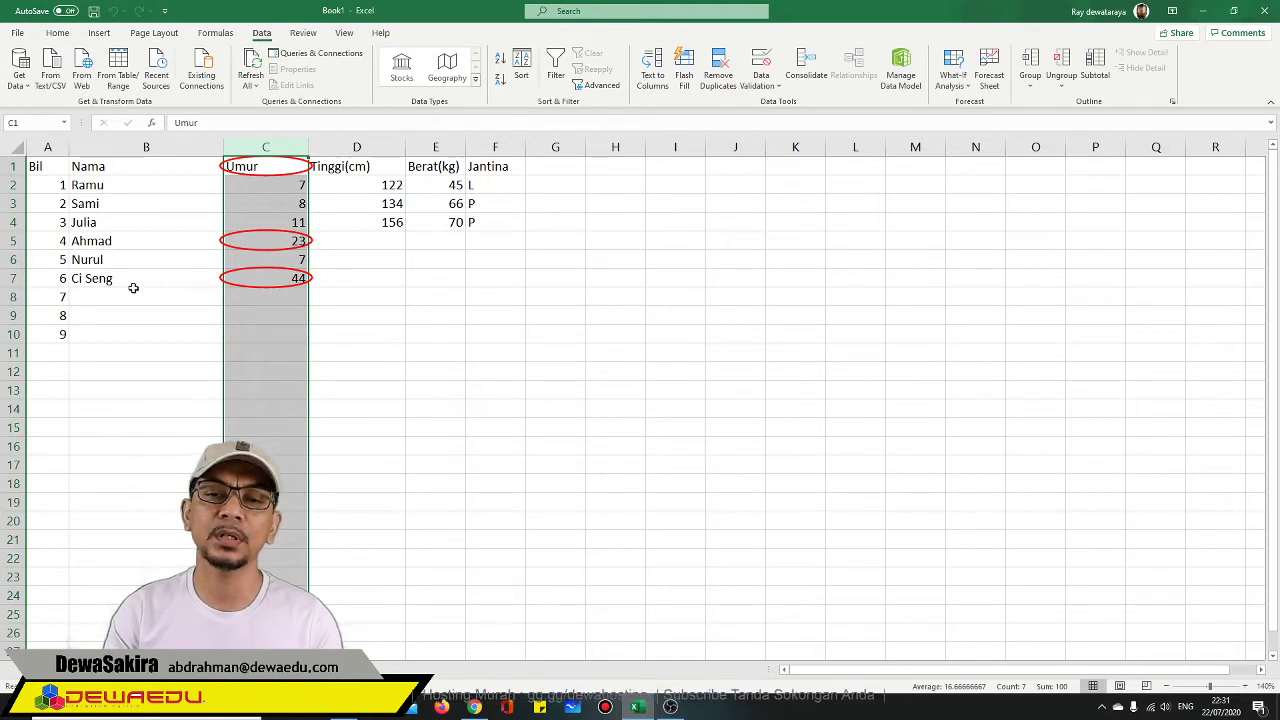
# - Correct the circled ages by setting C5 to 11 and C7 to 9
pyautogui.click(296, 242)
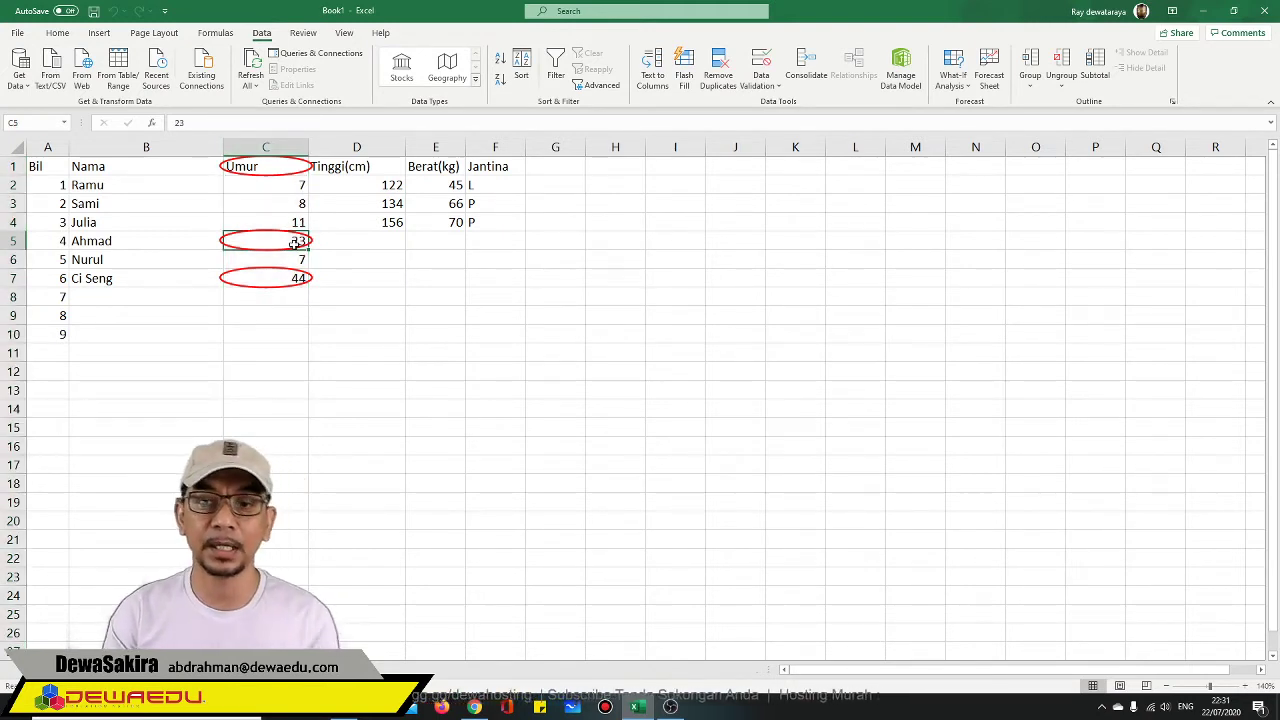
pyautogui.write('11')
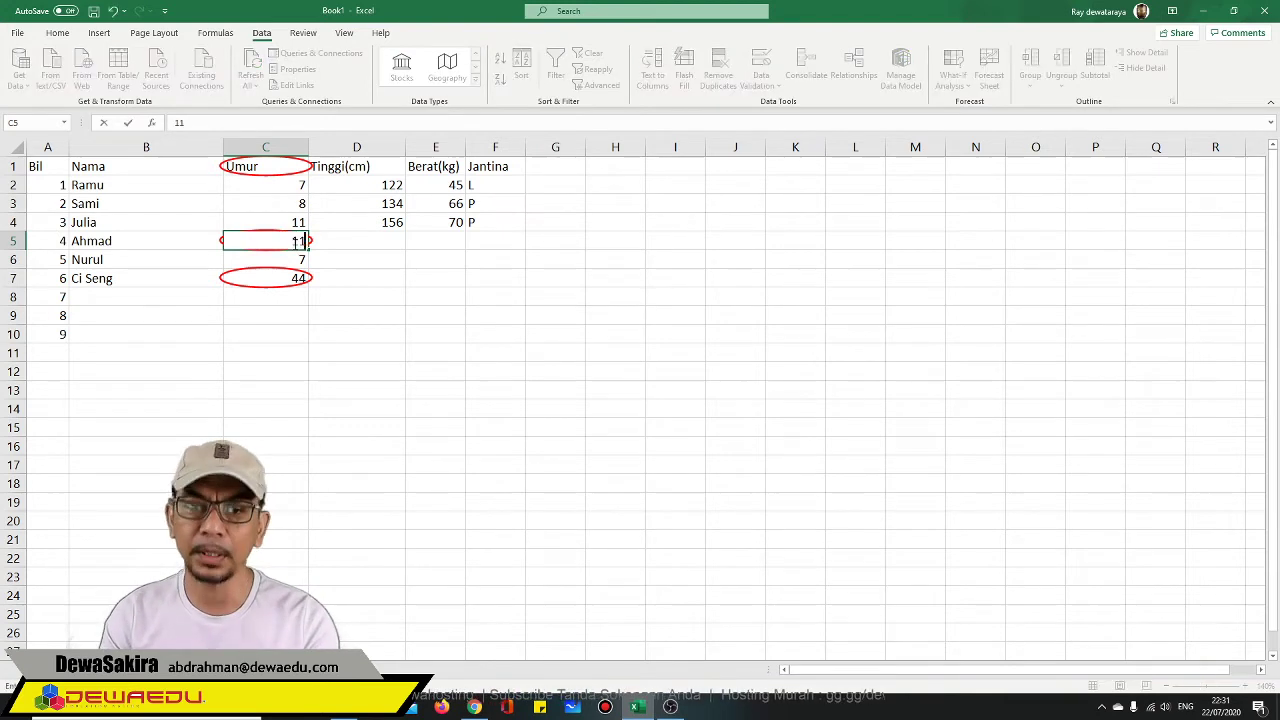
pyautogui.click(297, 331)
pyautogui.click(268, 278)
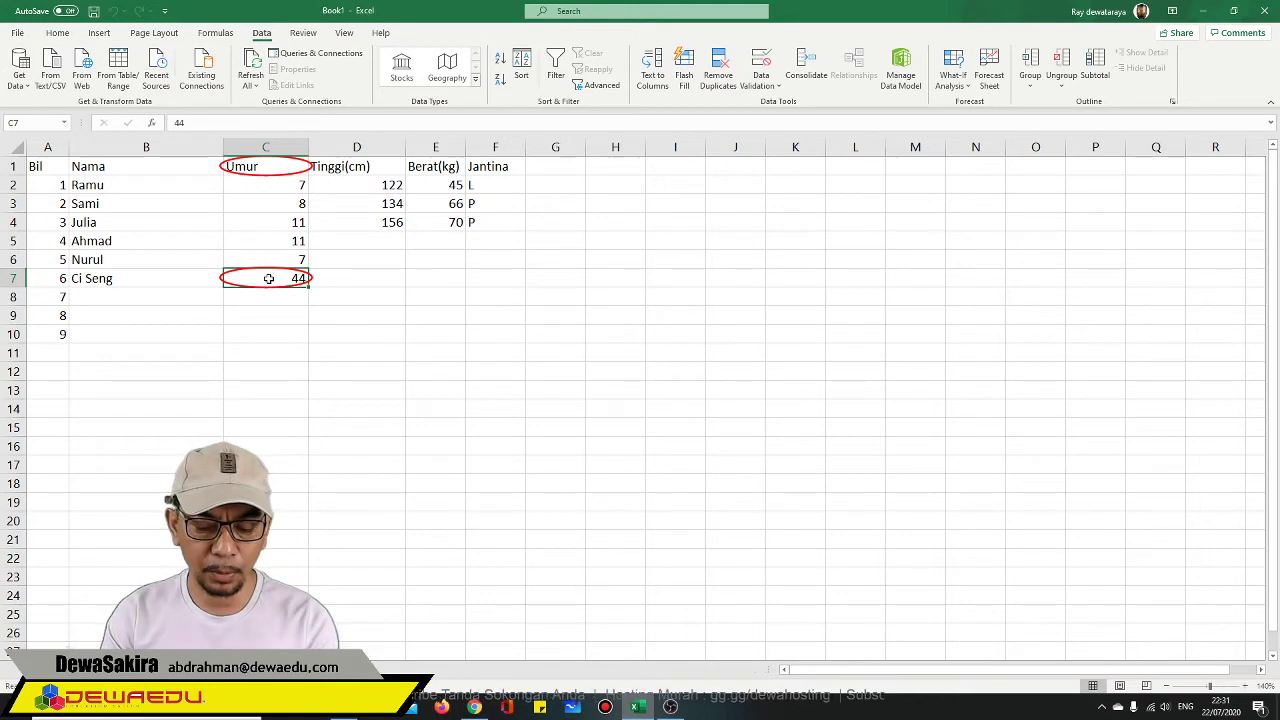
pyautogui.write('9')
pyautogui.press('Return')
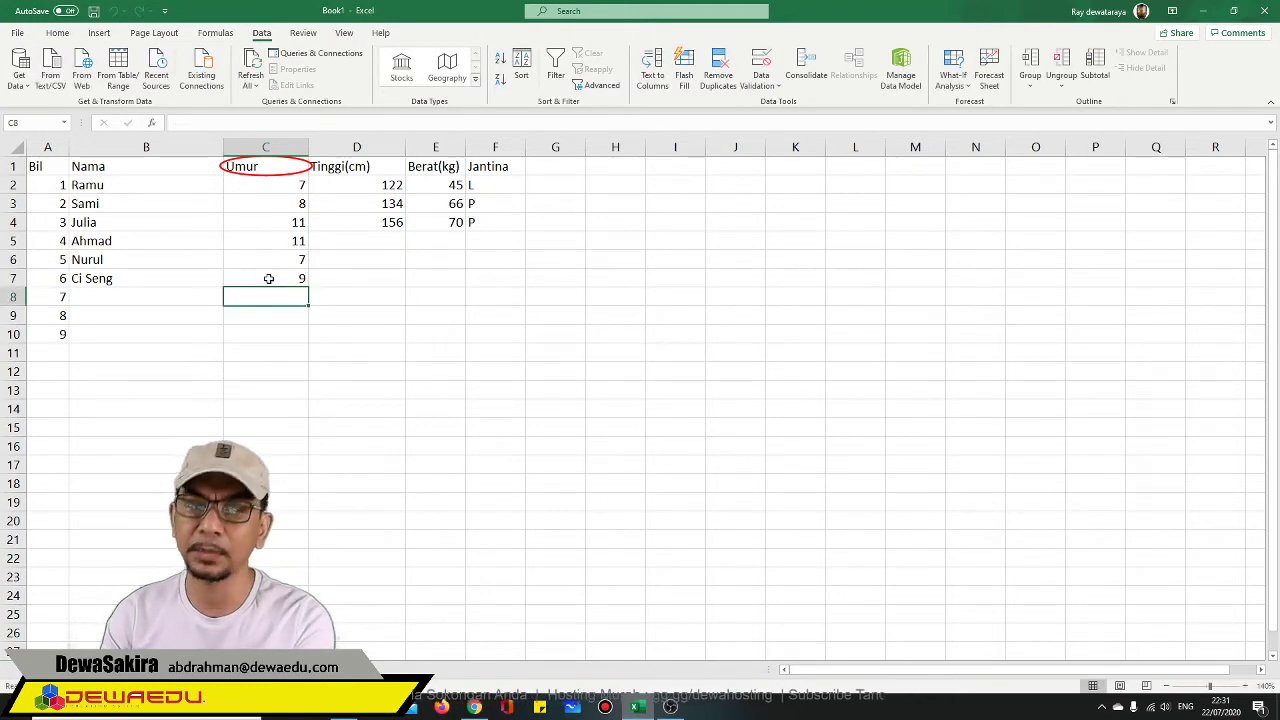
# - Clear the remaining validation circles from the Umur column
pyautogui.click(275, 311)
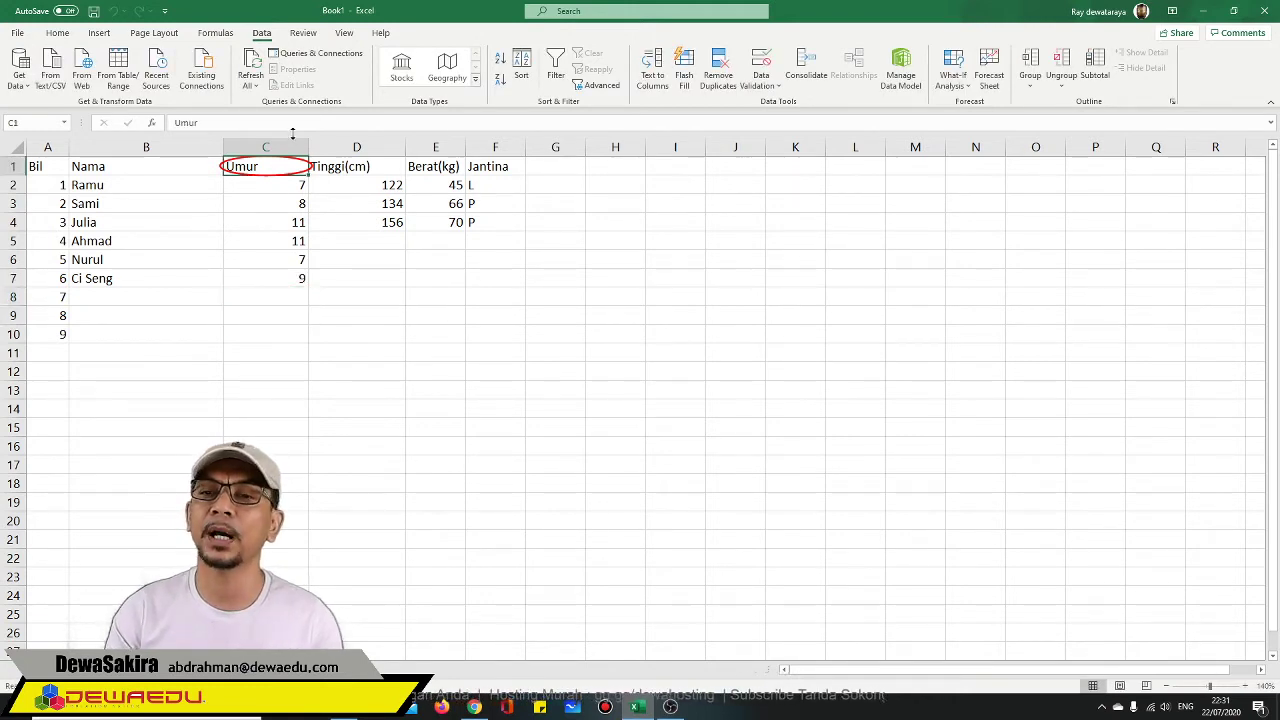
pyautogui.click(286, 147)
pyautogui.click(761, 80)
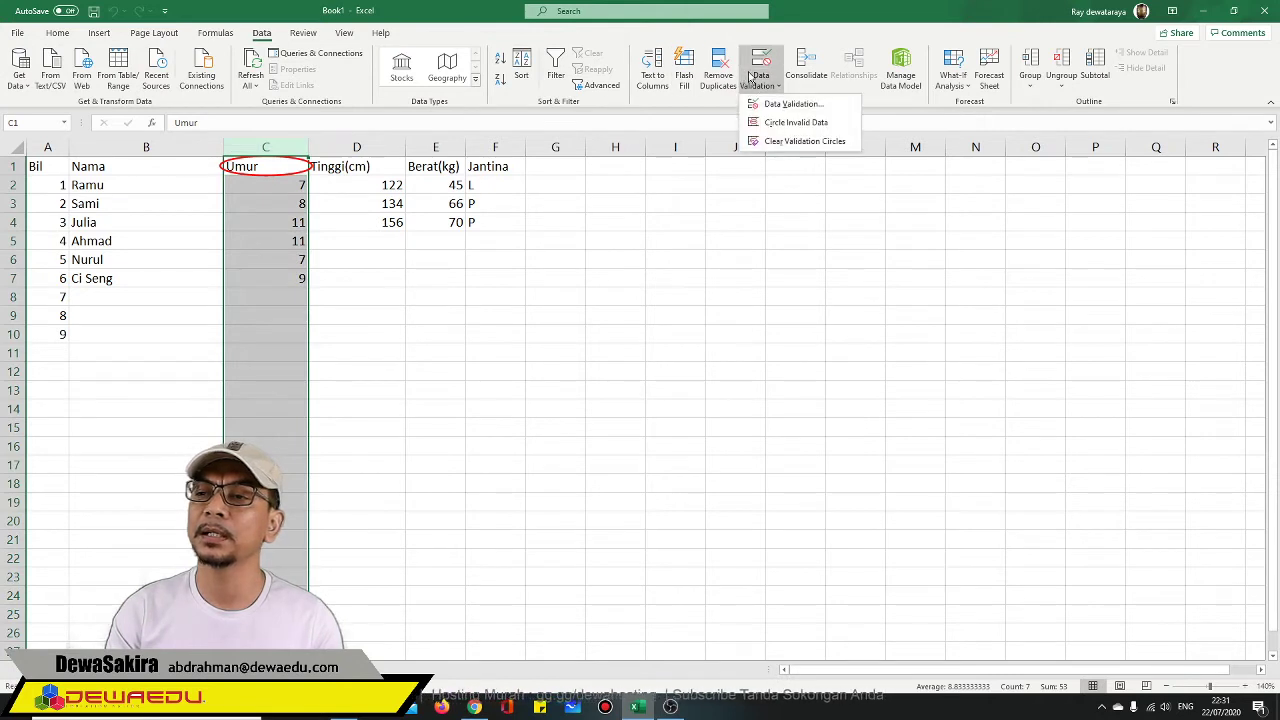
pyautogui.click(773, 141)
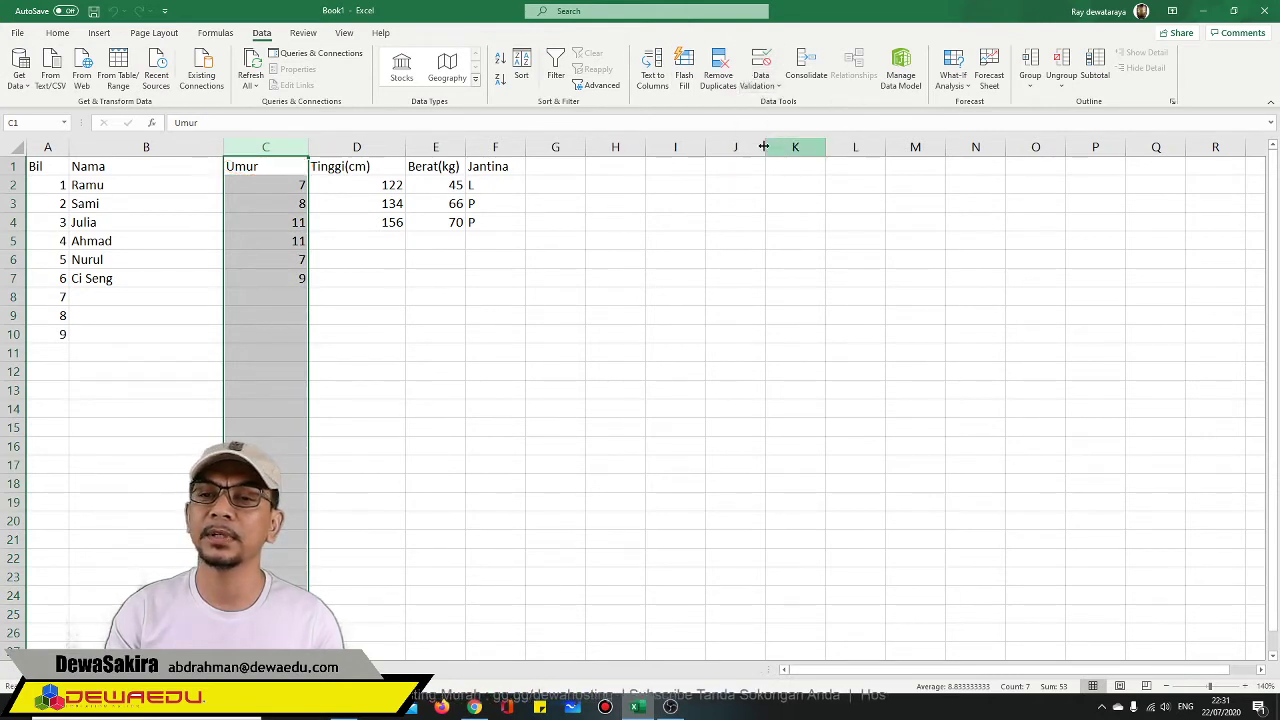
pyautogui.click(359, 316)
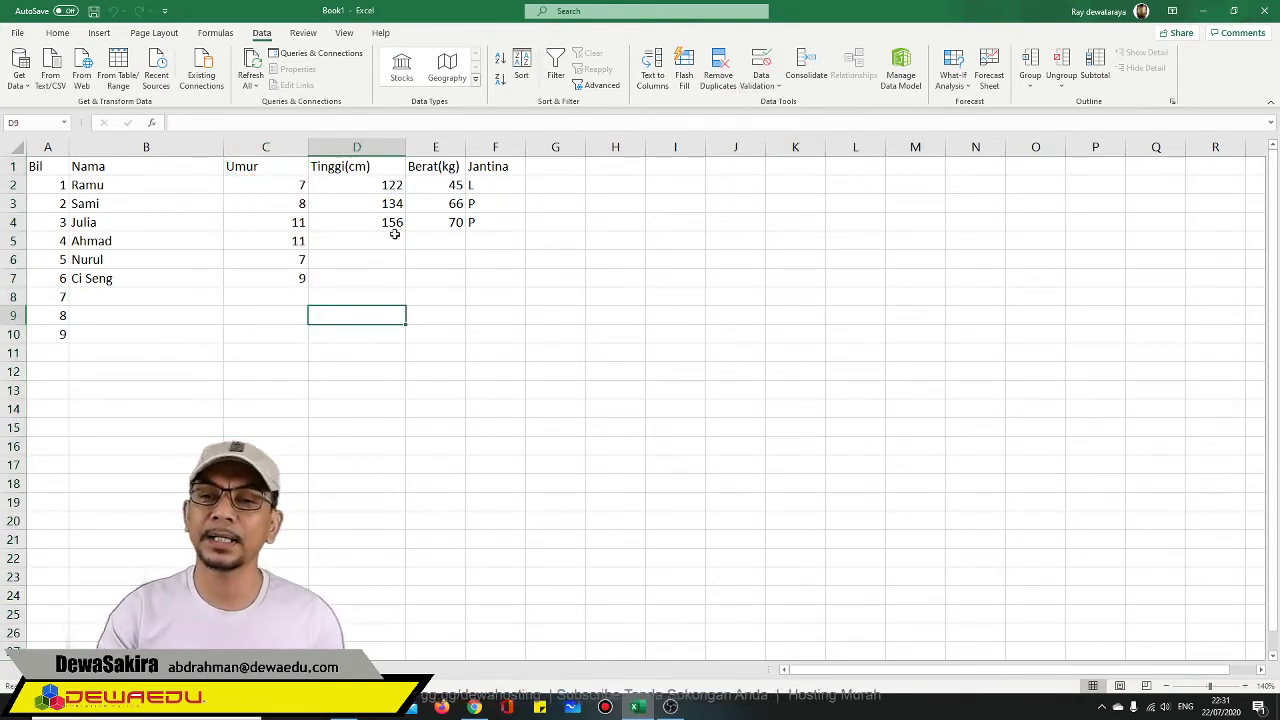
# - Start a data validation rule on the Tinggi(cm) column, extending validation to all its cells, and allow only whole numbers
pyautogui.click(355, 147)
pyautogui.click(434, 150)
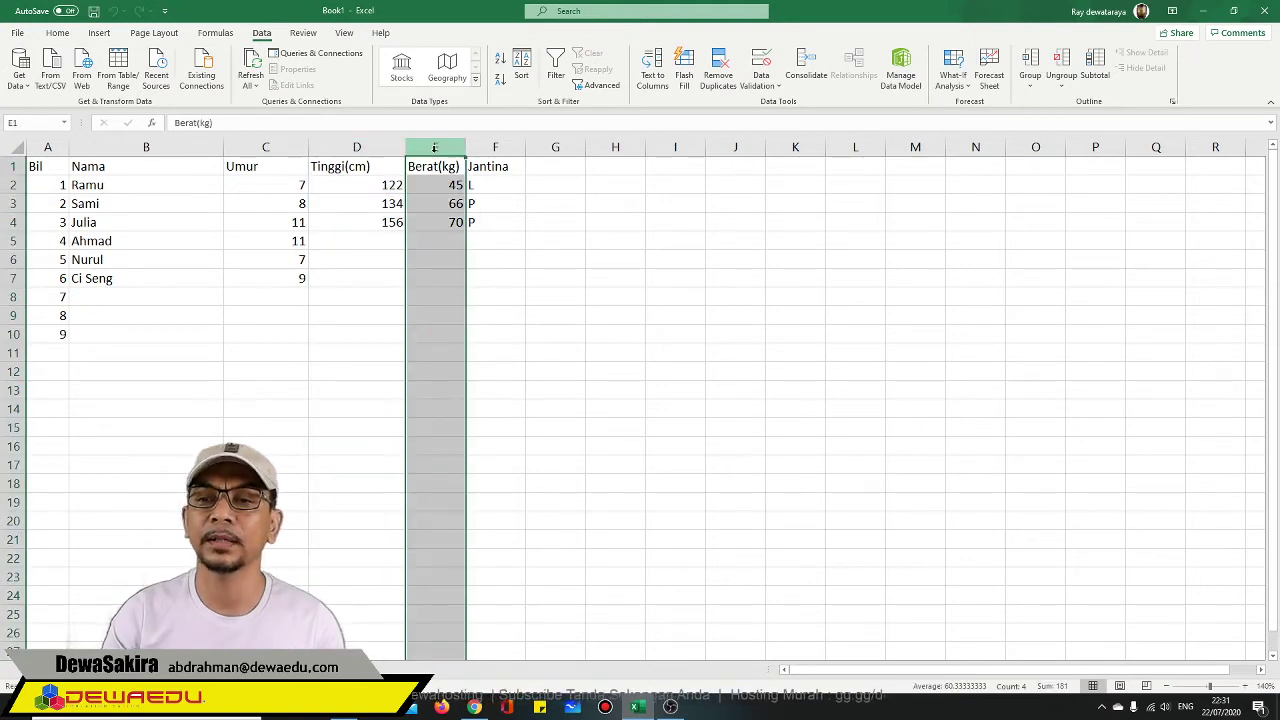
pyautogui.click(377, 148)
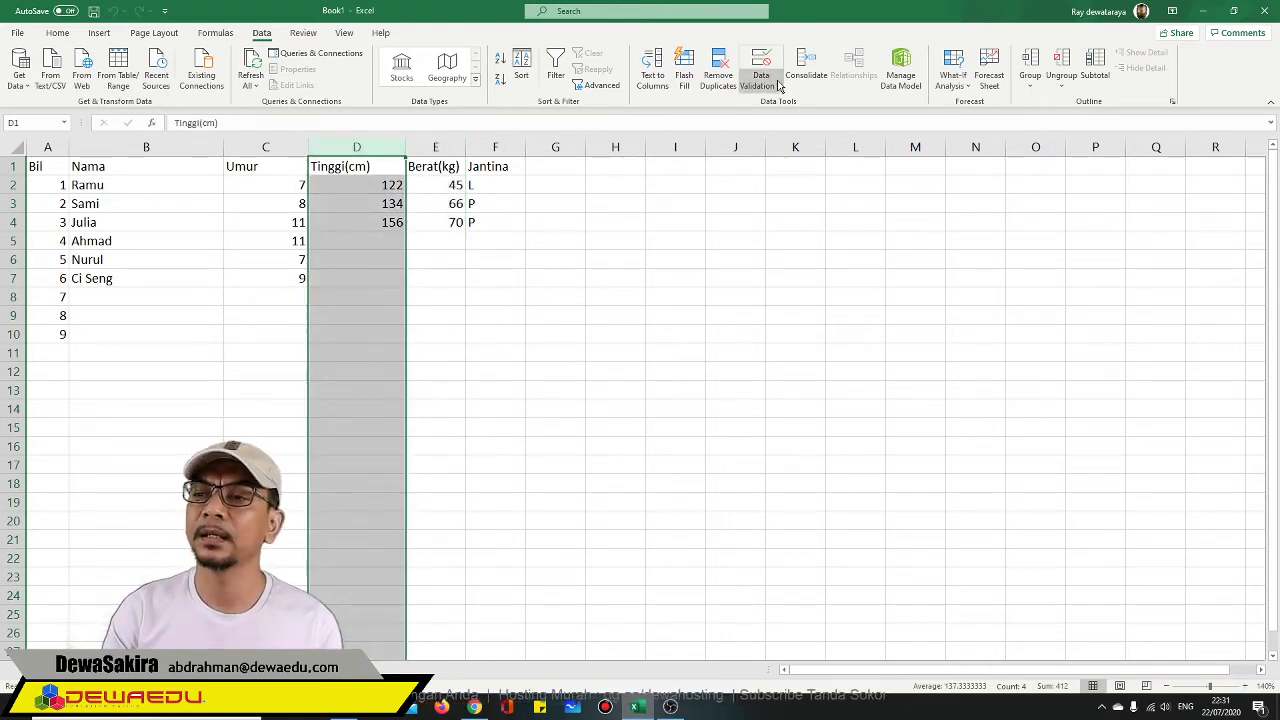
pyautogui.click(781, 87)
pyautogui.click(780, 104)
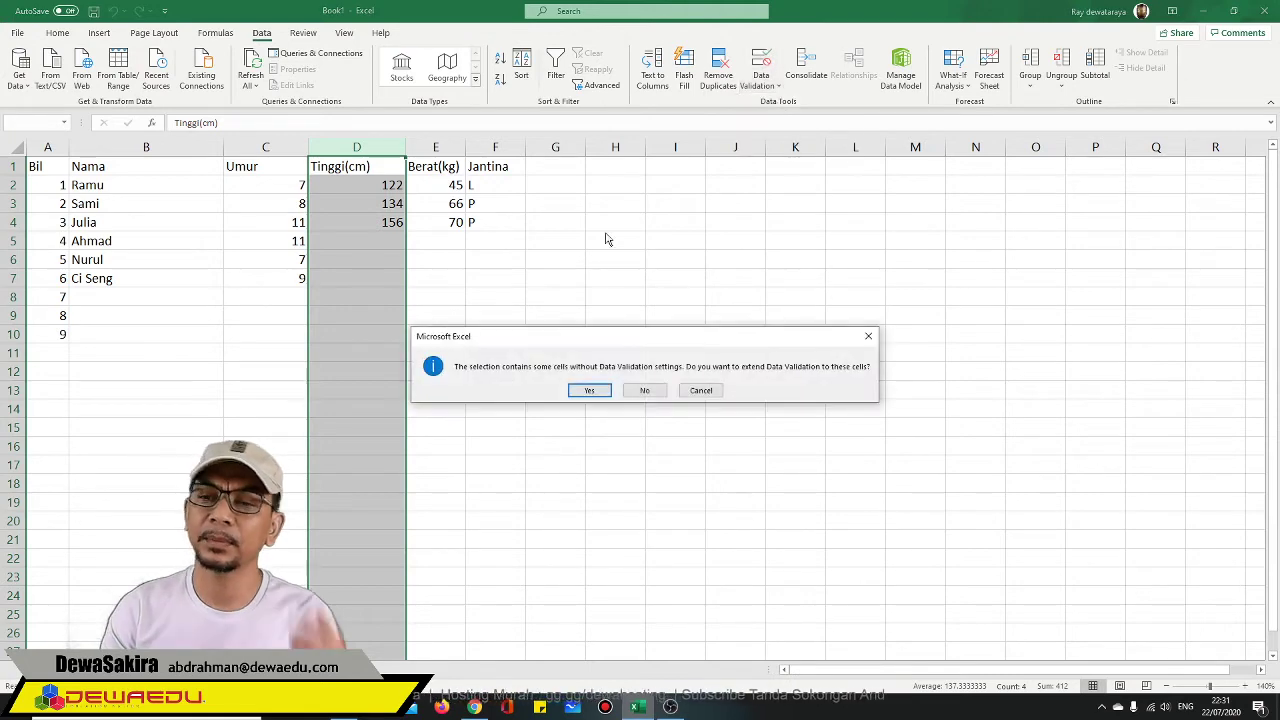
pyautogui.click(590, 391)
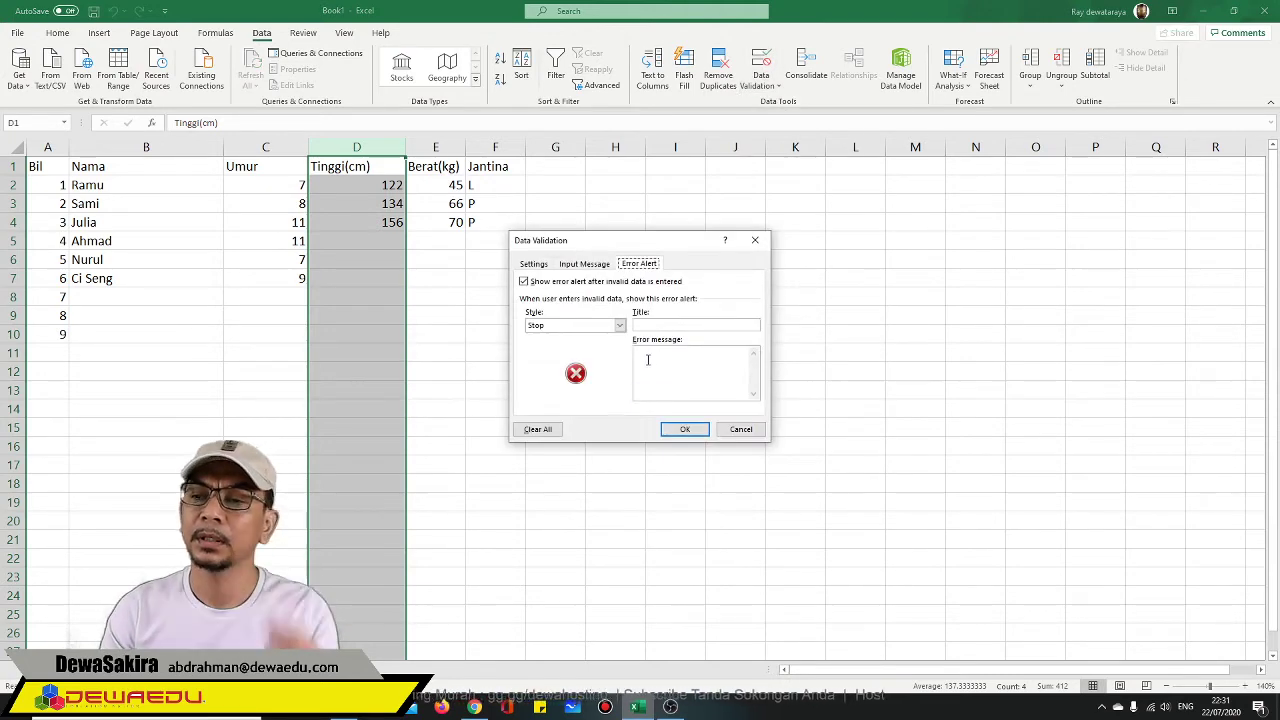
pyautogui.click(533, 264)
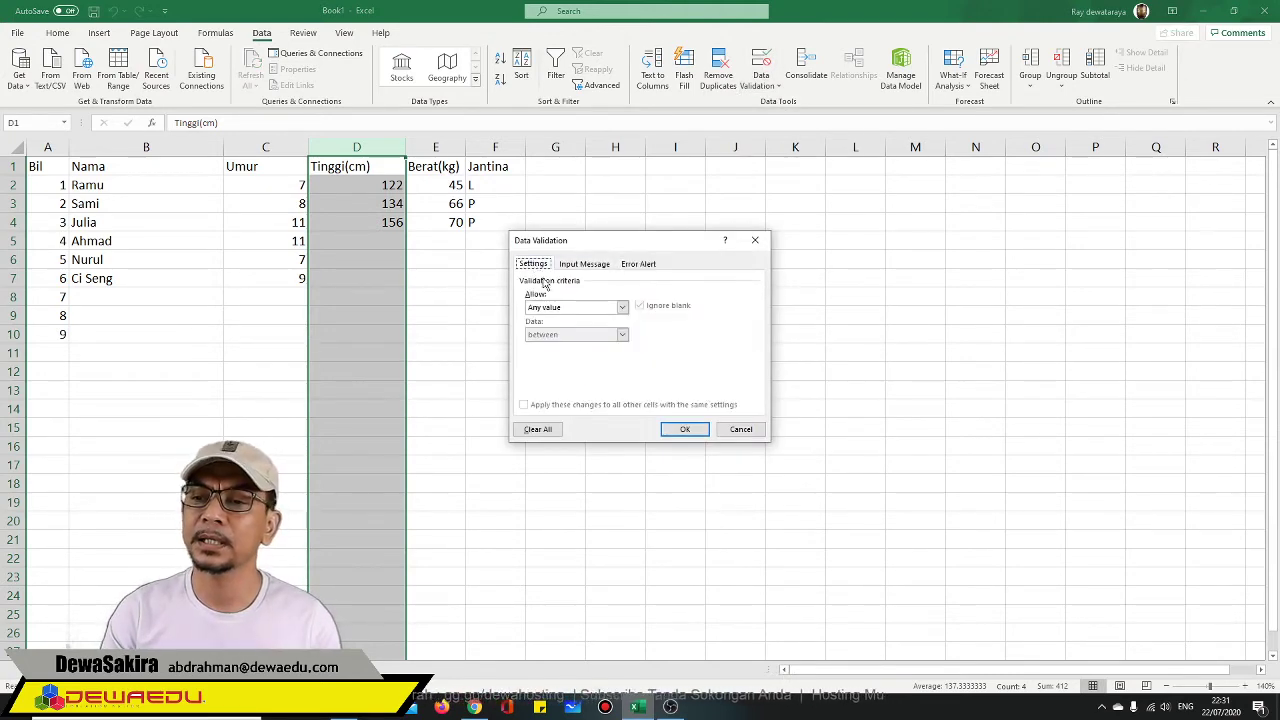
pyautogui.click(590, 309)
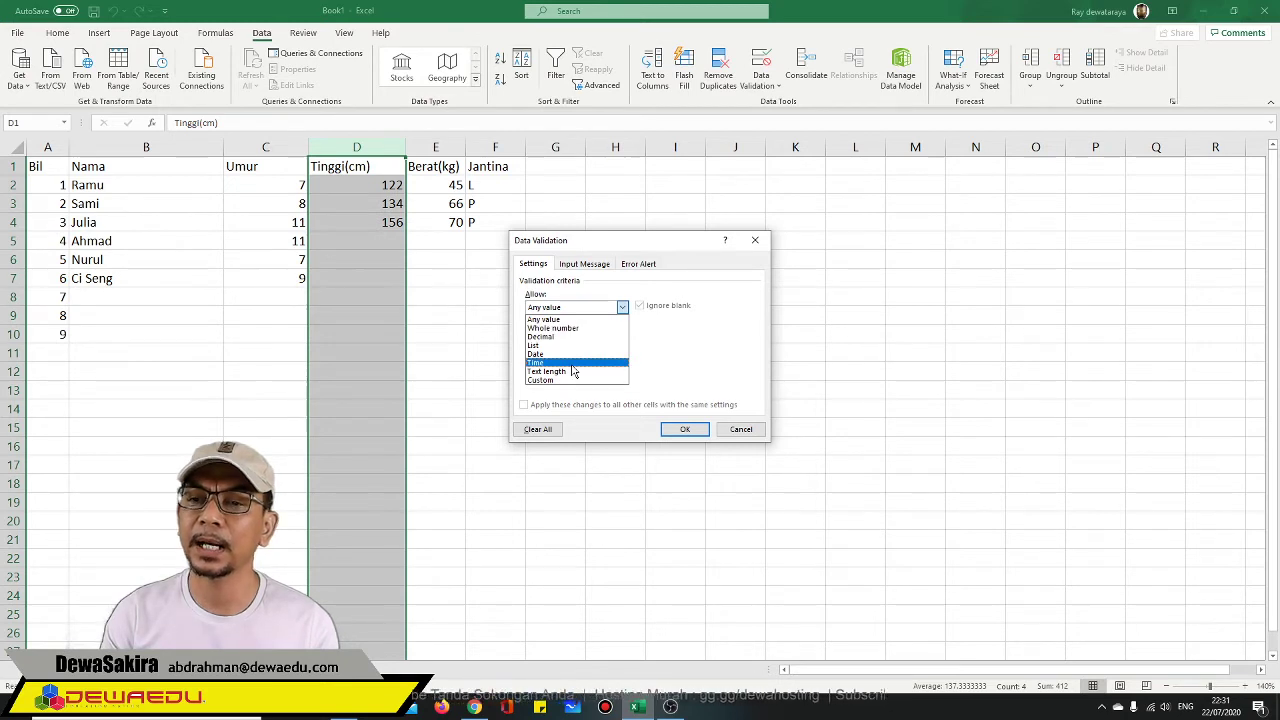
pyautogui.click(584, 329)
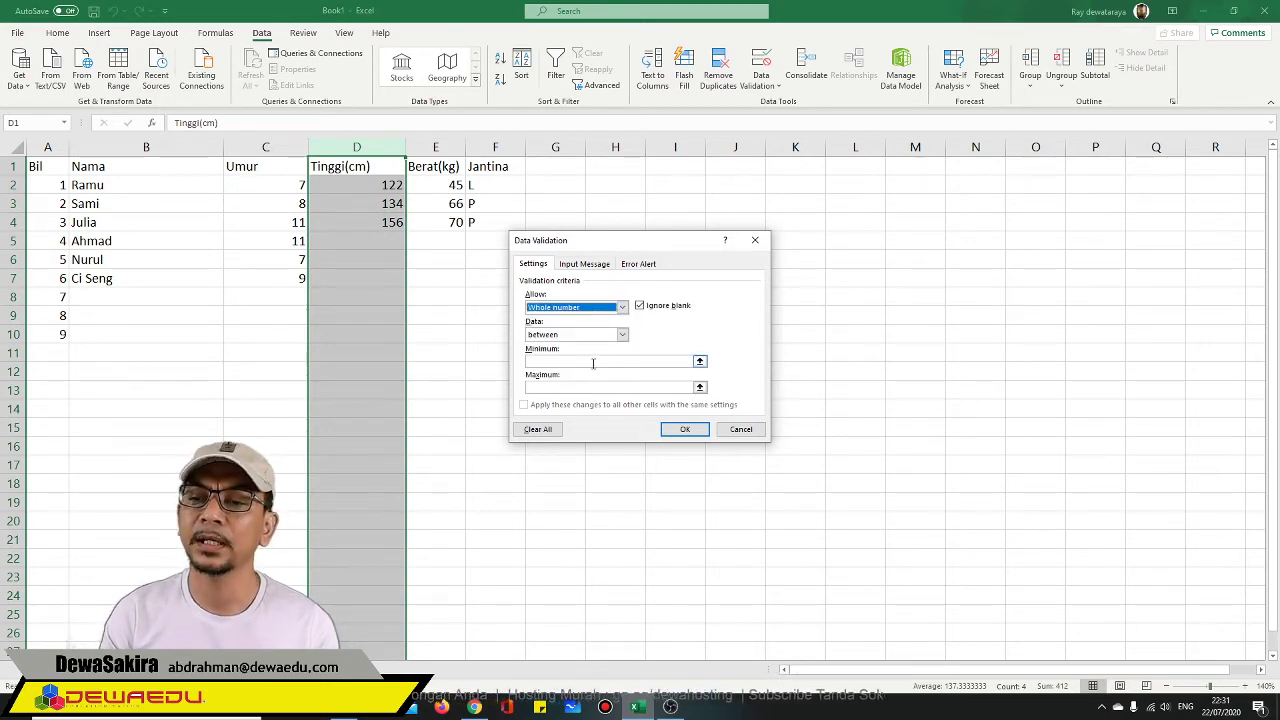
# - Restrict the height values to greater than 50 and apply the validation rule
pyautogui.click(593, 363)
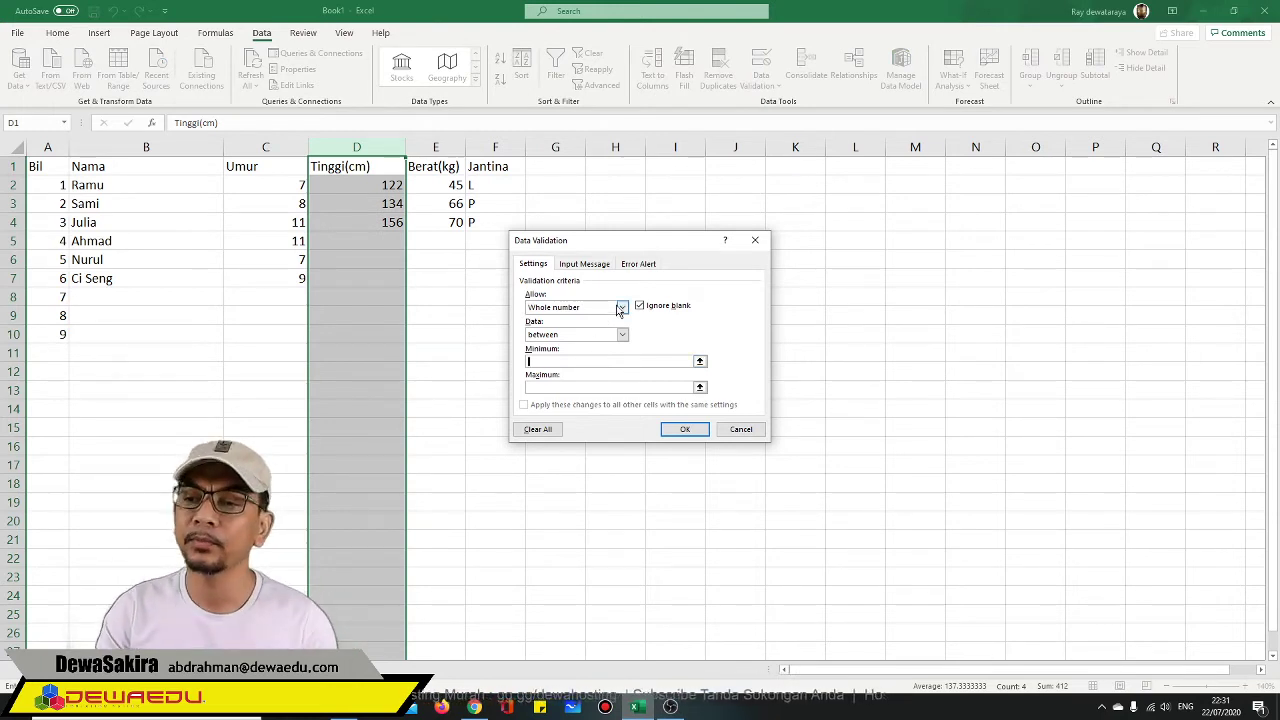
pyautogui.click(622, 335)
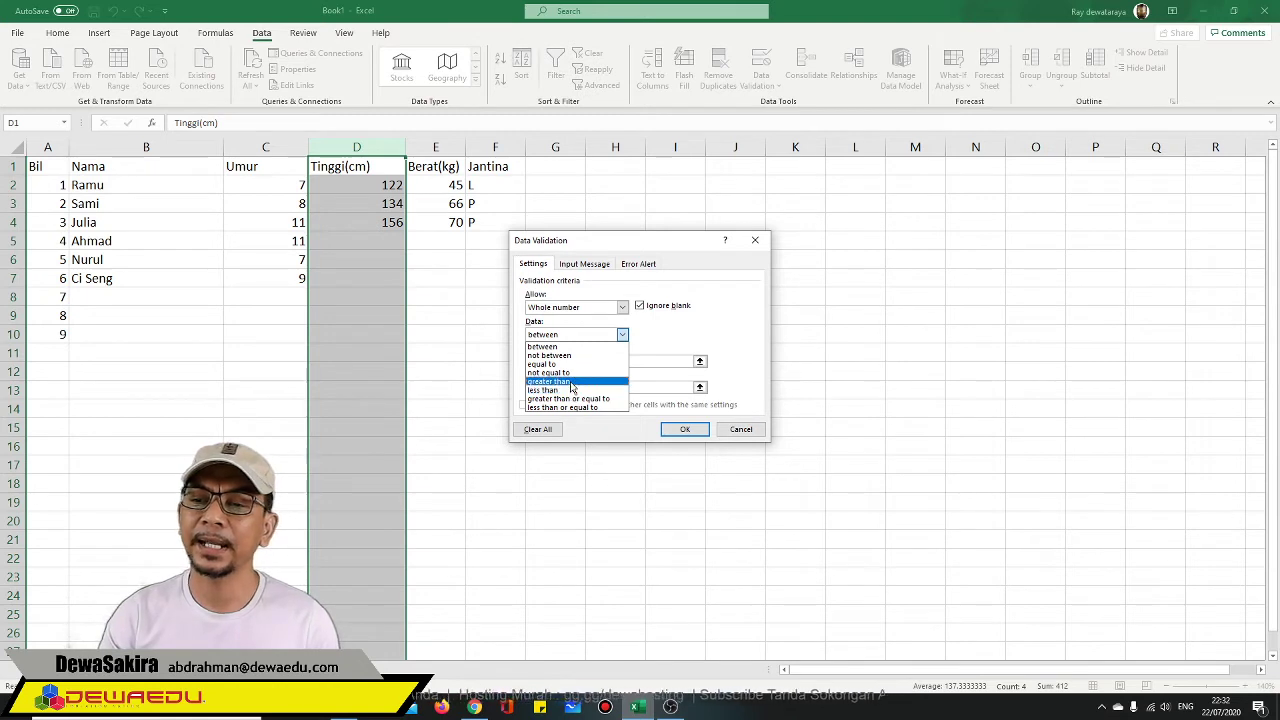
pyautogui.click(571, 383)
pyautogui.click(573, 361)
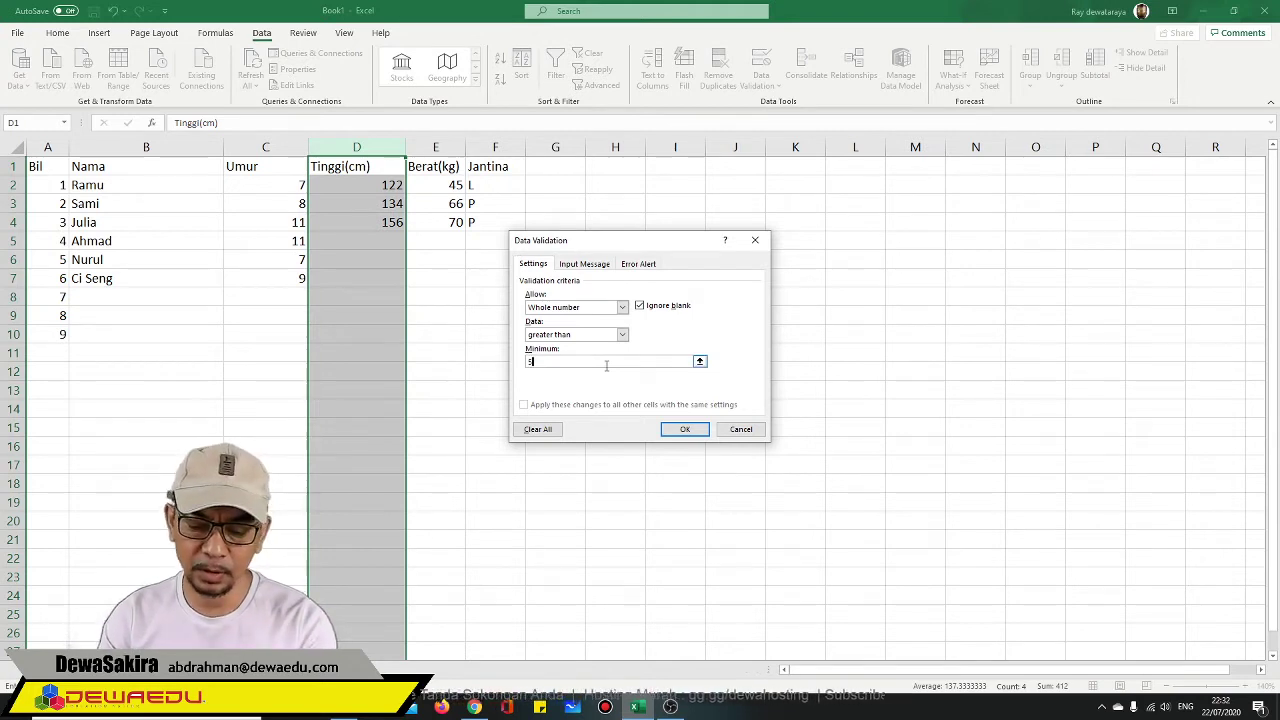
pyautogui.click(681, 431)
# - Test the height rule by entering 45 in D5, and cancel the entry
pyautogui.click(363, 245)
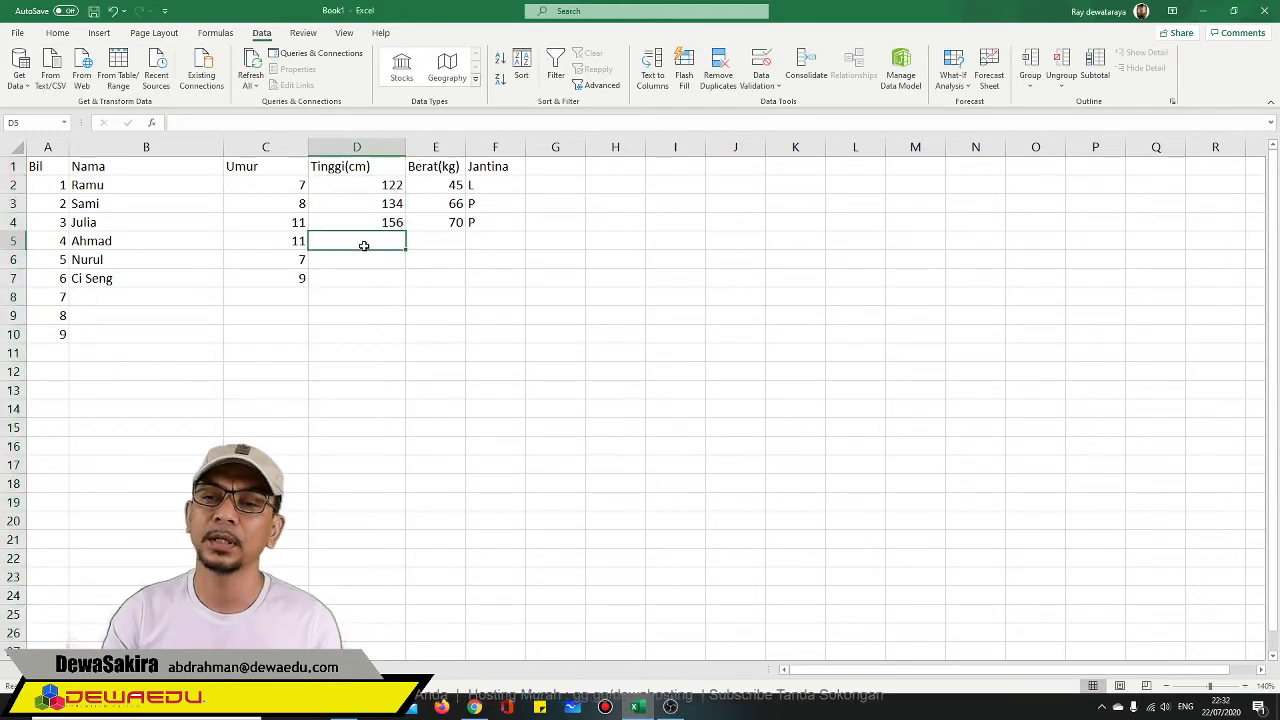
pyautogui.write('45')
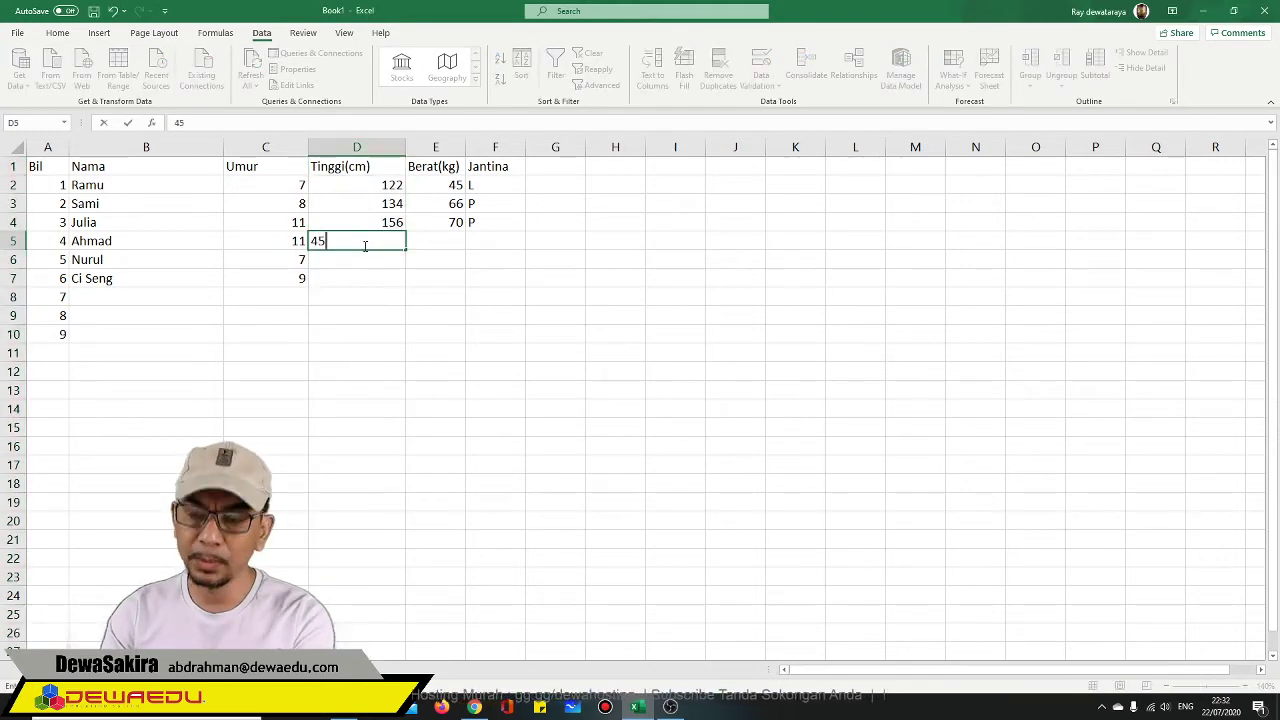
pyautogui.press('Return')
pyautogui.click(644, 392)
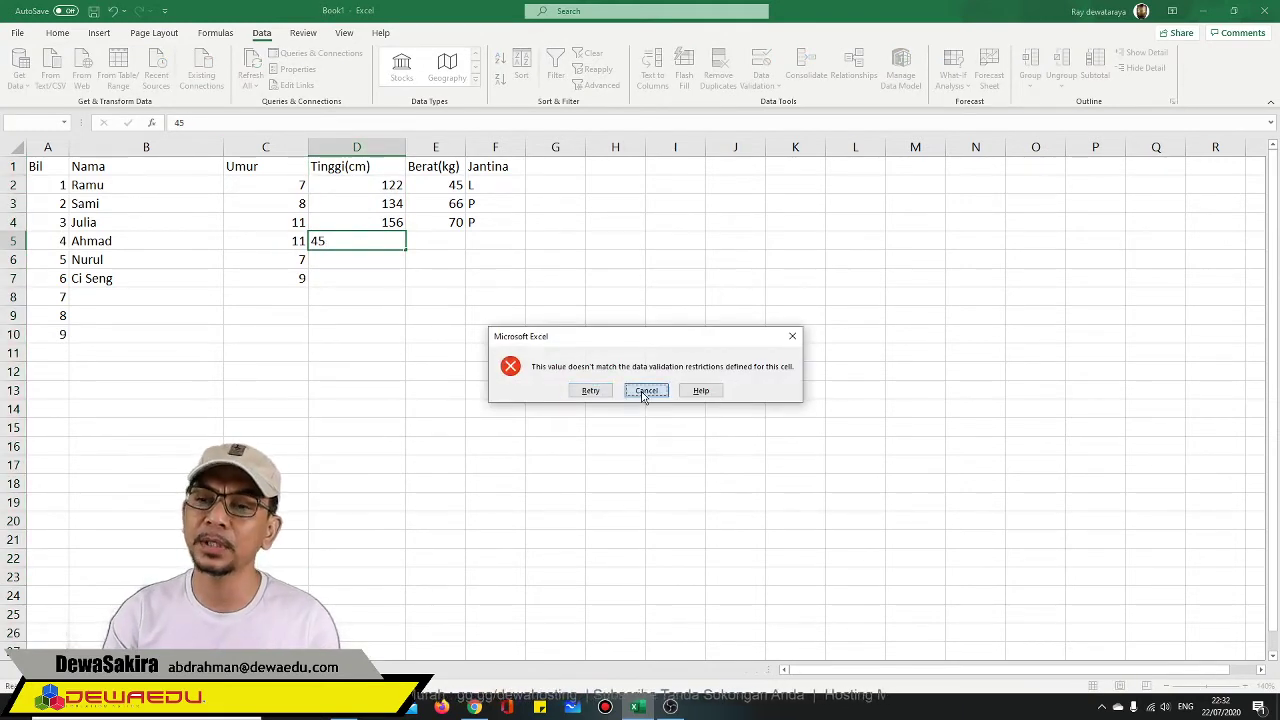
# - Review the validation criteria and error alert settings of the Tinggi(cm) column, and close them without changes
pyautogui.click(374, 147)
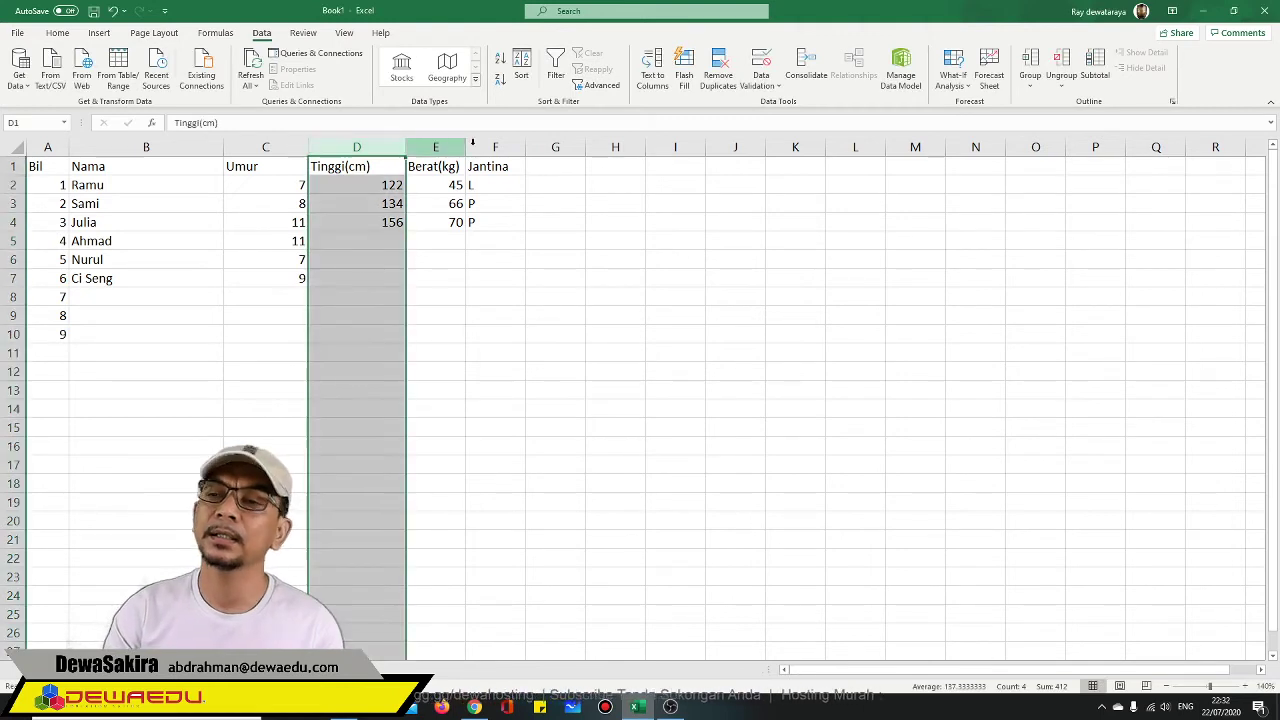
pyautogui.click(762, 80)
pyautogui.click(780, 108)
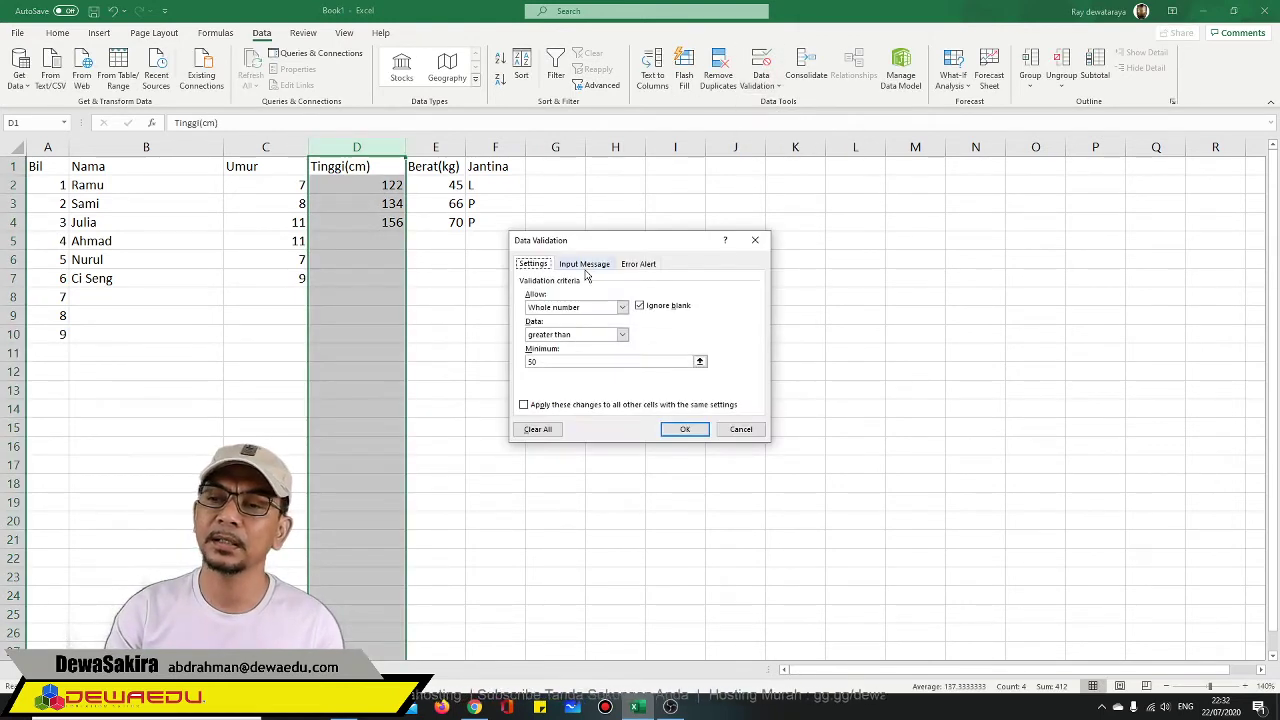
pyautogui.click(638, 263)
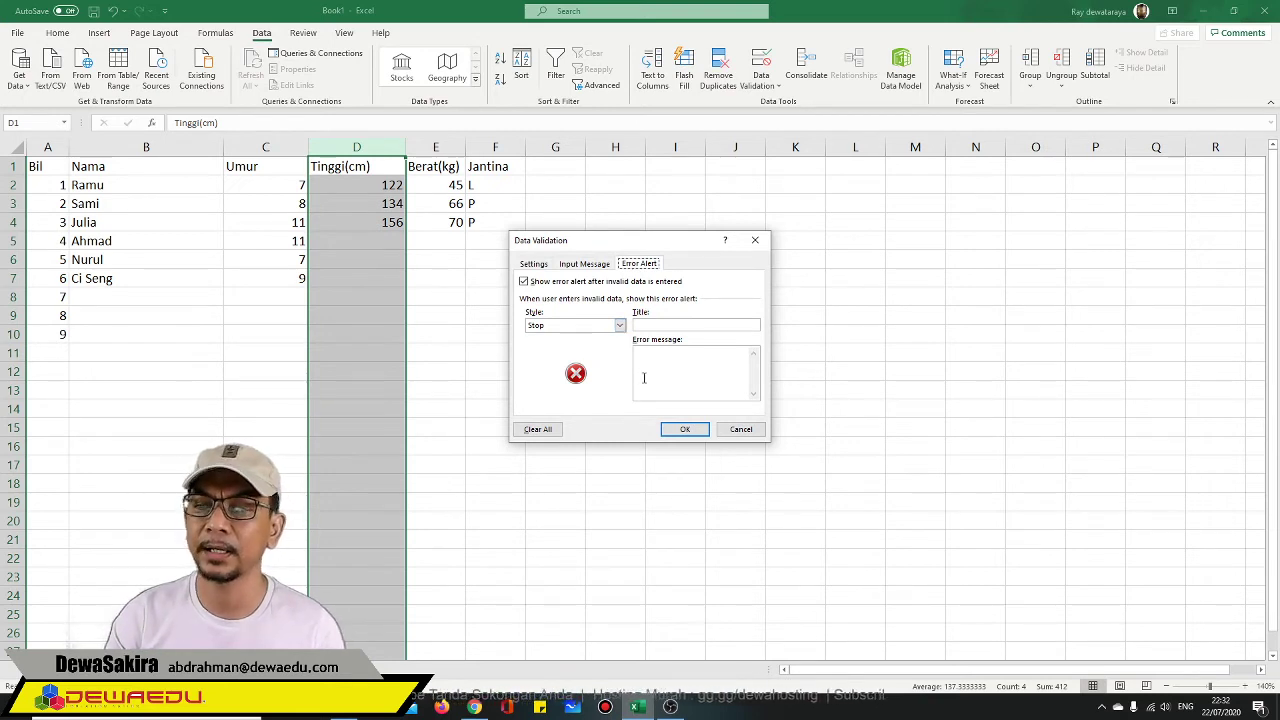
pyautogui.click(739, 430)
# - Try the entries p in F5 and g in F6 of the Jantina column, and clear both cells
pyautogui.click(480, 294)
pyautogui.click(499, 192)
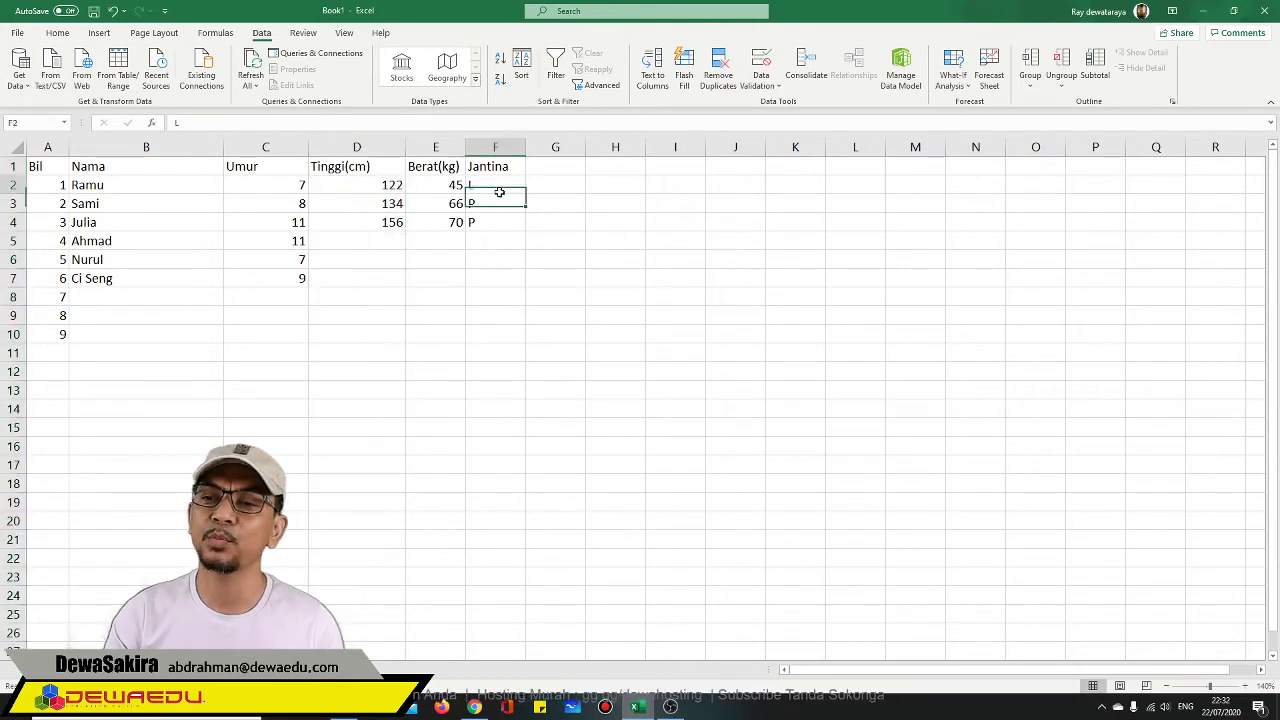
pyautogui.click(500, 205)
pyautogui.click(500, 220)
pyautogui.click(494, 245)
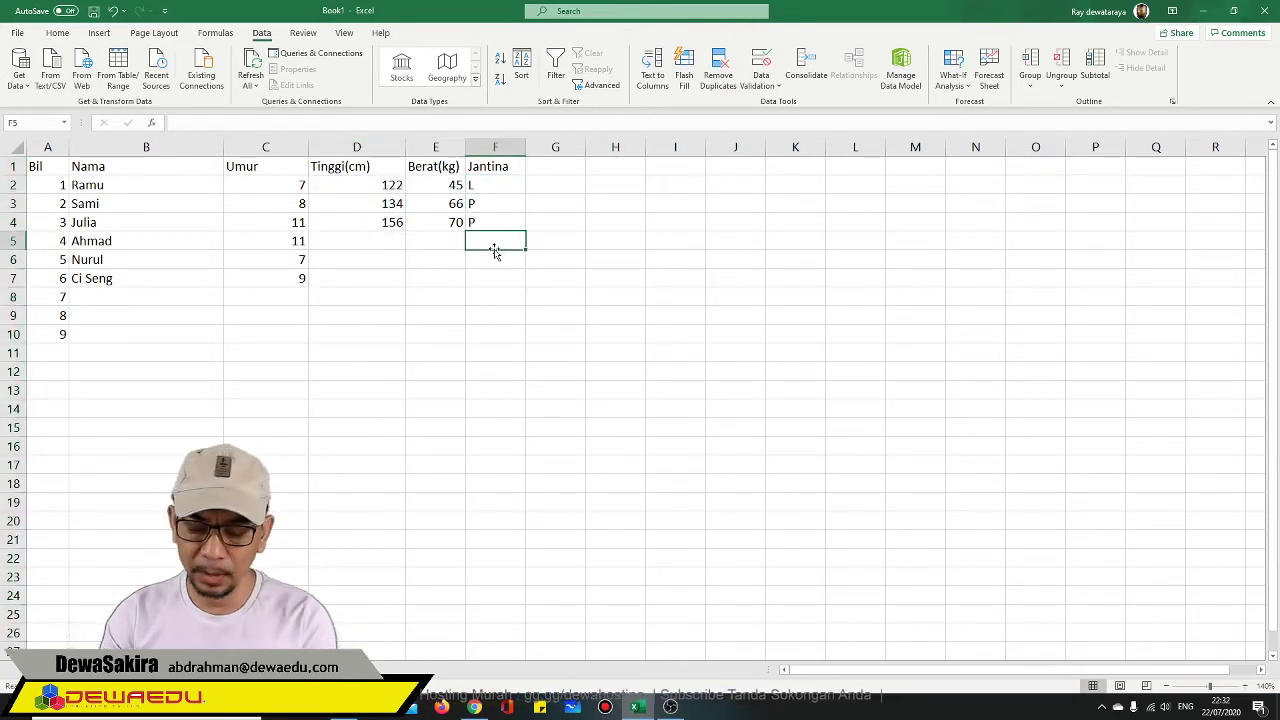
pyautogui.write('p')
pyautogui.press('Return')
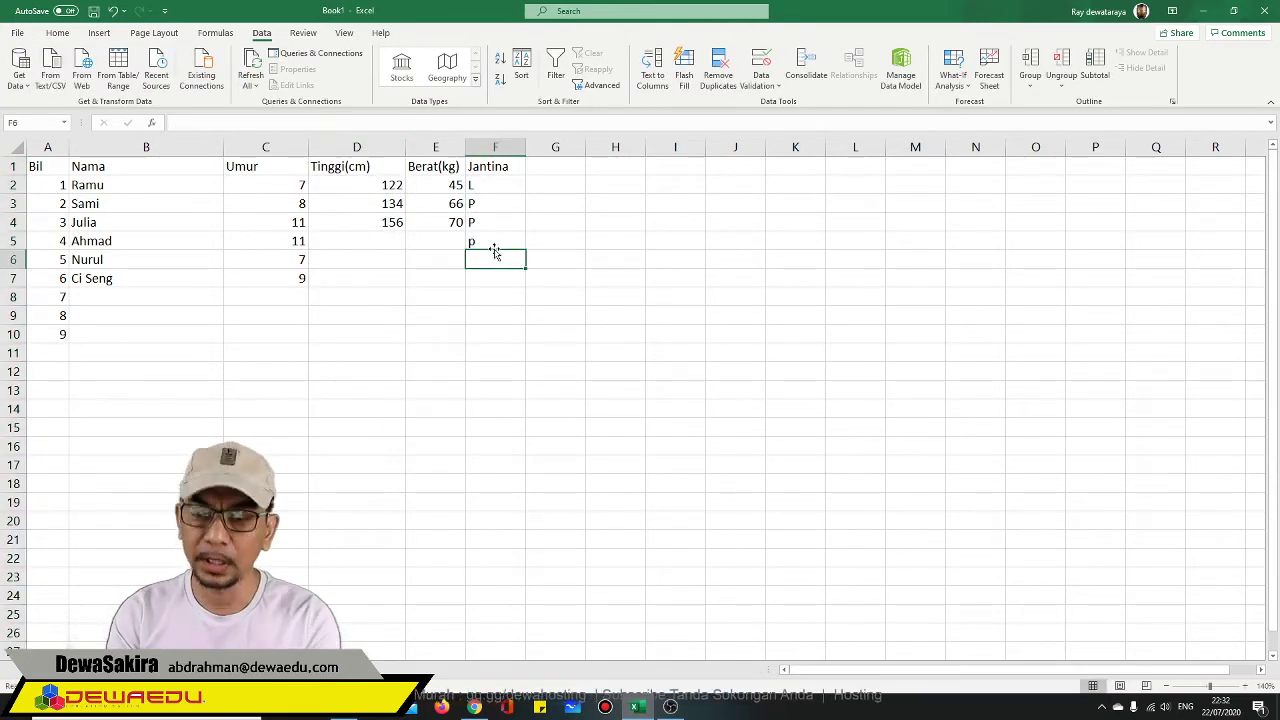
pyautogui.write('g')
pyautogui.press('Return')
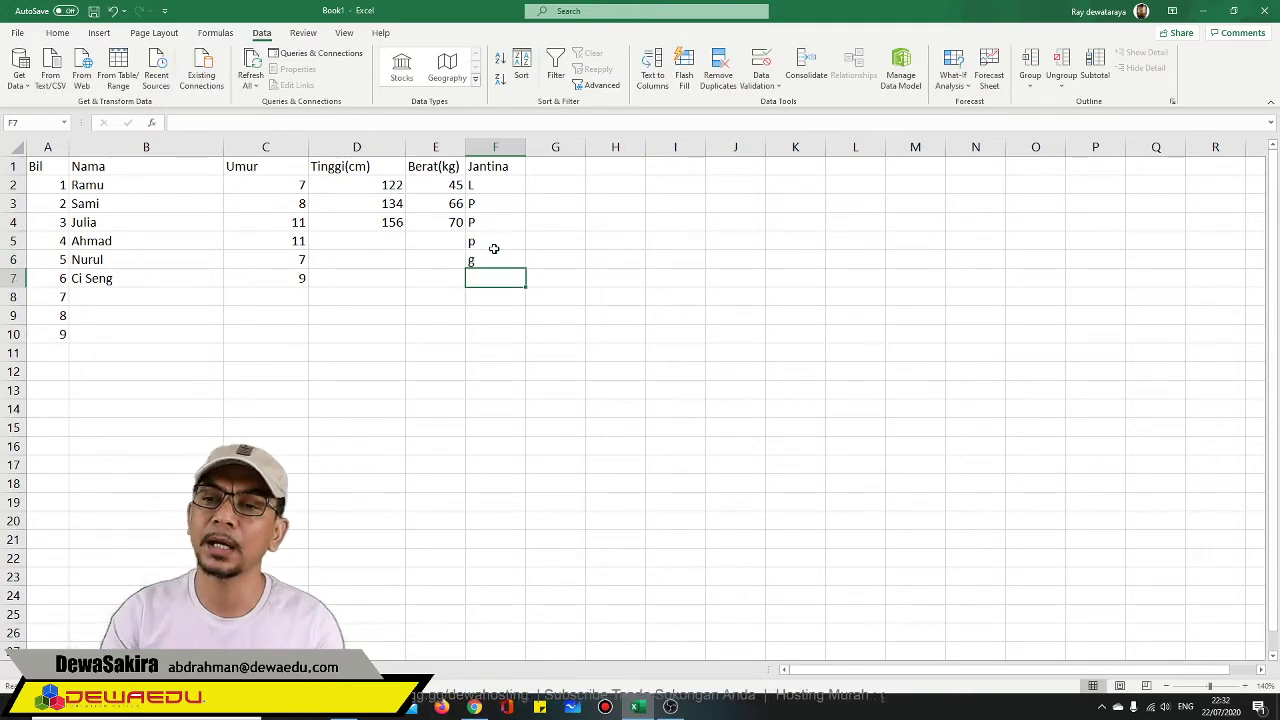
pyautogui.moveTo(494, 248); pyautogui.dragTo(490, 262)
pyautogui.press('Delete')
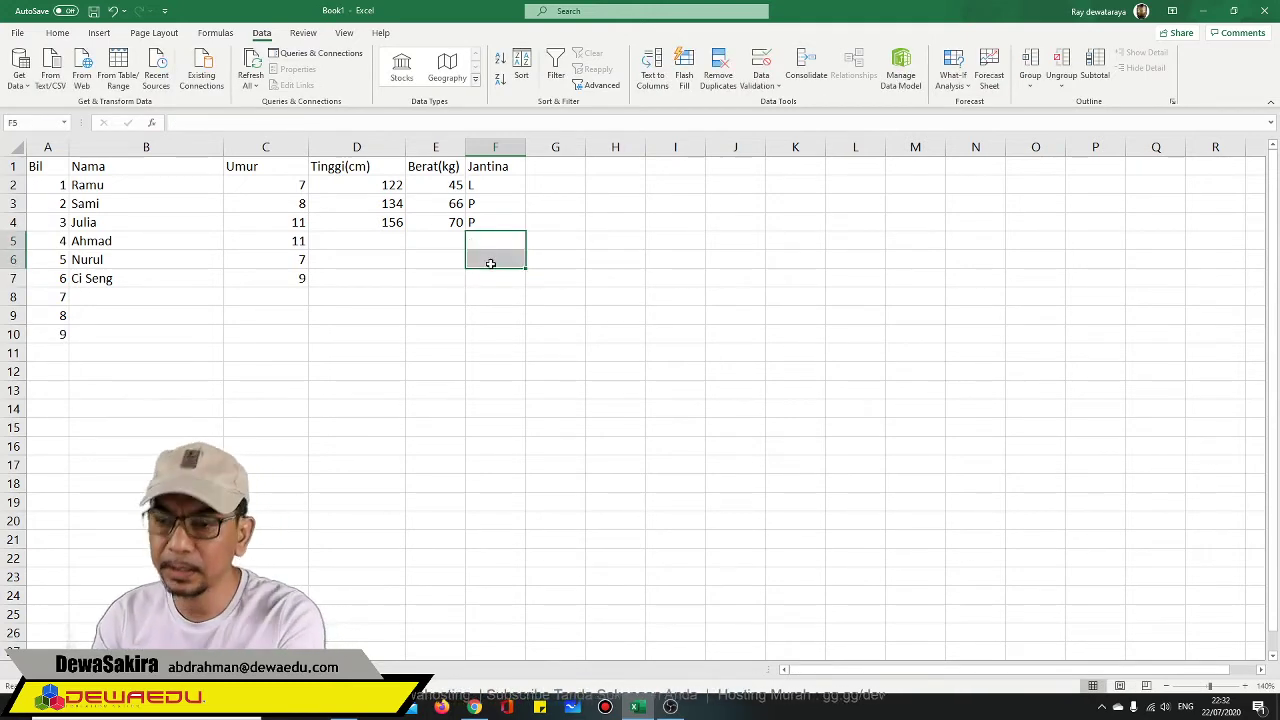
# - Apply list validation to the whole Jantina column with the source entries L, P
pyautogui.click(501, 149)
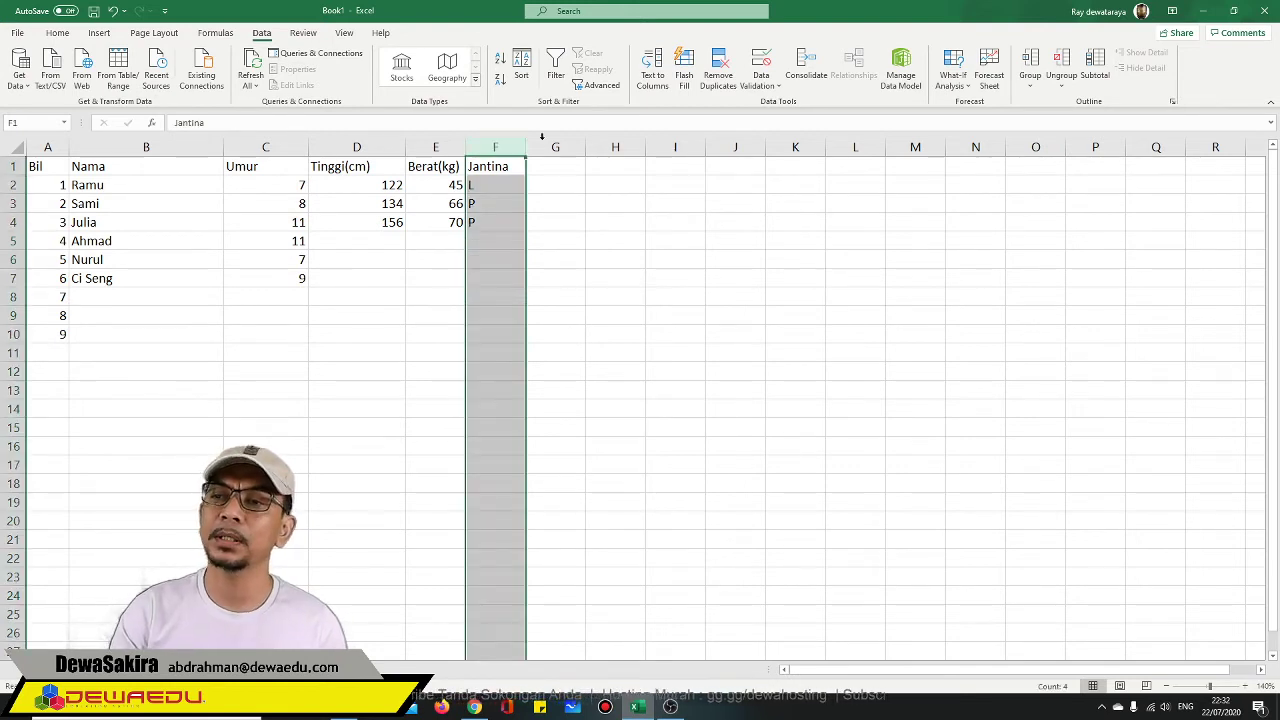
pyautogui.click(776, 88)
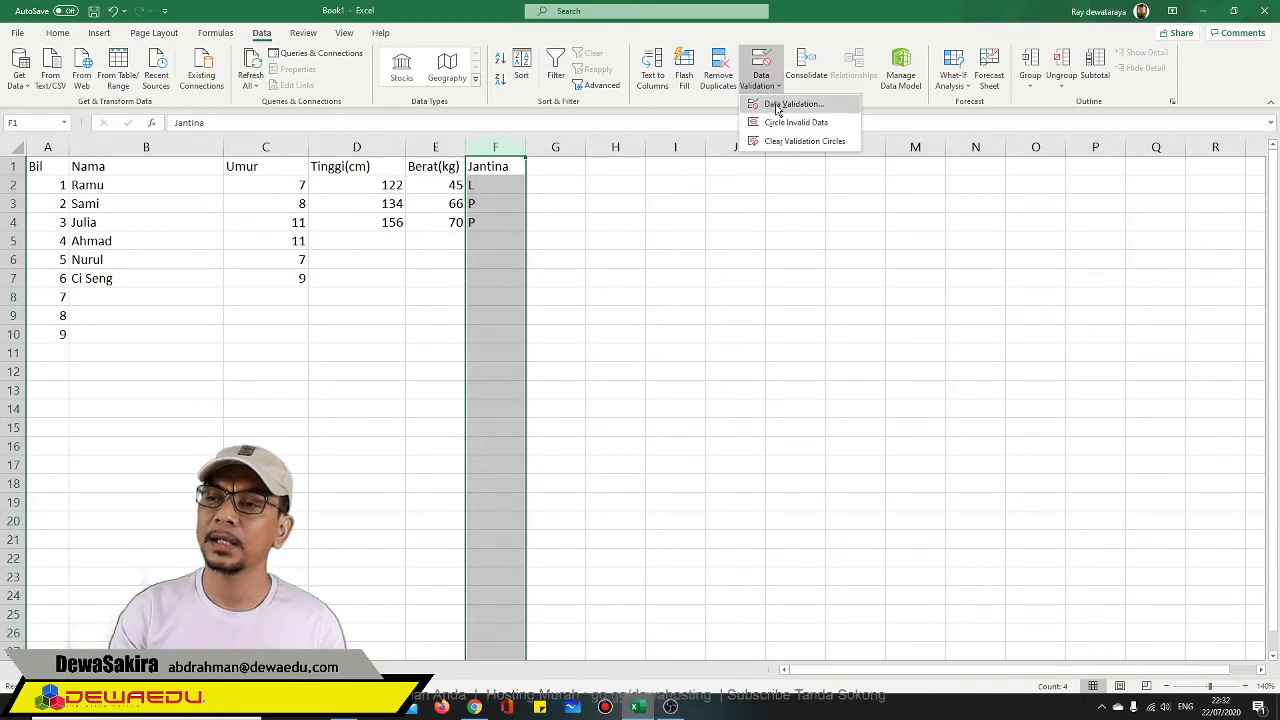
pyautogui.click(776, 106)
pyautogui.click(535, 264)
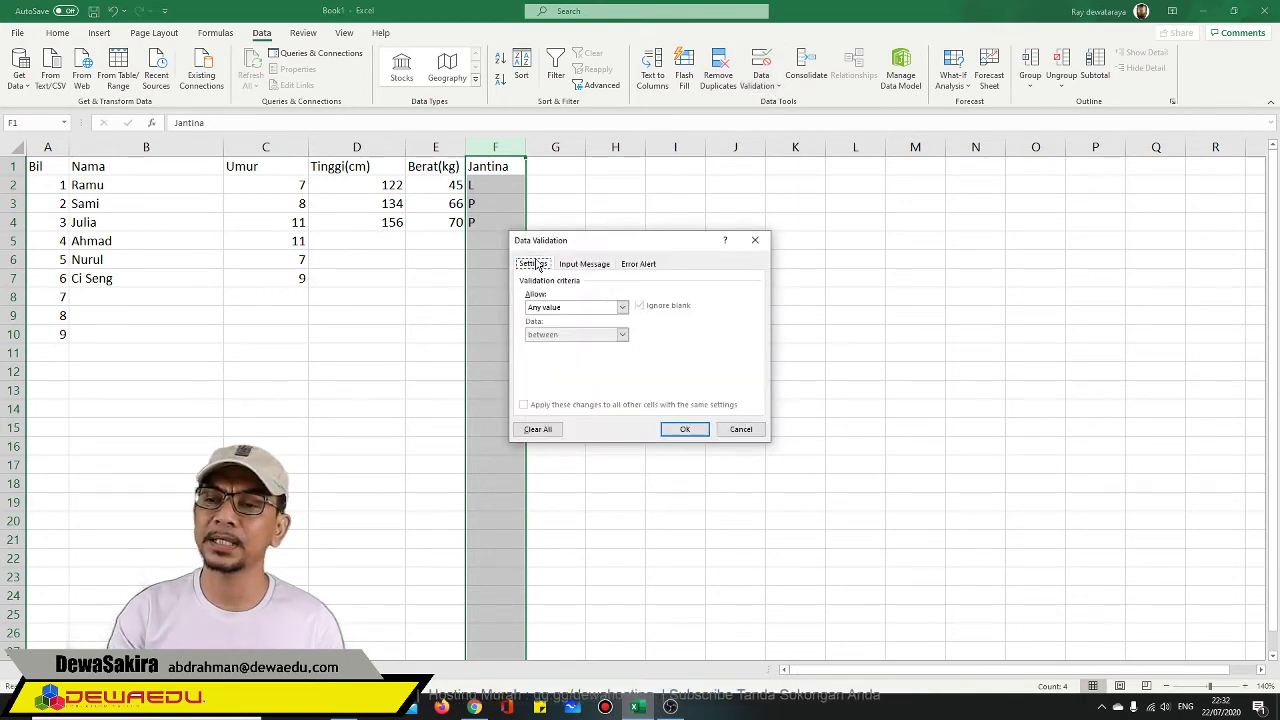
pyautogui.click(620, 307)
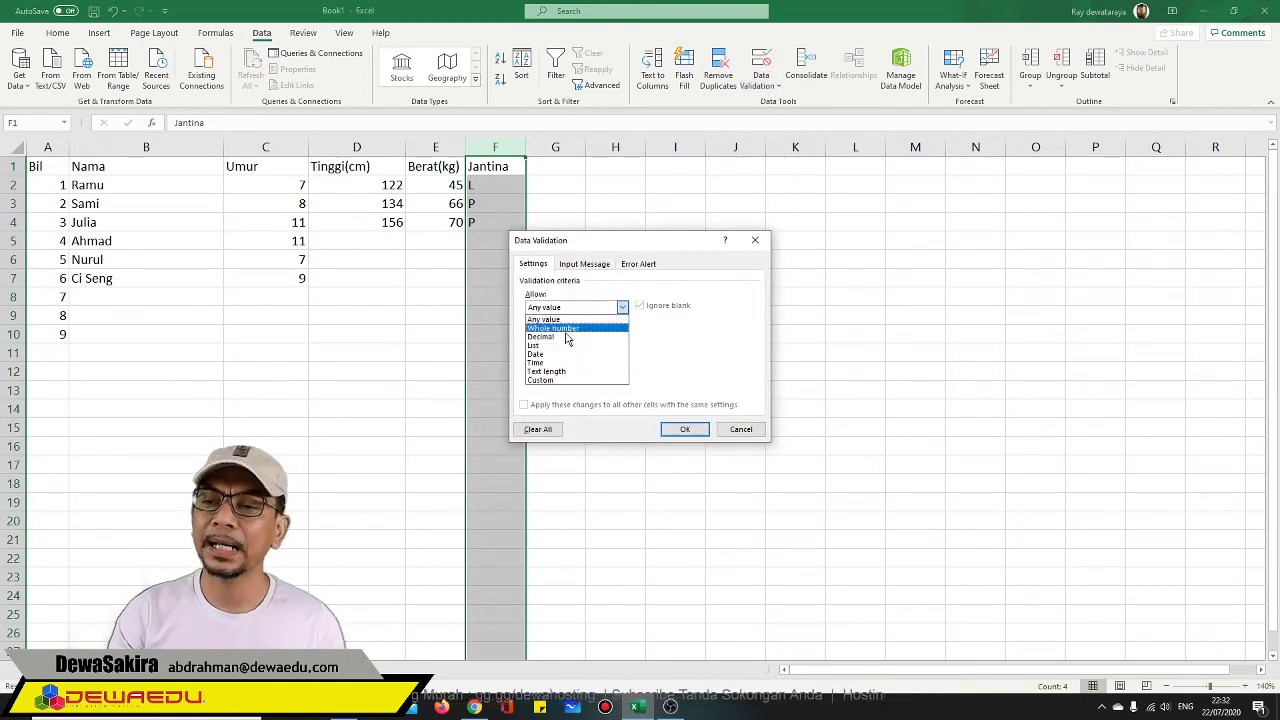
pyautogui.click(556, 345)
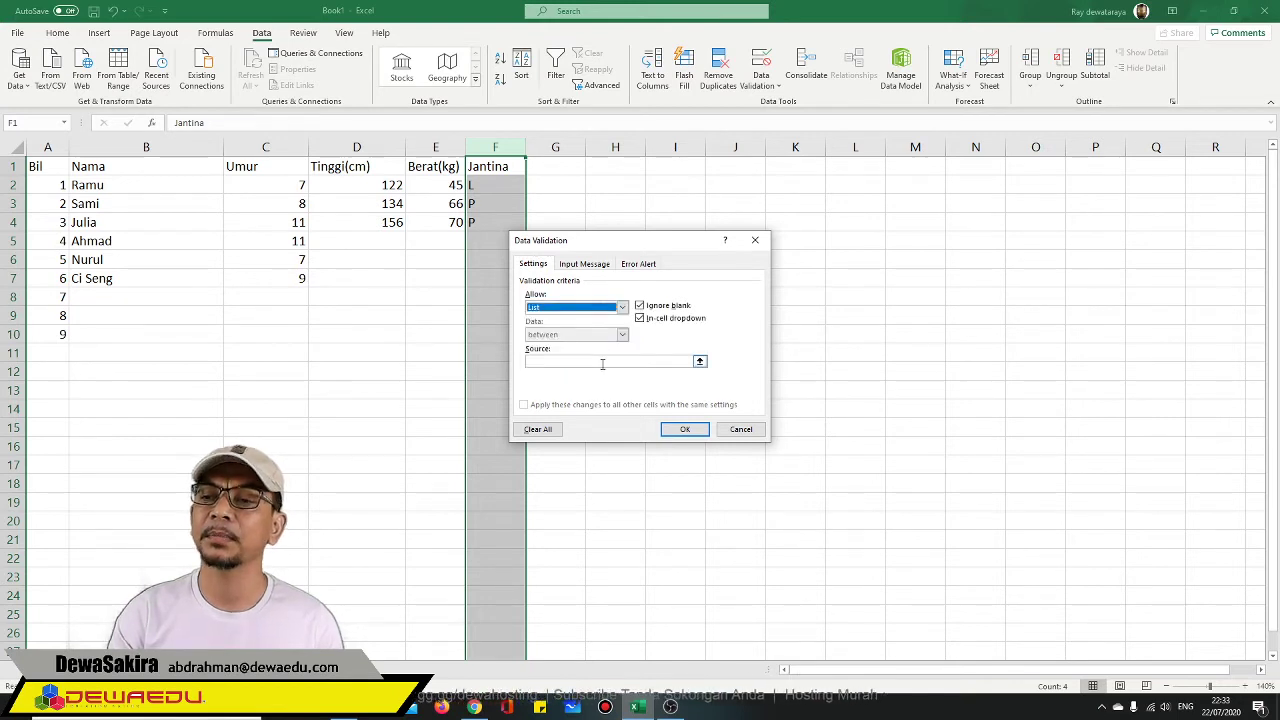
pyautogui.click(595, 362)
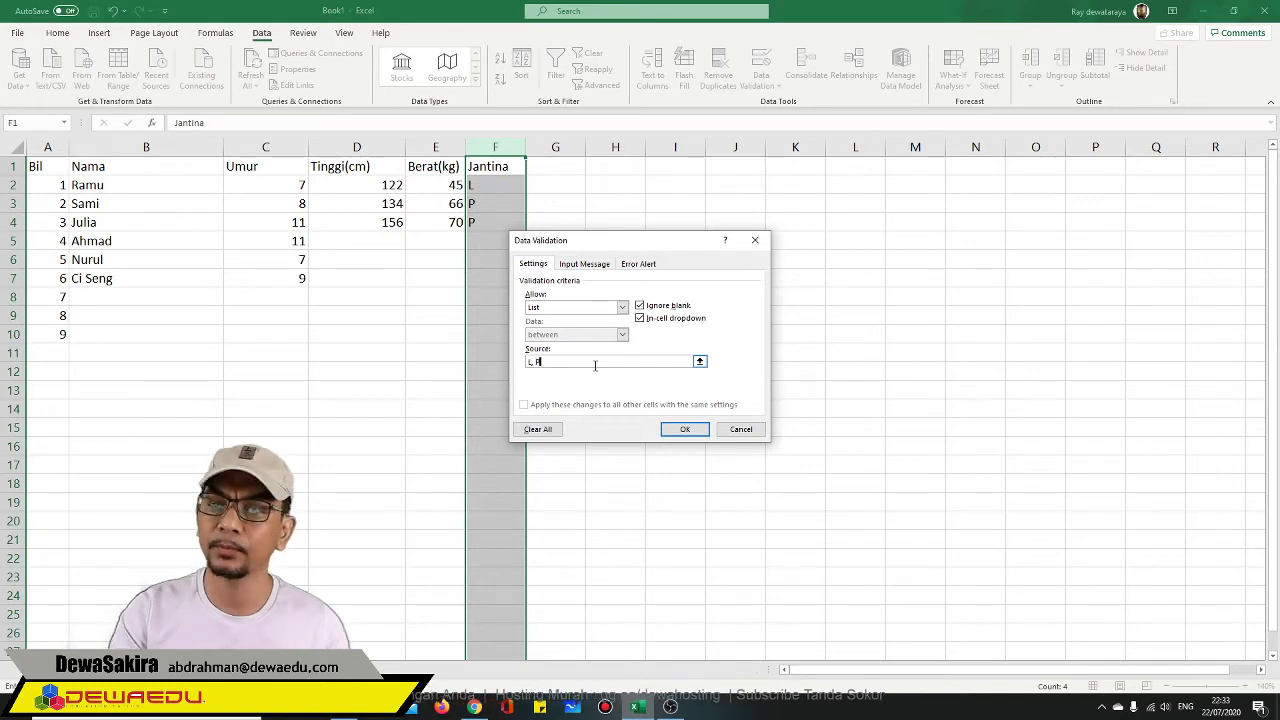
pyautogui.click(676, 432)
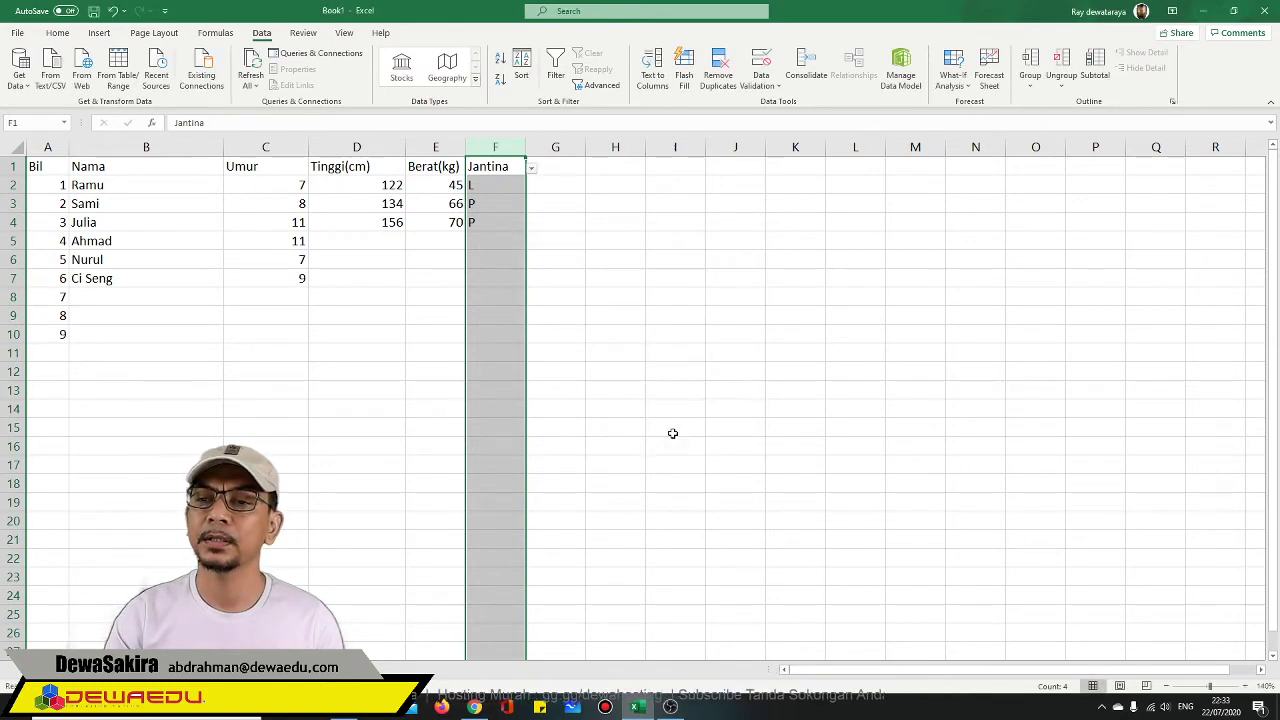
# - Check the cells down the Jantina column, from F2 to F17, for the in-cell drop-down list
pyautogui.click(544, 266)
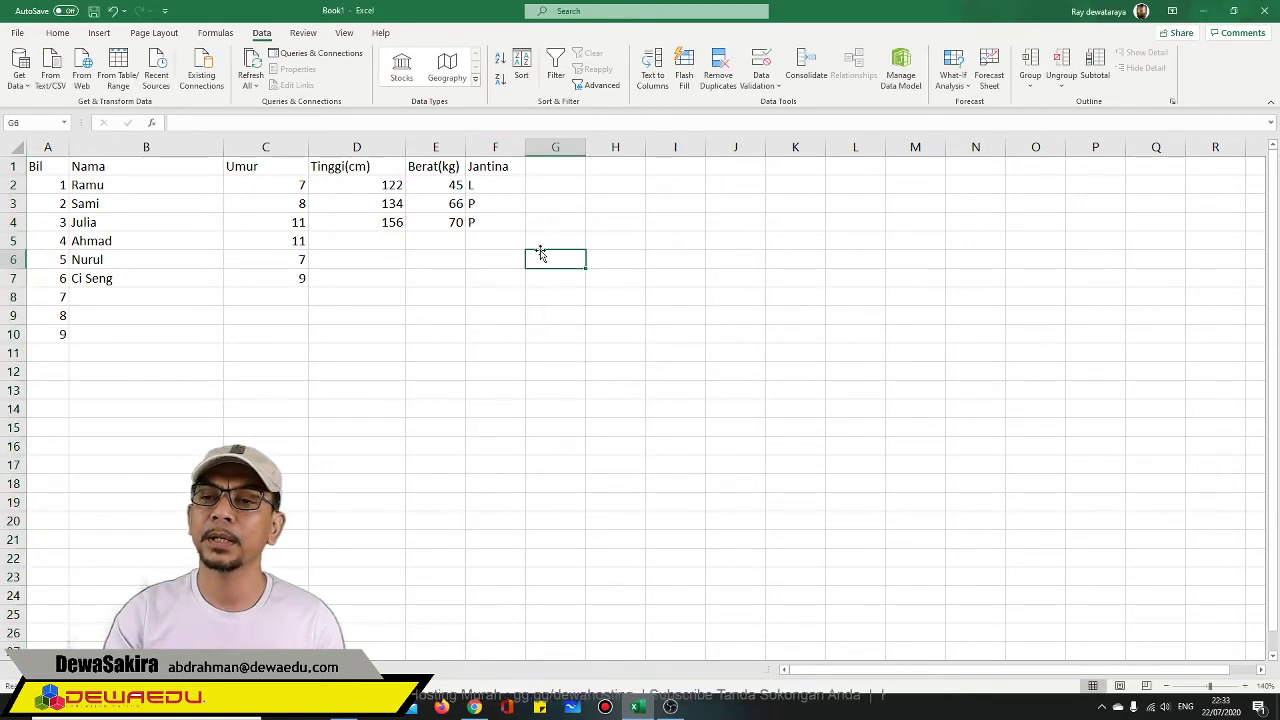
pyautogui.click(510, 194)
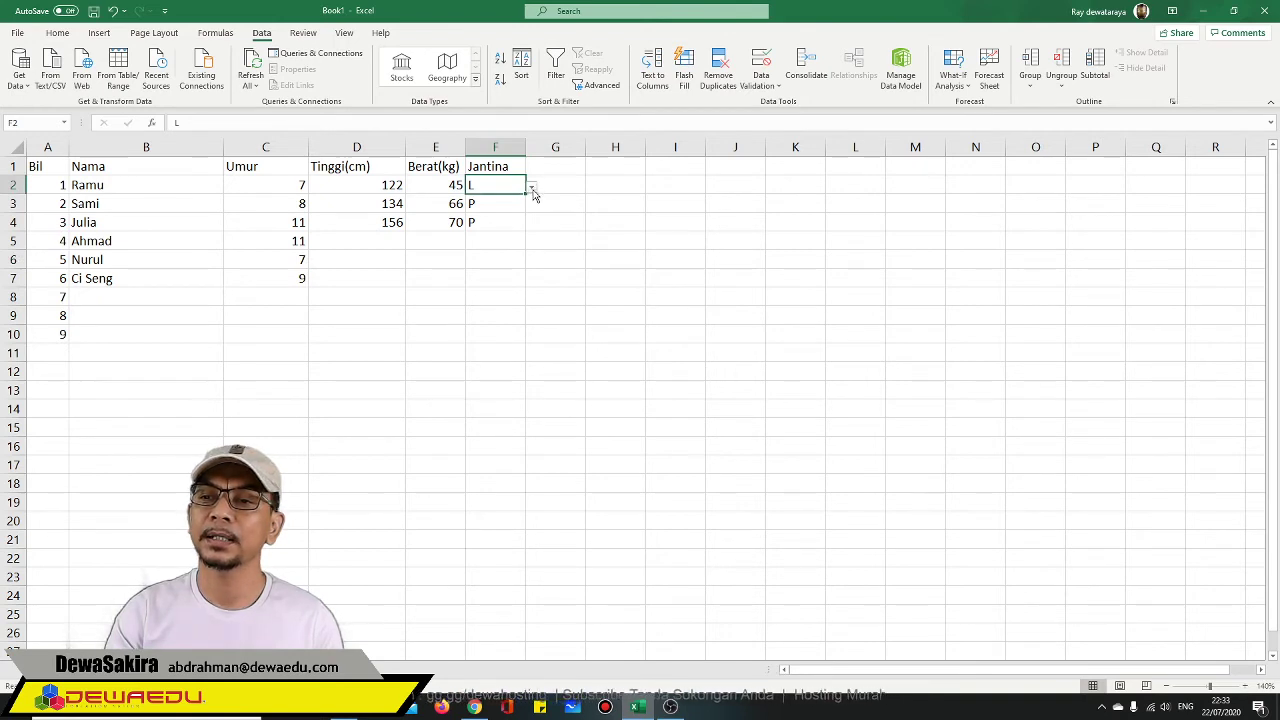
pyautogui.press('Down')
pyautogui.press('Down')
pyautogui.press('Down')
pyautogui.press('Down')
pyautogui.press('Down')
pyautogui.press('Down')
pyautogui.press('Down')
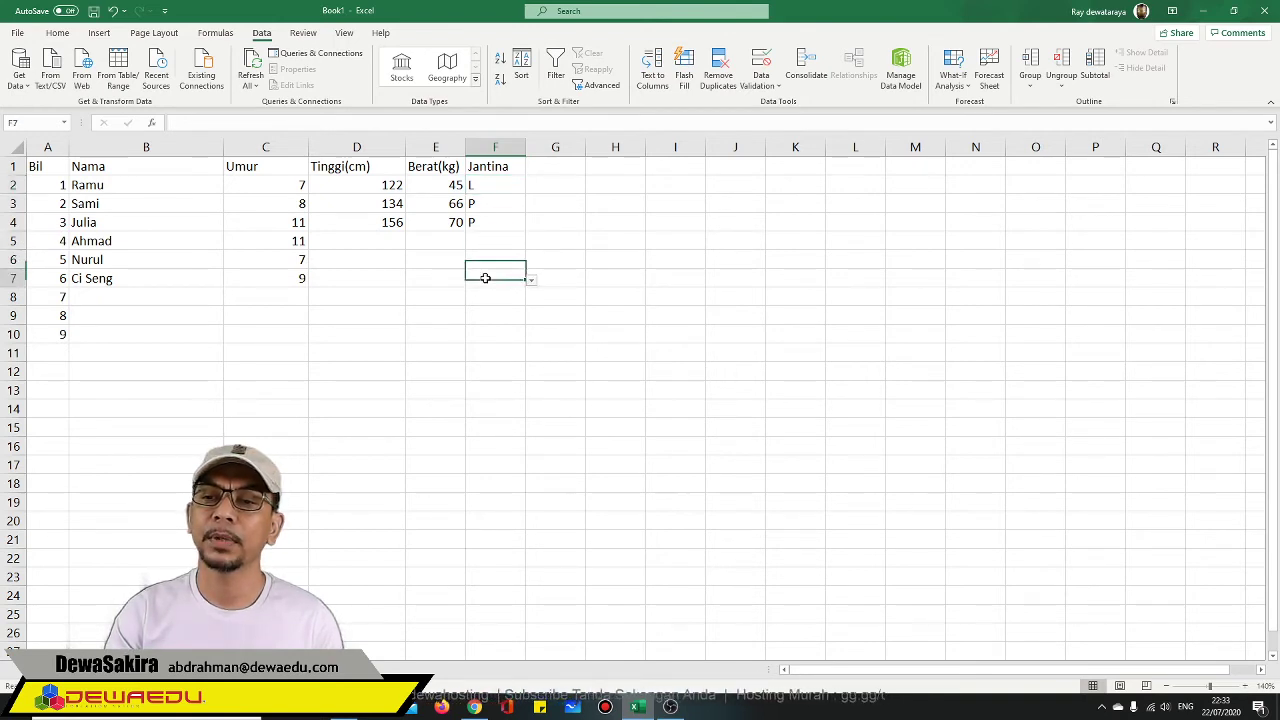
pyautogui.press('Down')
pyautogui.press('Down')
pyautogui.press('Down')
pyautogui.press('Down')
pyautogui.press('Down')
pyautogui.press('Down')
pyautogui.press('Down')
pyautogui.press('Down')
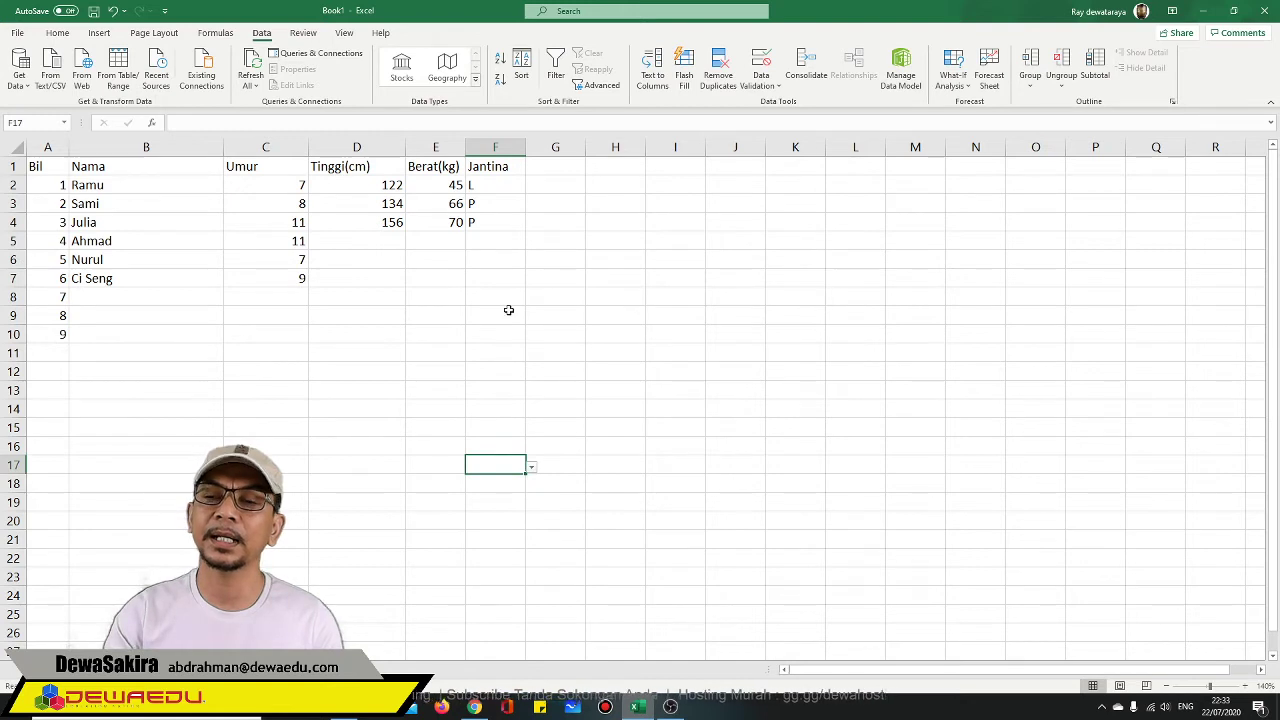
# - Fill the Jantina cells from their drop-down lists: L in F5, P in F6 and L in F7
pyautogui.click(507, 243)
pyautogui.click(531, 244)
pyautogui.click(497, 259)
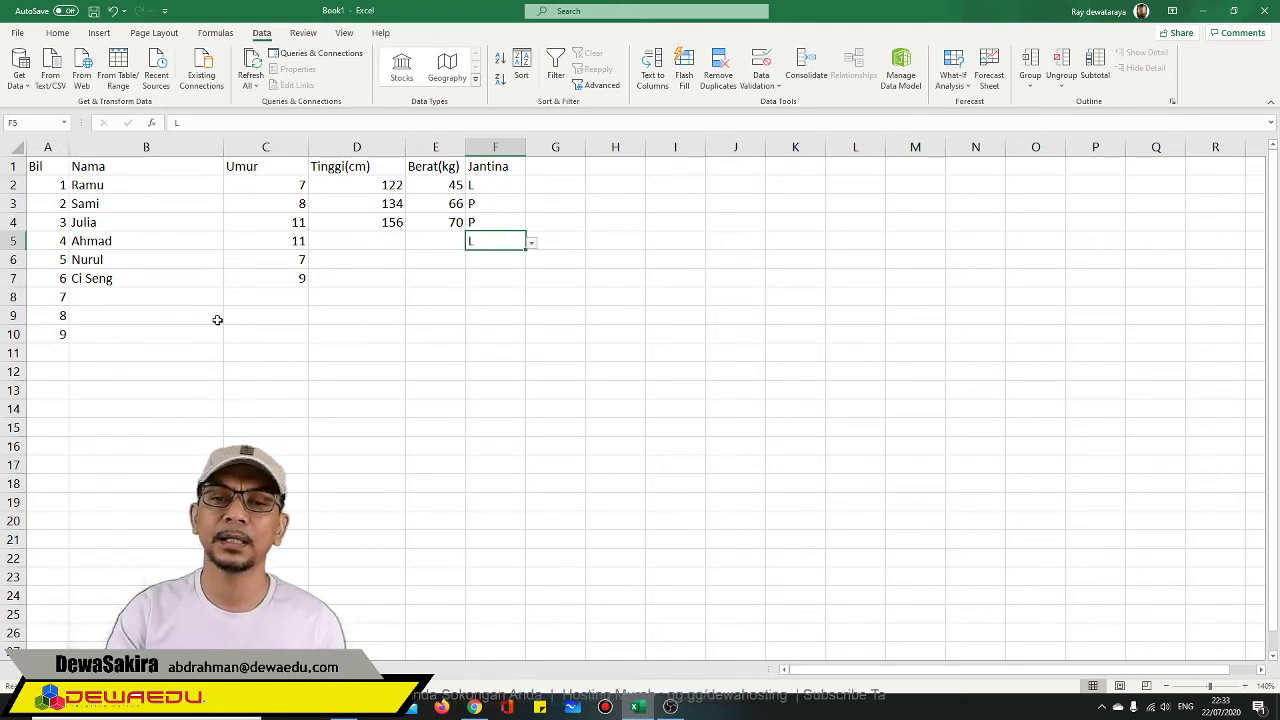
pyautogui.click(491, 260)
pyautogui.click(531, 261)
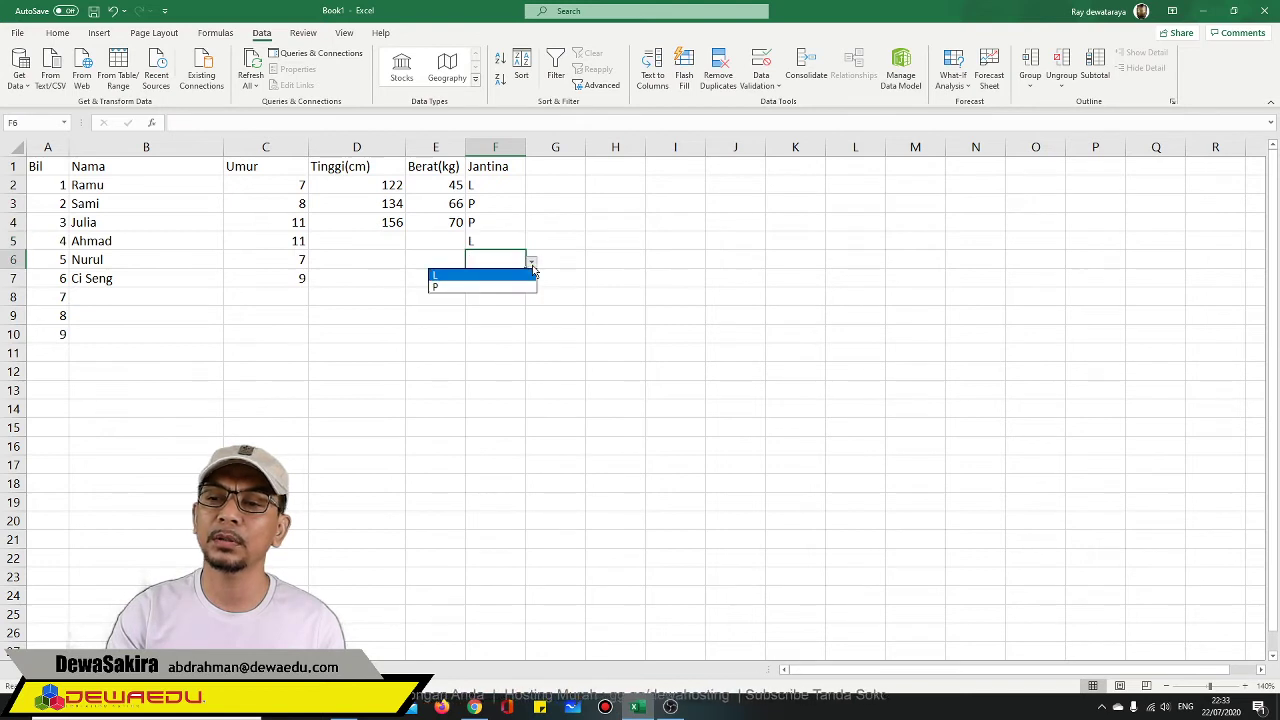
pyautogui.click(489, 288)
pyautogui.click(500, 282)
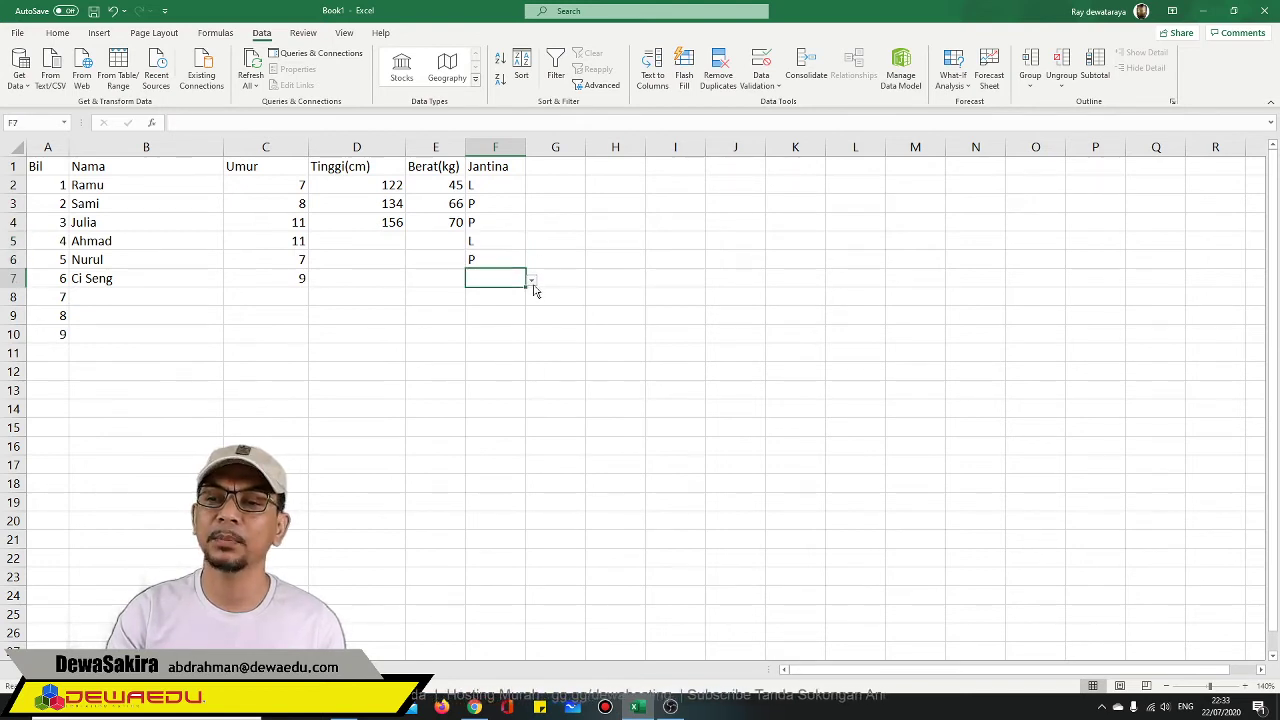
pyautogui.click(531, 280)
pyautogui.click(499, 294)
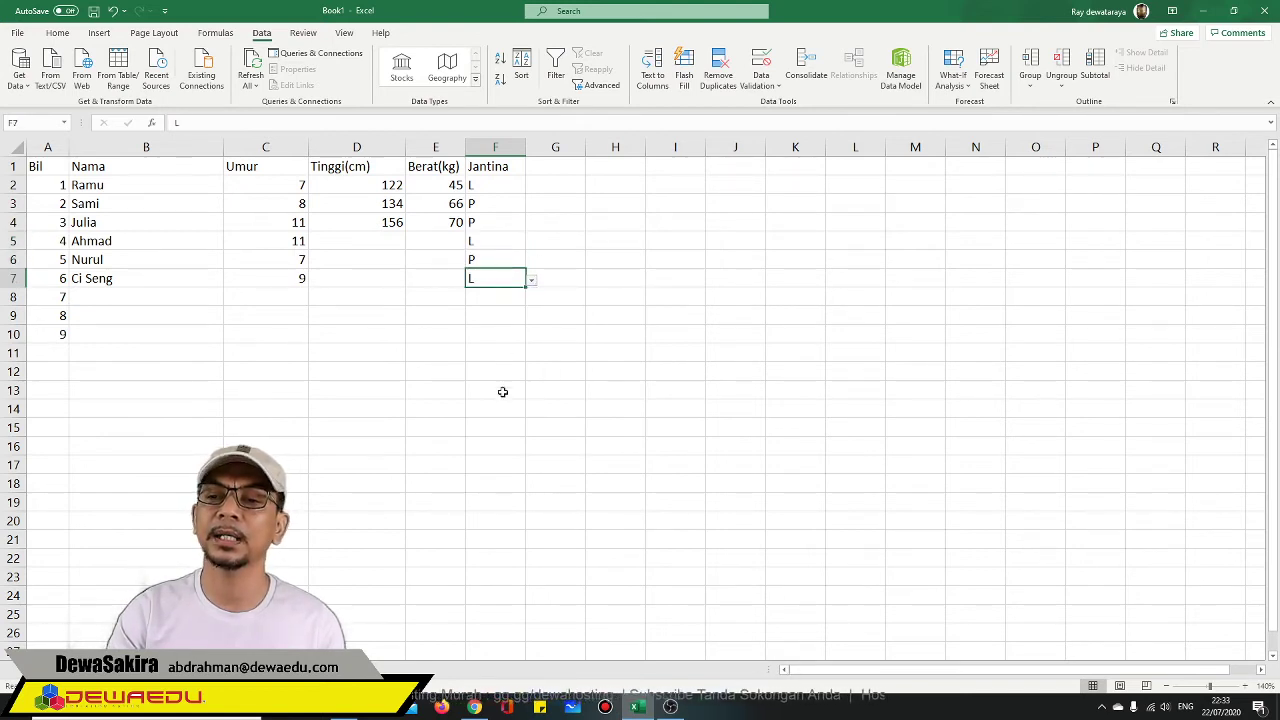
# - Choose L from the drop-down list in F22, and check the empty Jantina cells above it for the same list
pyautogui.click(495, 560)
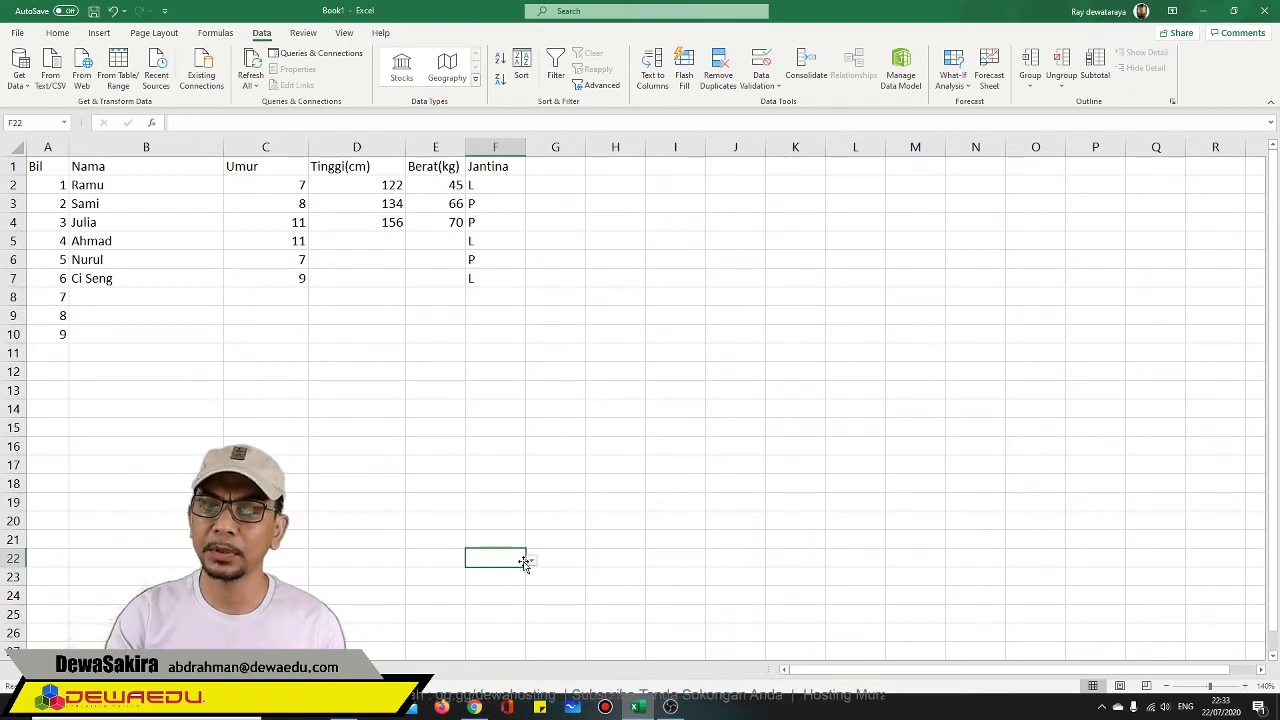
pyautogui.click(531, 562)
pyautogui.click(492, 576)
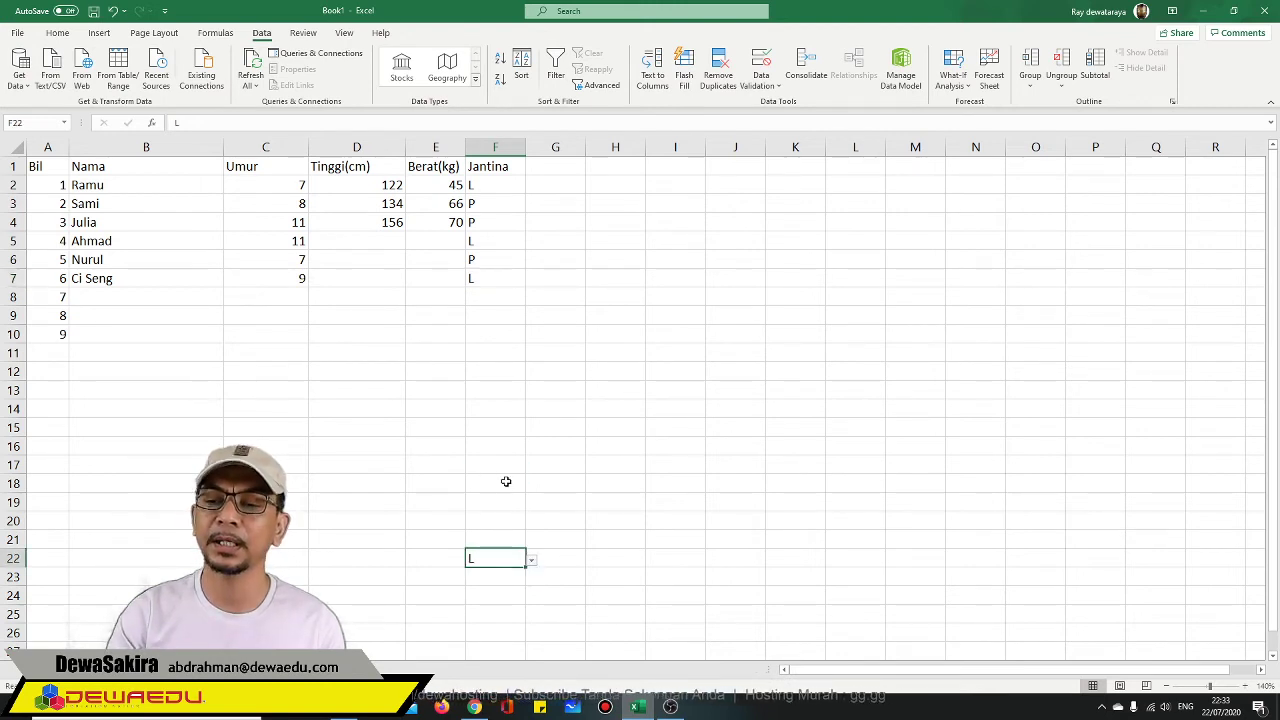
pyautogui.click(504, 482)
pyautogui.click(505, 427)
pyautogui.click(500, 355)
pyautogui.click(492, 316)
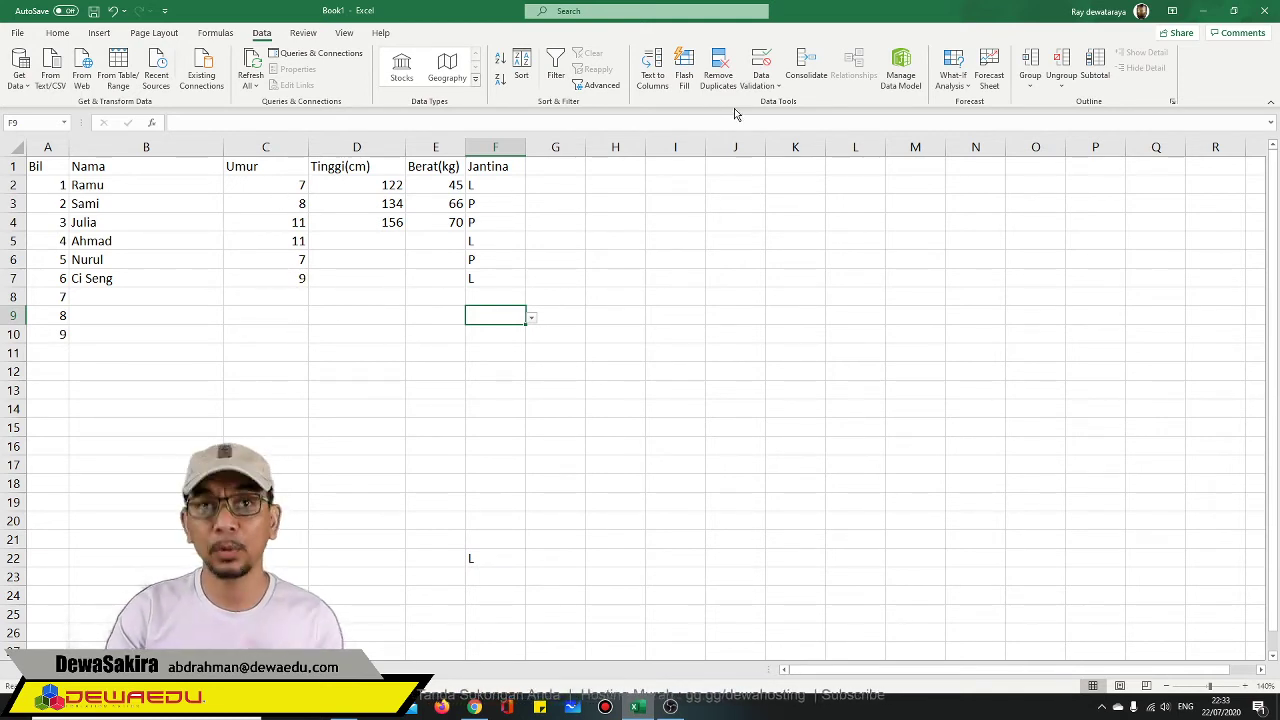
# - Review the allowed data types and the Stop, Warning and Information error alert styles for F9, and close the validation settings without changes
pyautogui.click(778, 87)
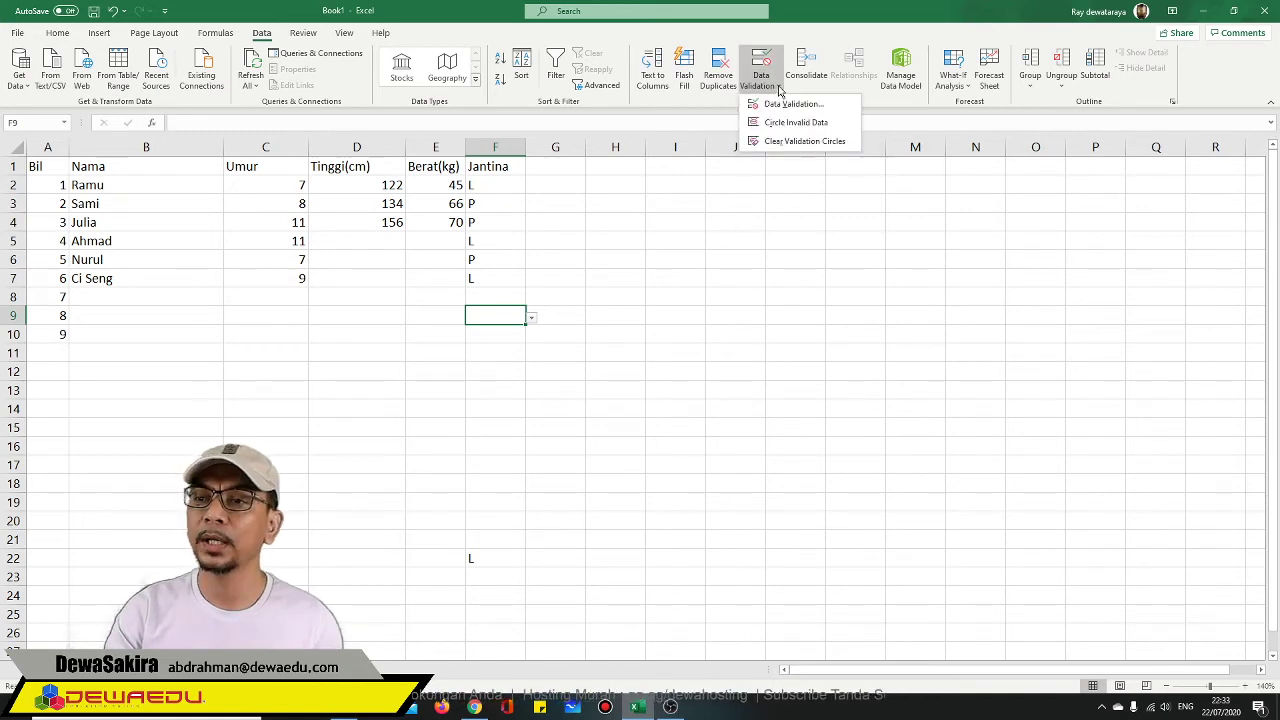
pyautogui.click(772, 104)
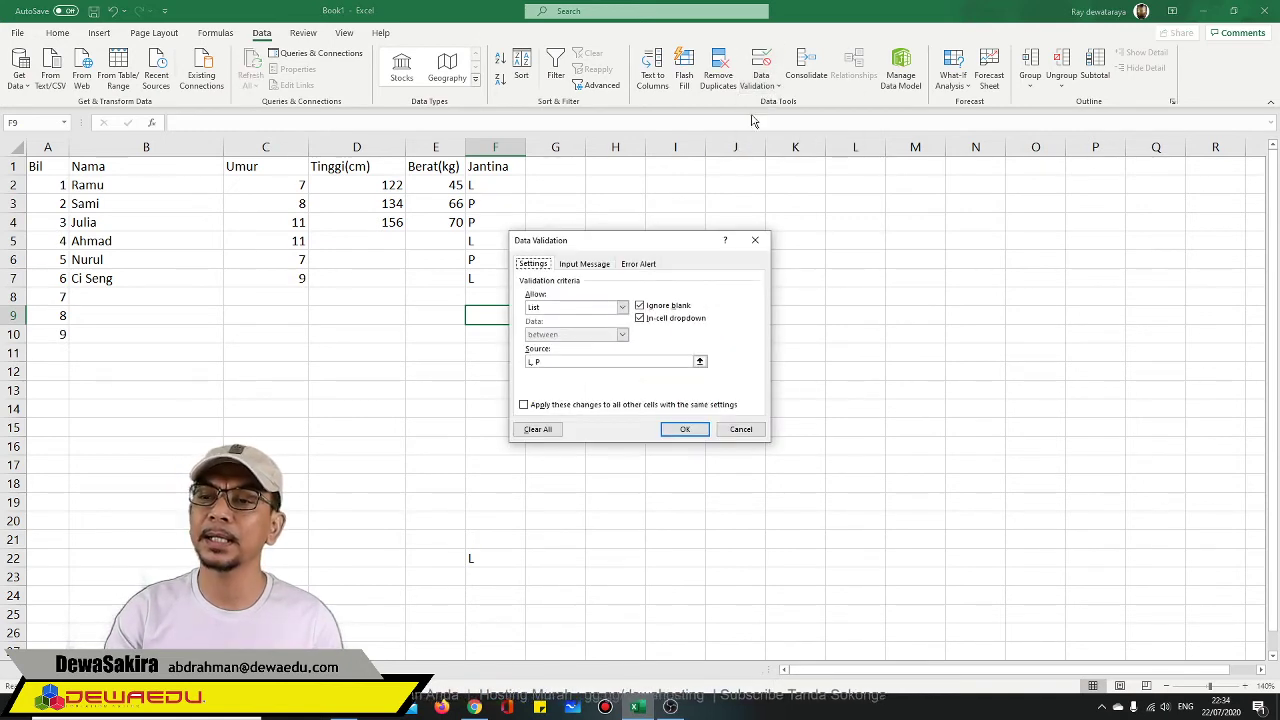
pyautogui.click(585, 311)
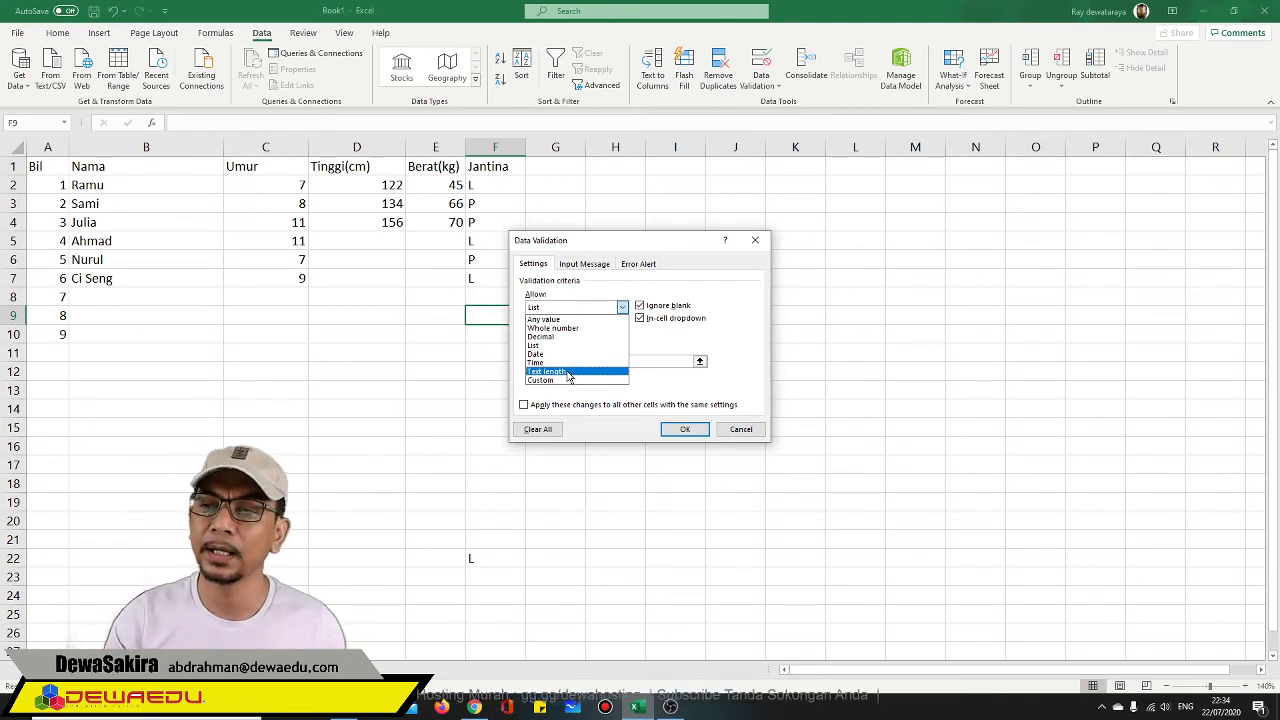
pyautogui.click(638, 264)
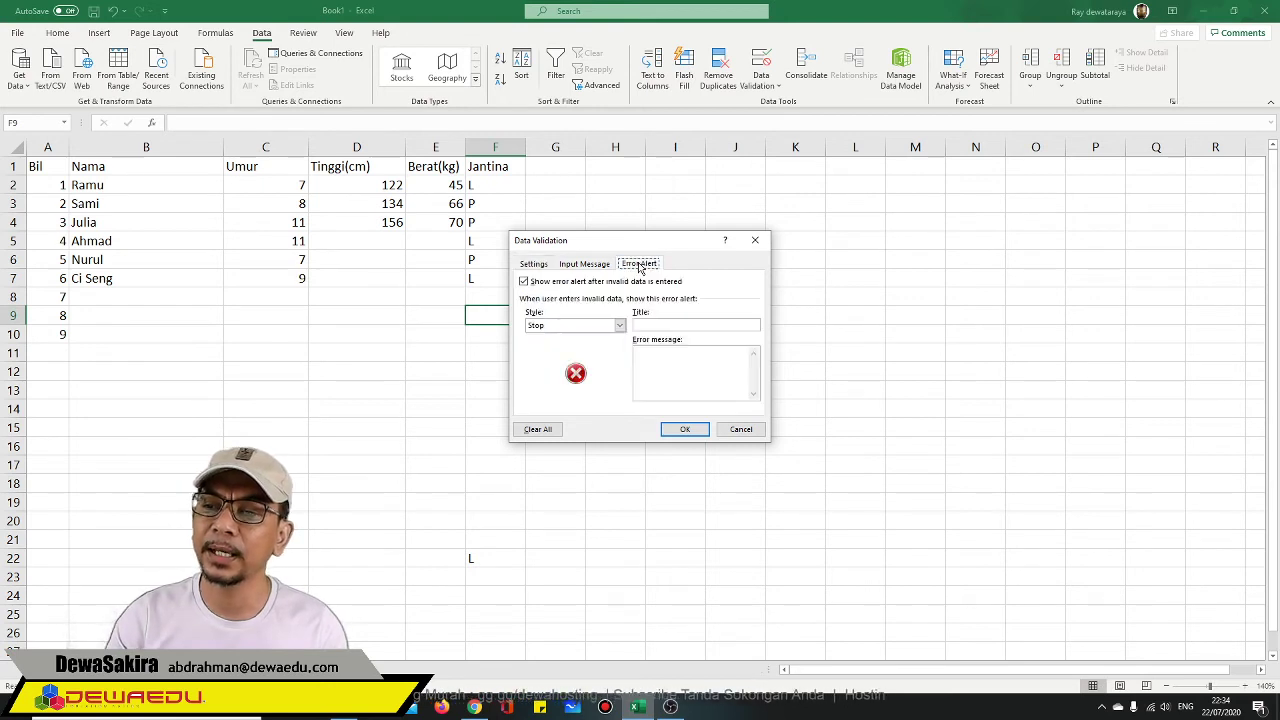
pyautogui.click(600, 326)
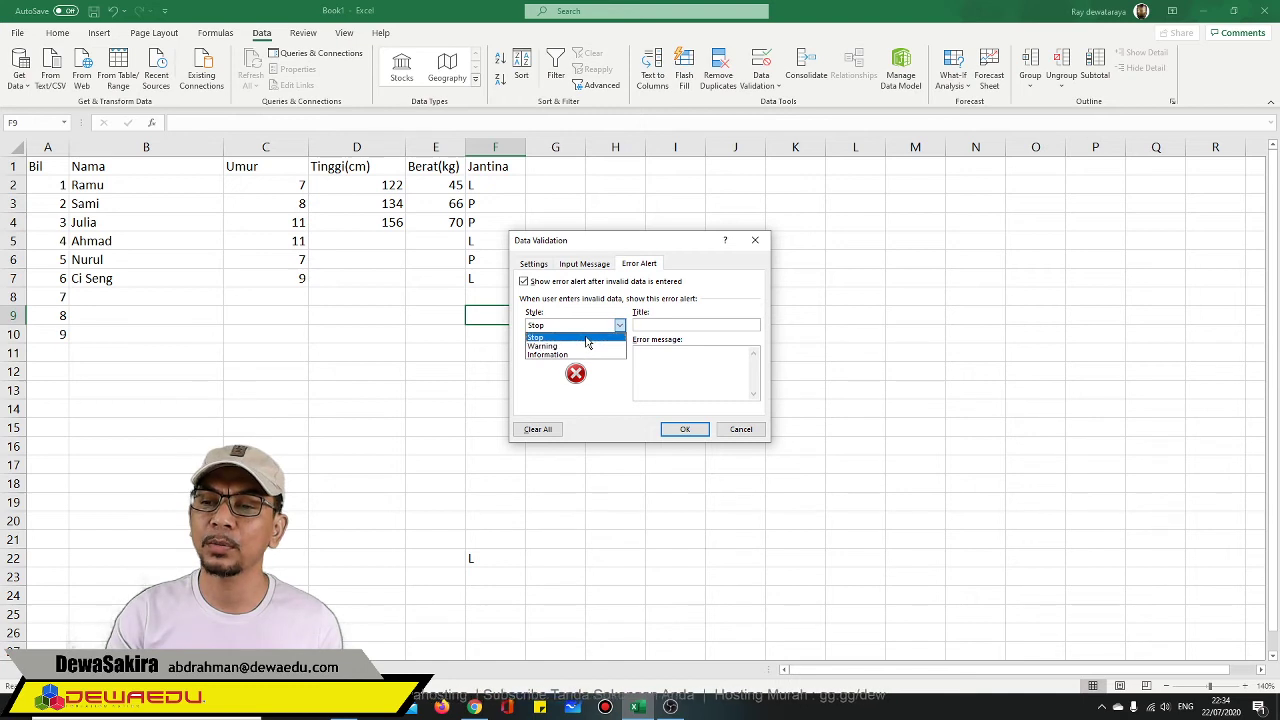
pyautogui.click(587, 337)
pyautogui.click(587, 328)
pyautogui.click(588, 341)
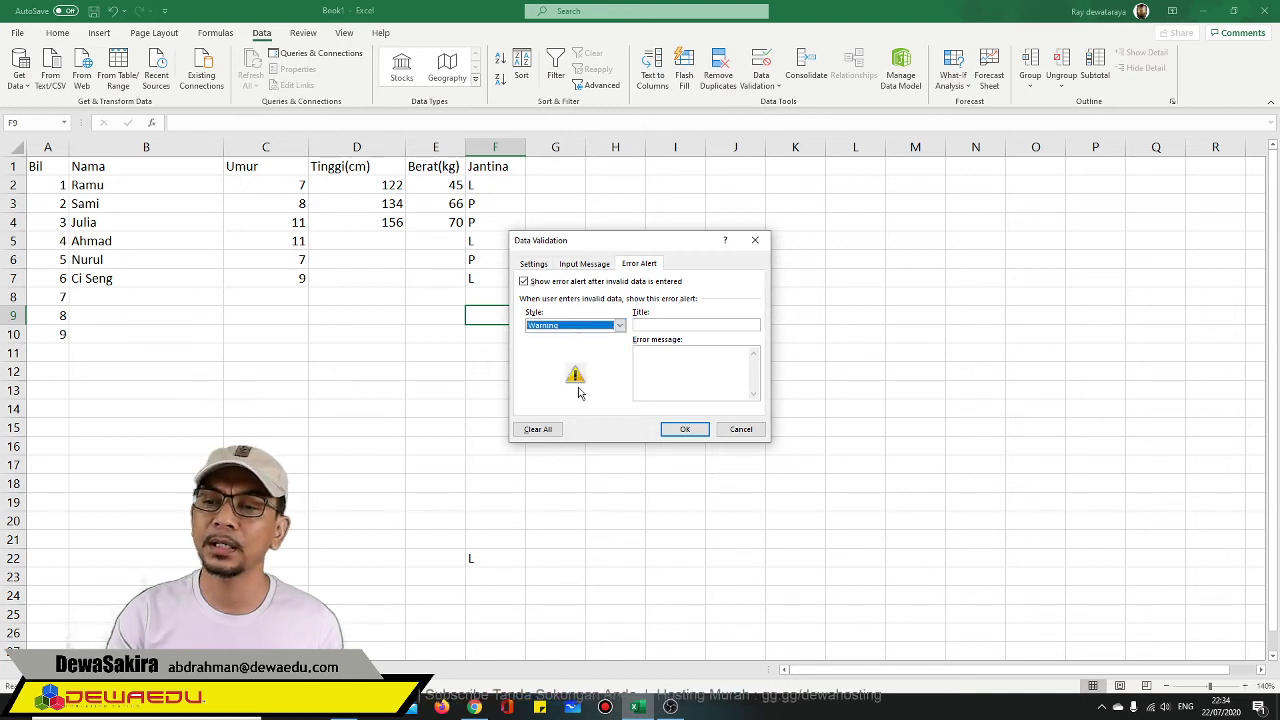
pyautogui.click(590, 327)
pyautogui.click(589, 355)
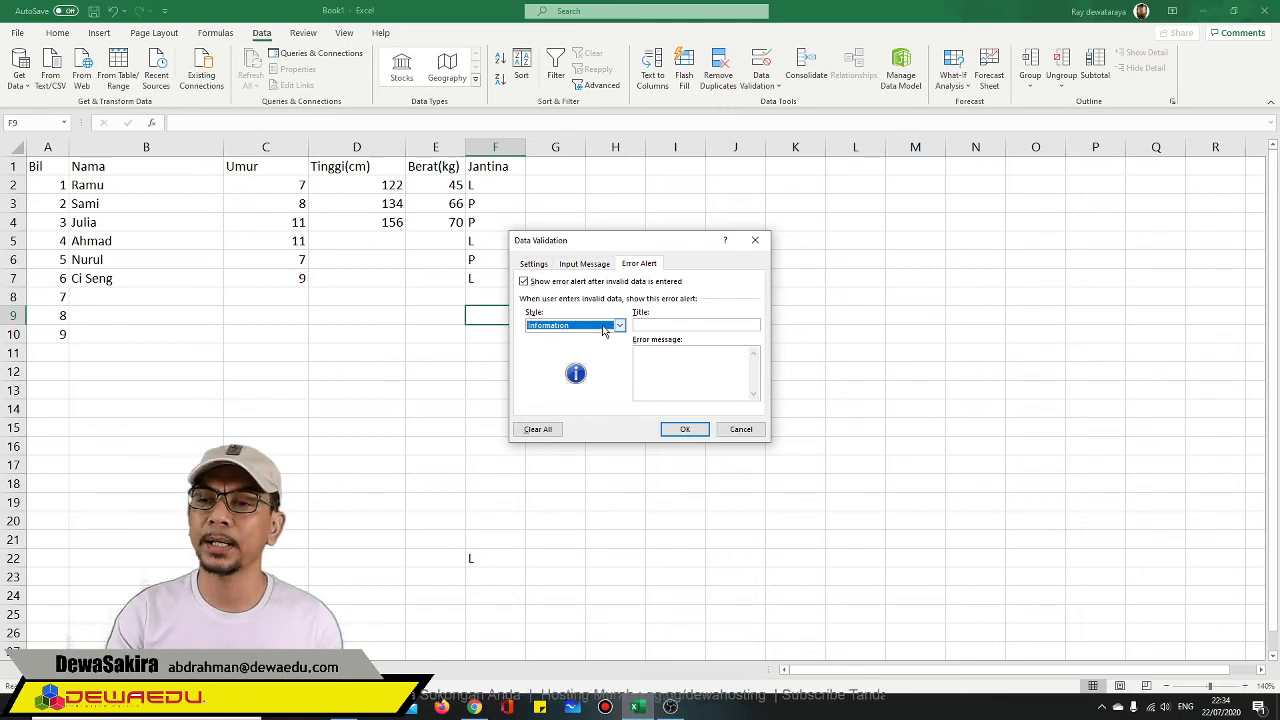
pyautogui.click(740, 430)
pyautogui.click(491, 200)
pyautogui.click(491, 220)
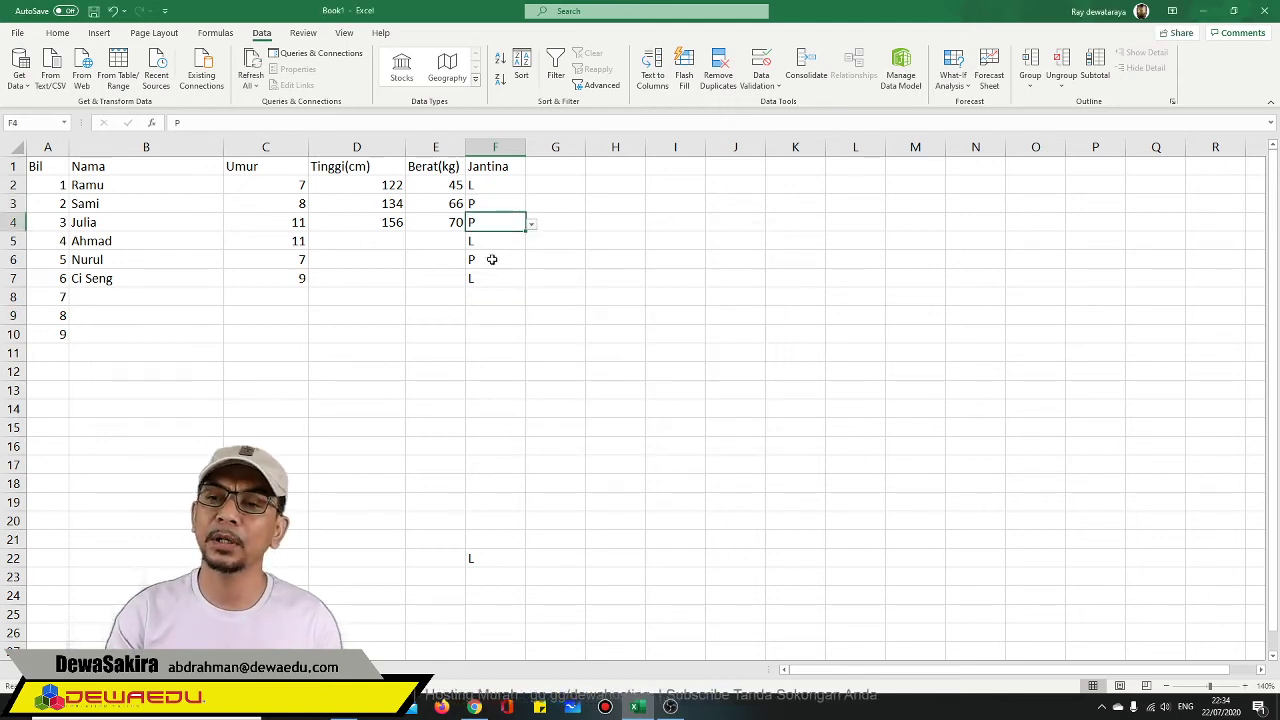
pyautogui.click(491, 259)
pyautogui.click(491, 278)
pyautogui.click(491, 313)
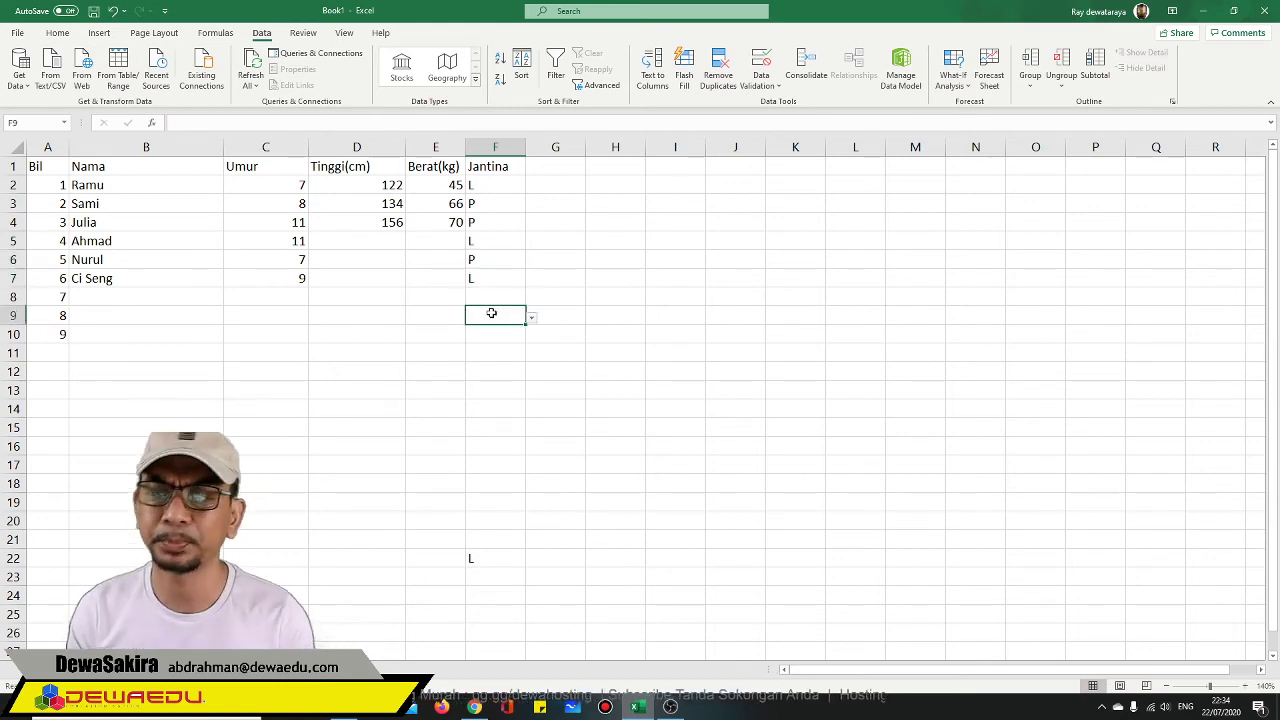
# - Add the column heading Persatuan in G1
pyautogui.click(553, 167)
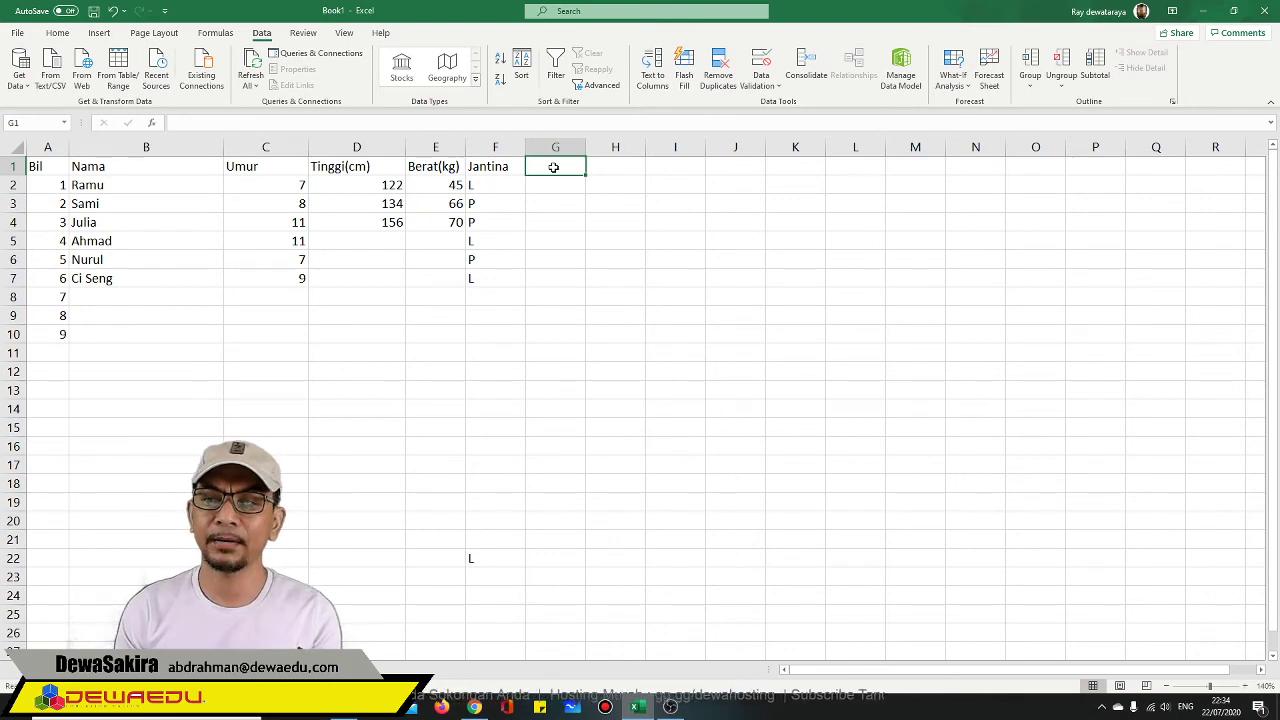
pyautogui.write('Persatuan')
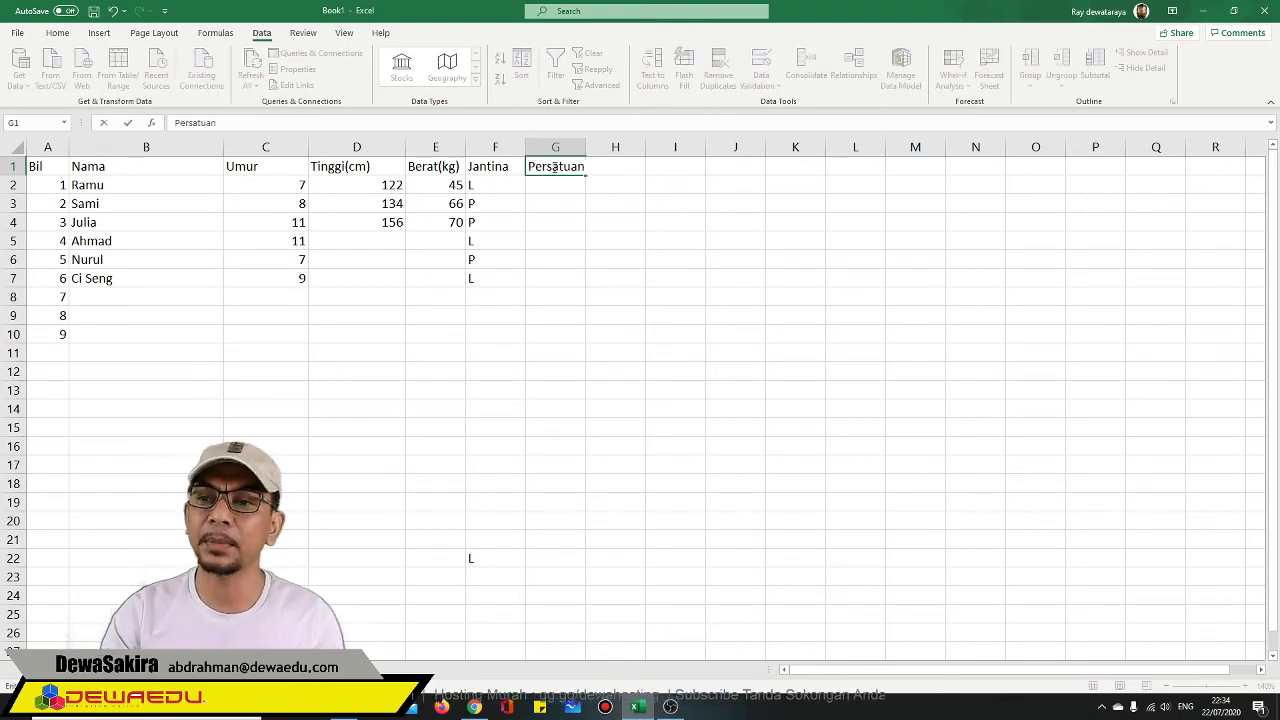
pyautogui.click(574, 206)
# - Apply list data validation to the whole Persatuan column with the source values Pengakap, PBSM and Putri Islam
pyautogui.click(577, 148)
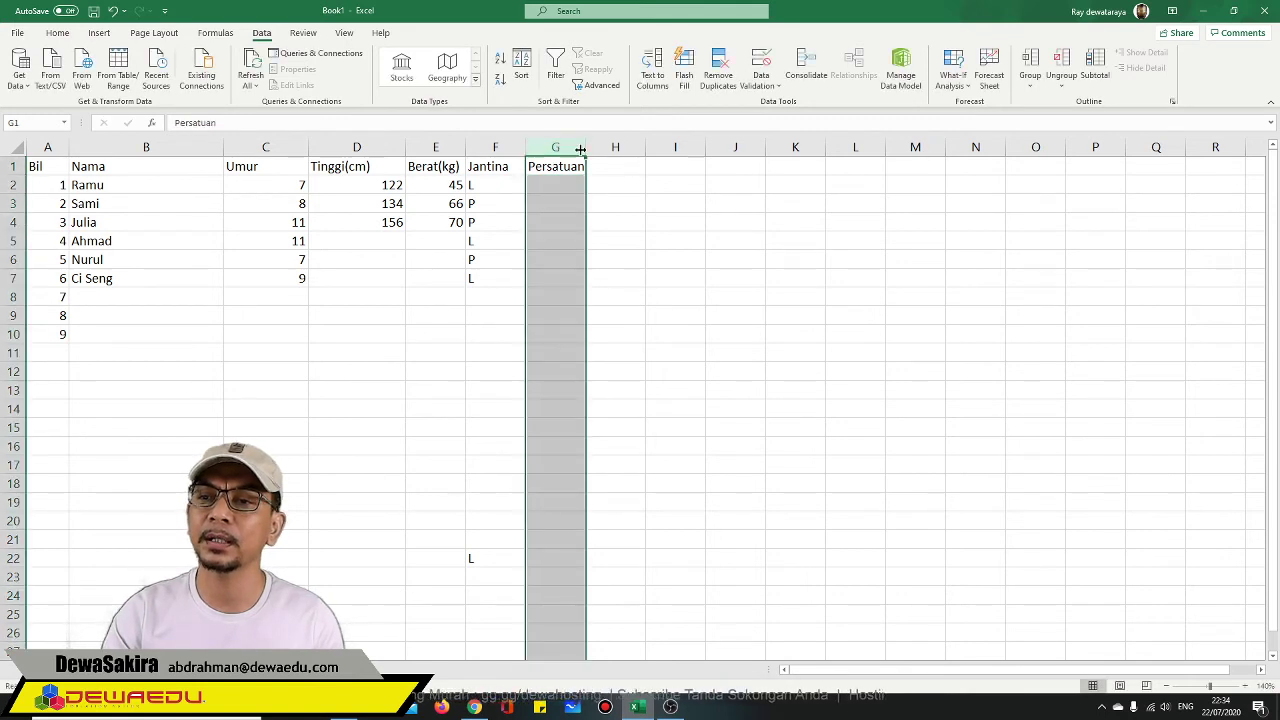
pyautogui.click(766, 84)
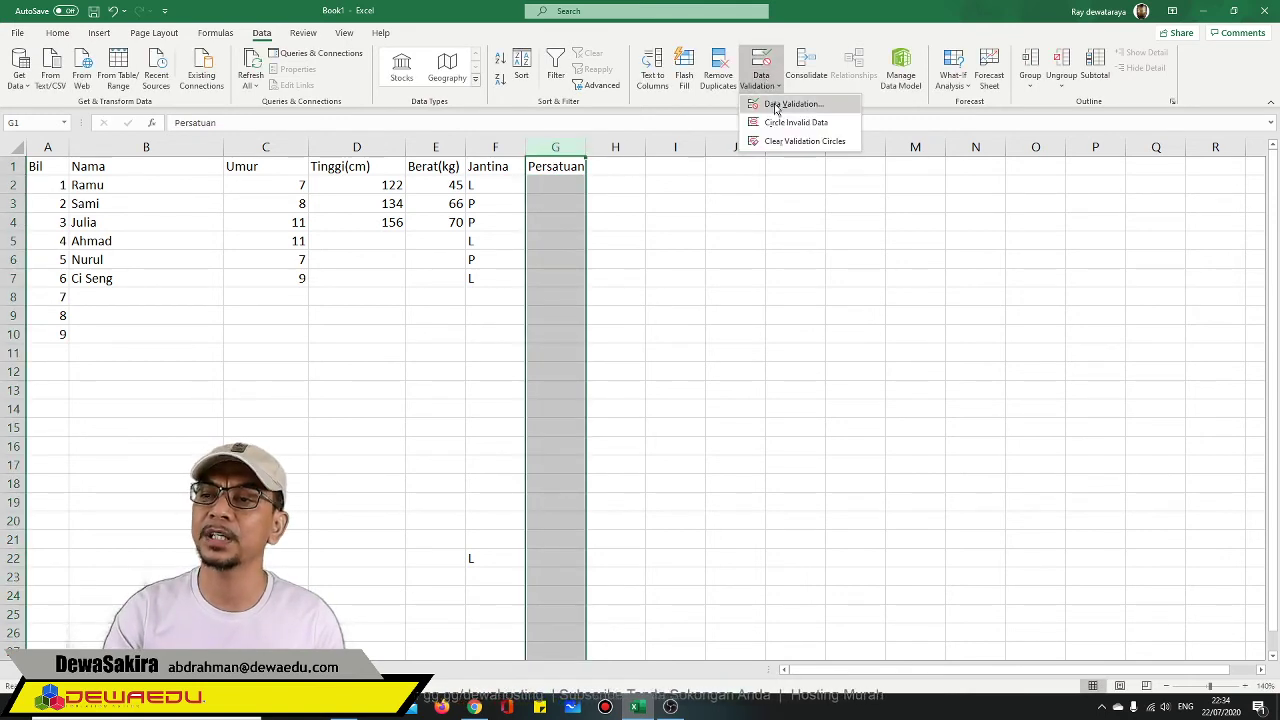
pyautogui.click(776, 106)
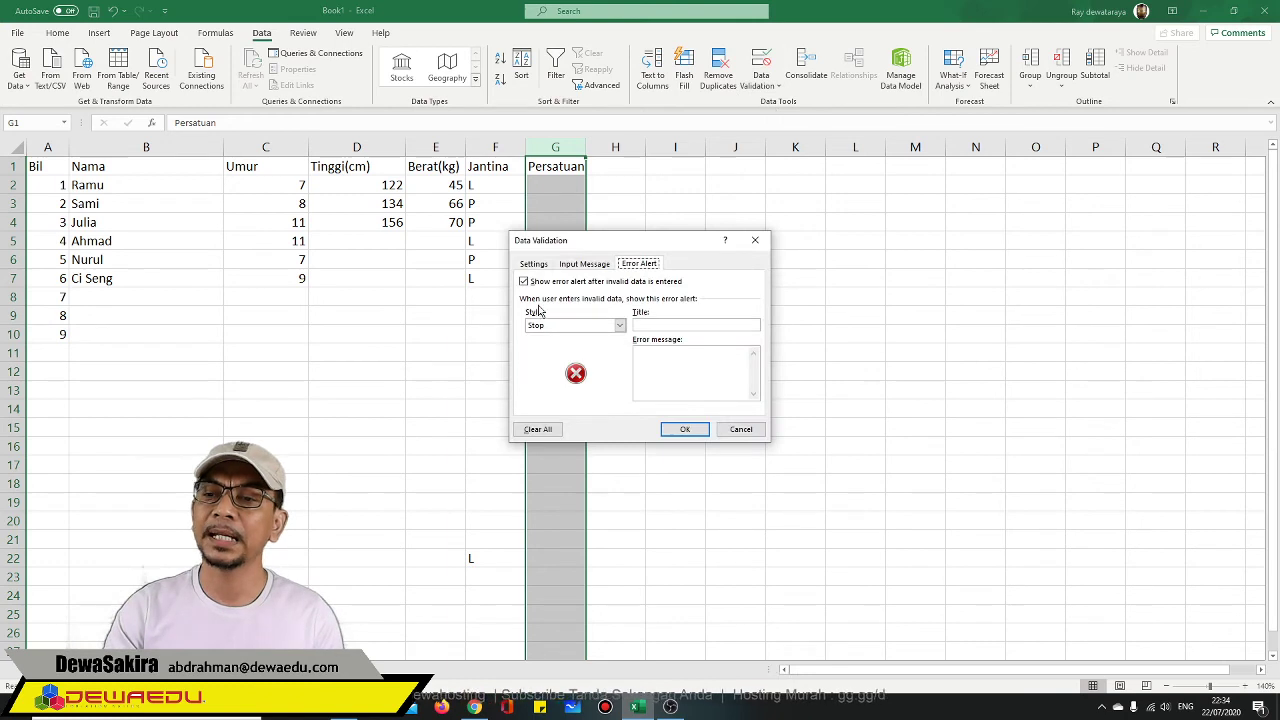
pyautogui.click(539, 266)
pyautogui.click(598, 307)
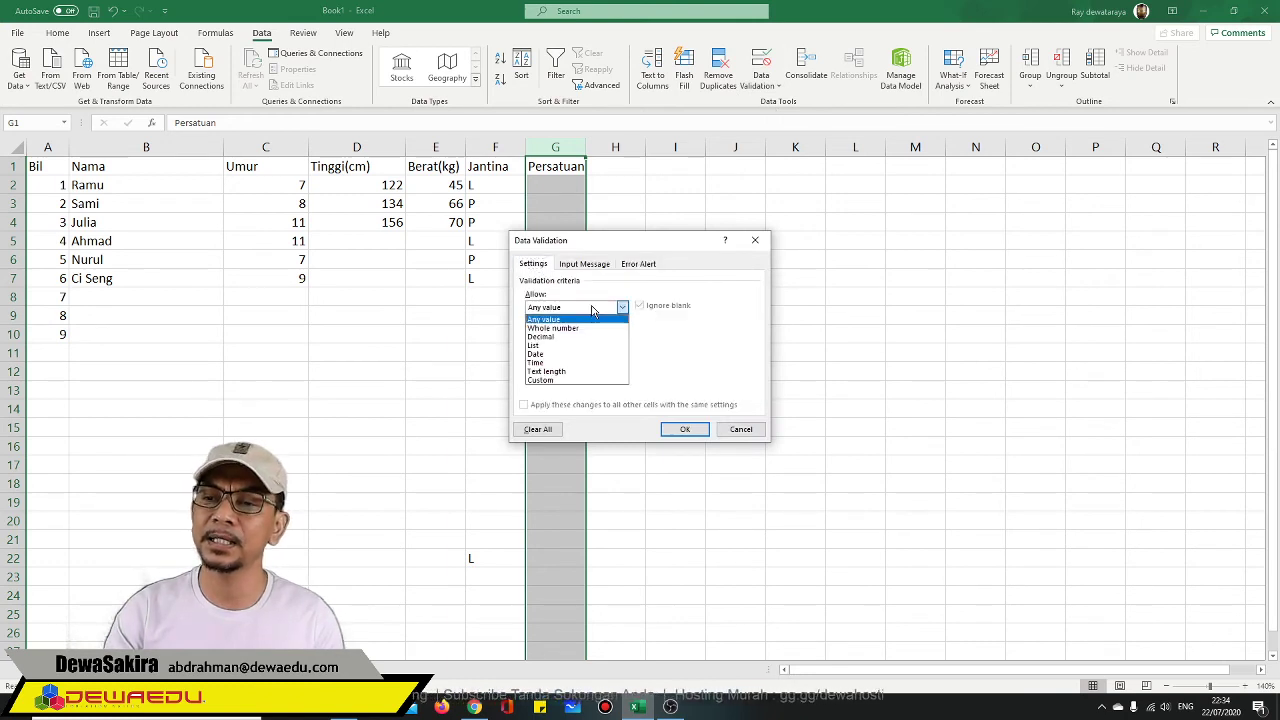
pyautogui.click(575, 349)
pyautogui.click(570, 360)
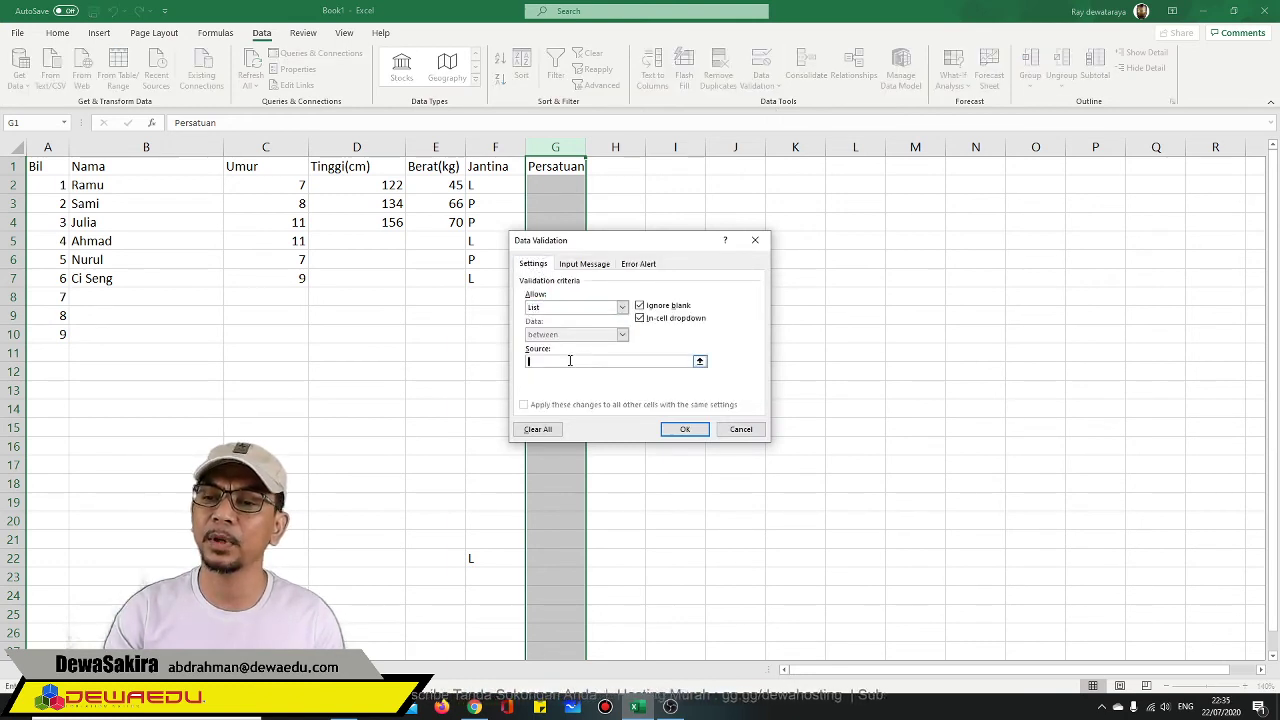
pyautogui.write('Pengakap,')
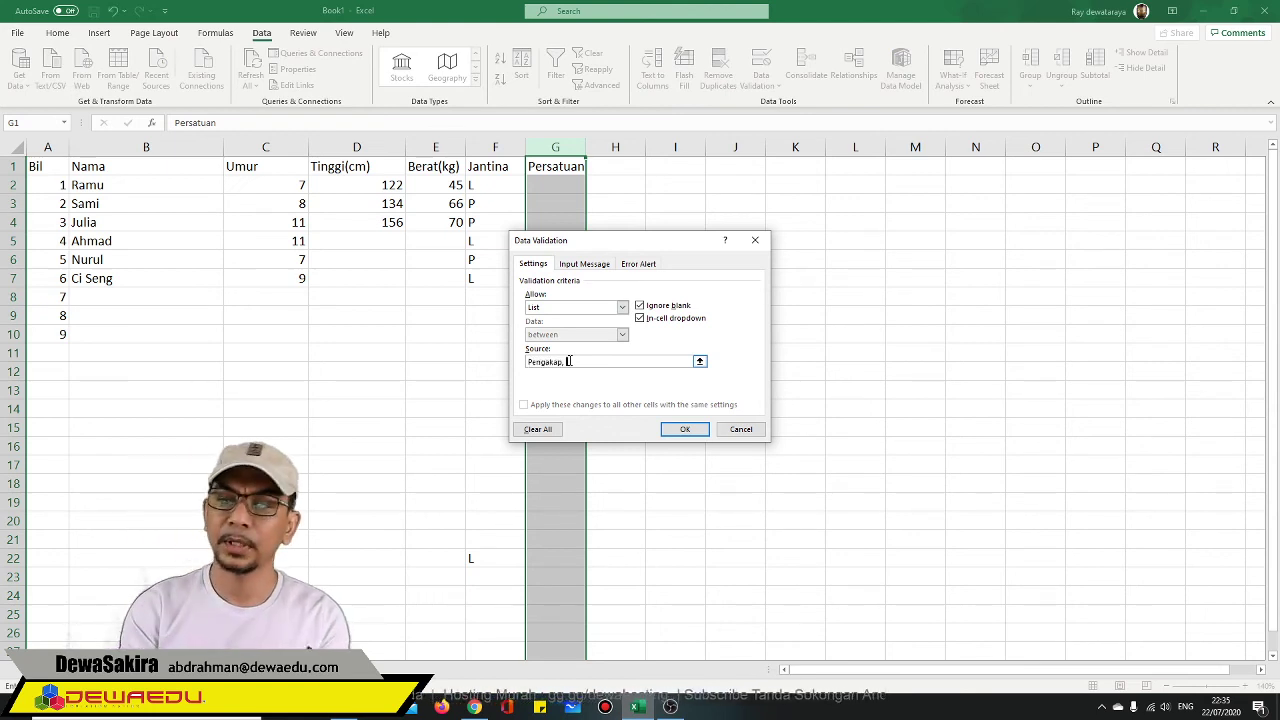
pyautogui.write('PBSM, Putri Islam')
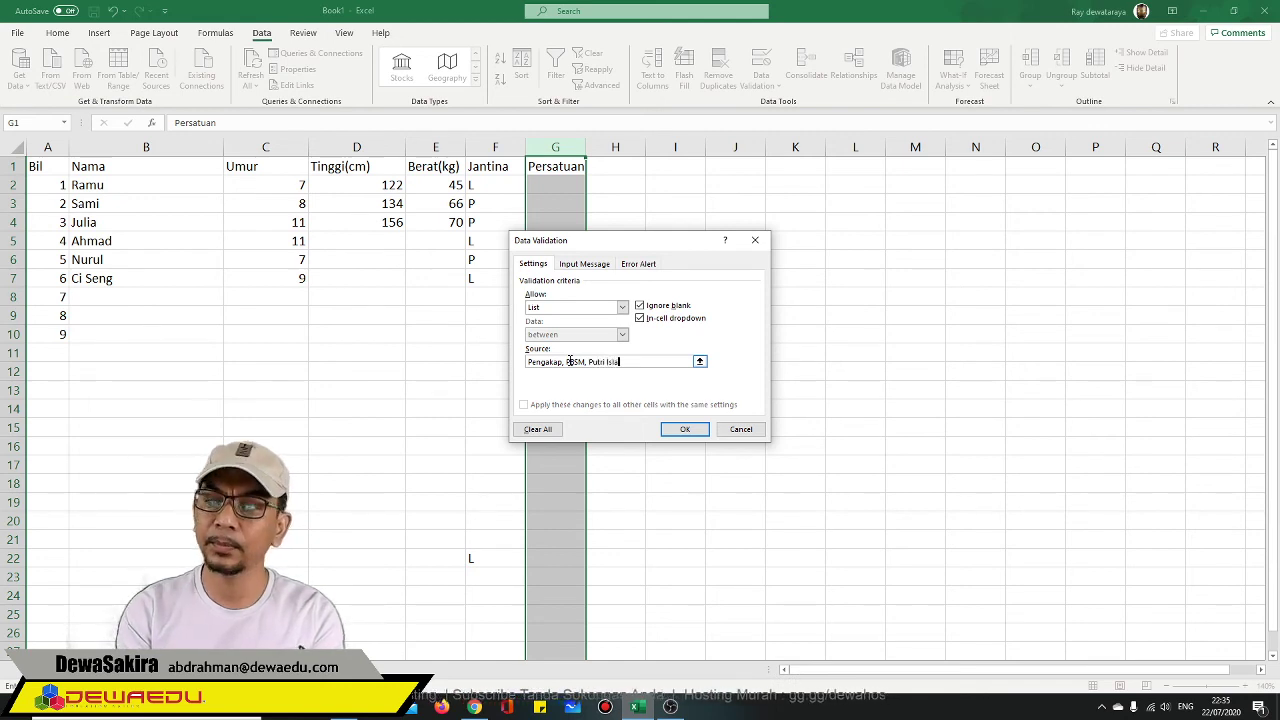
pyautogui.click(685, 429)
# - Choose PBSM in G2, Pengakap in G3 and Putri Islam in G4 from their drop-down lists, and widen column G to fit the entries
pyautogui.click(572, 193)
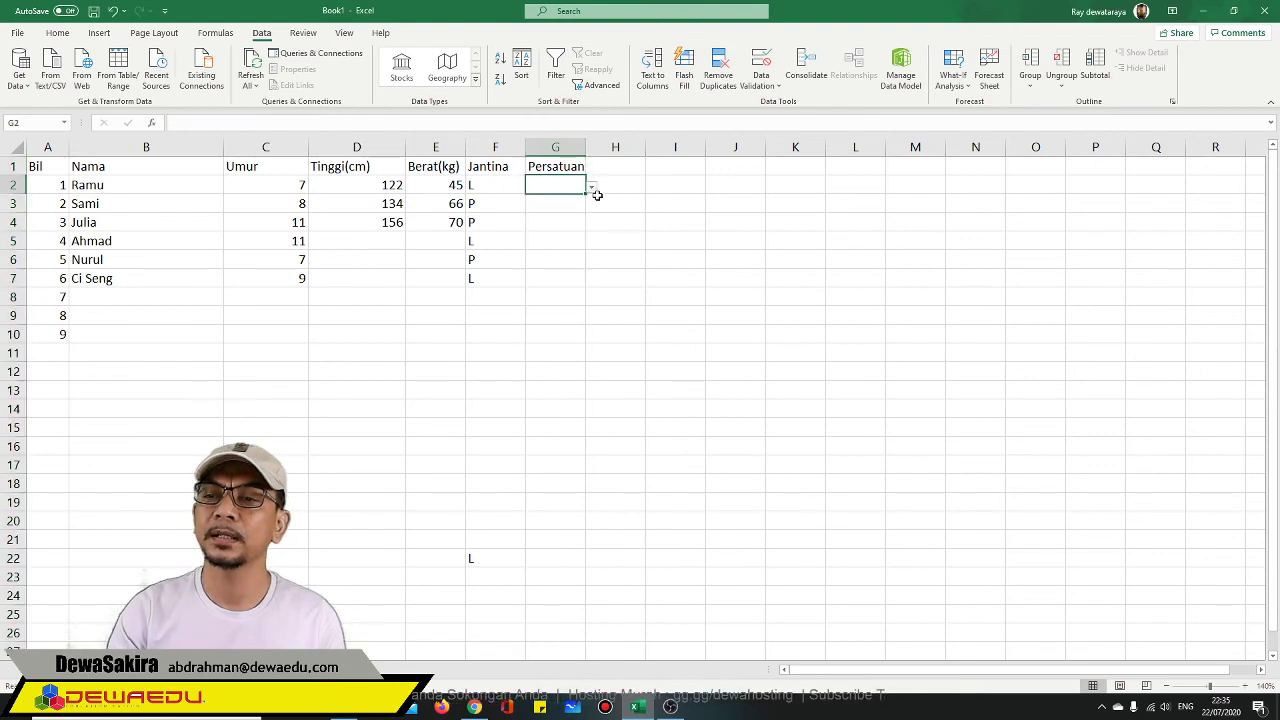
pyautogui.click(592, 190)
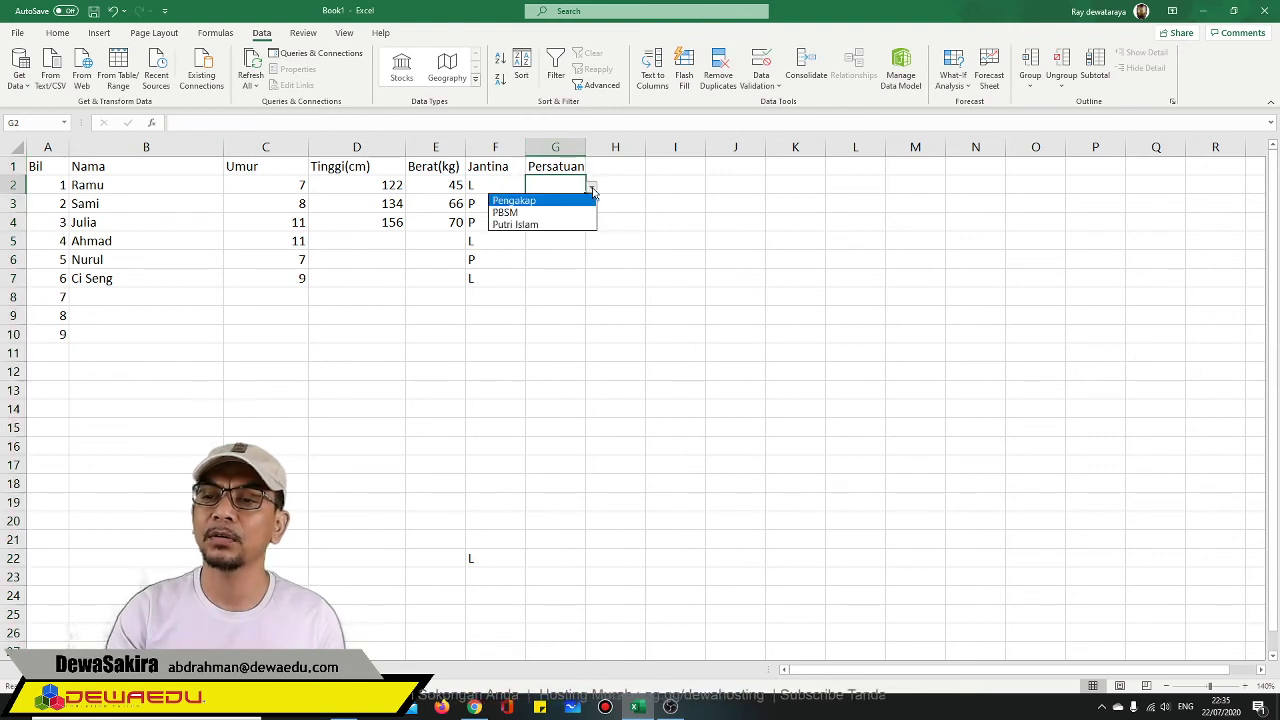
pyautogui.click(540, 212)
pyautogui.click(564, 210)
pyautogui.click(591, 206)
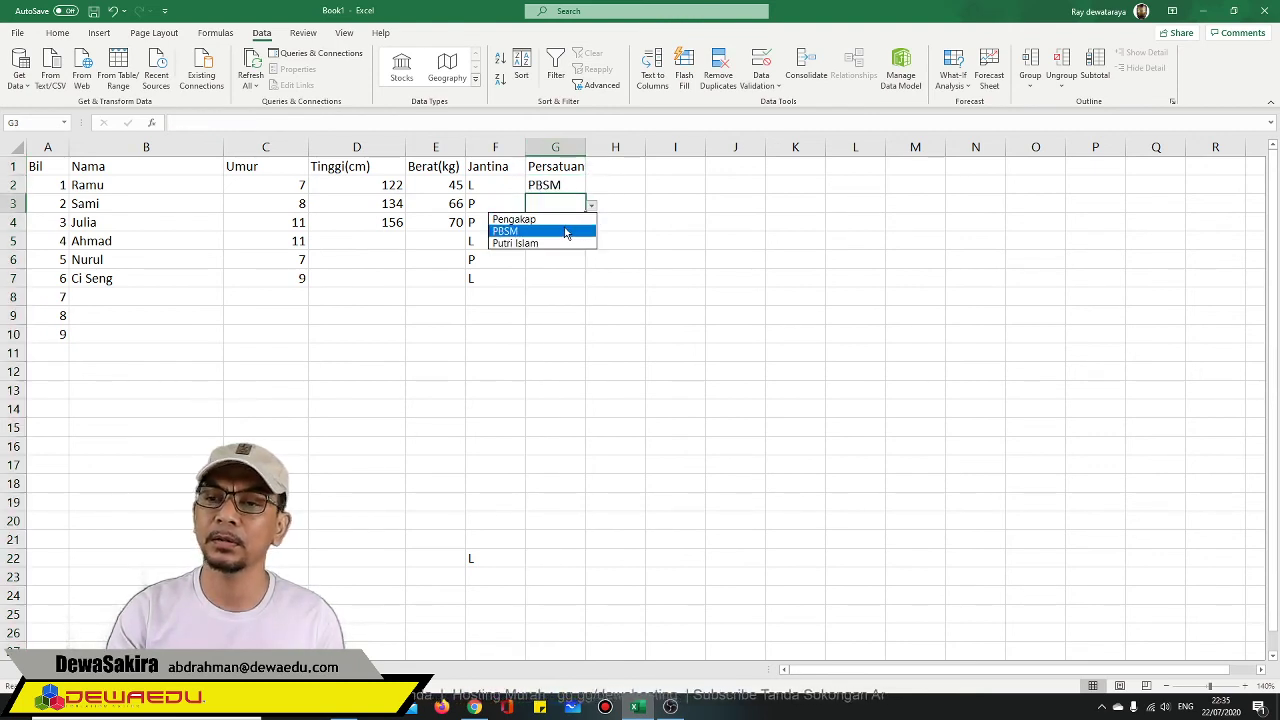
pyautogui.click(560, 214)
pyautogui.click(569, 224)
pyautogui.click(592, 224)
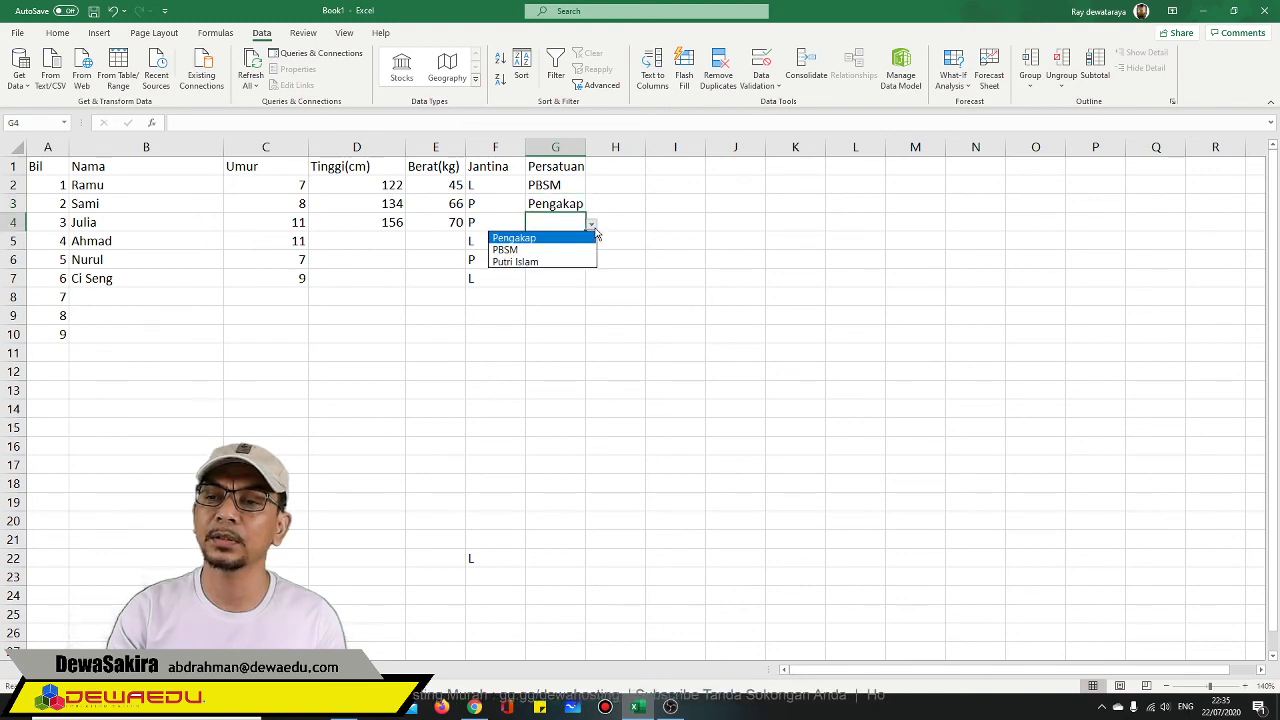
pyautogui.click(552, 262)
pyautogui.click(551, 259)
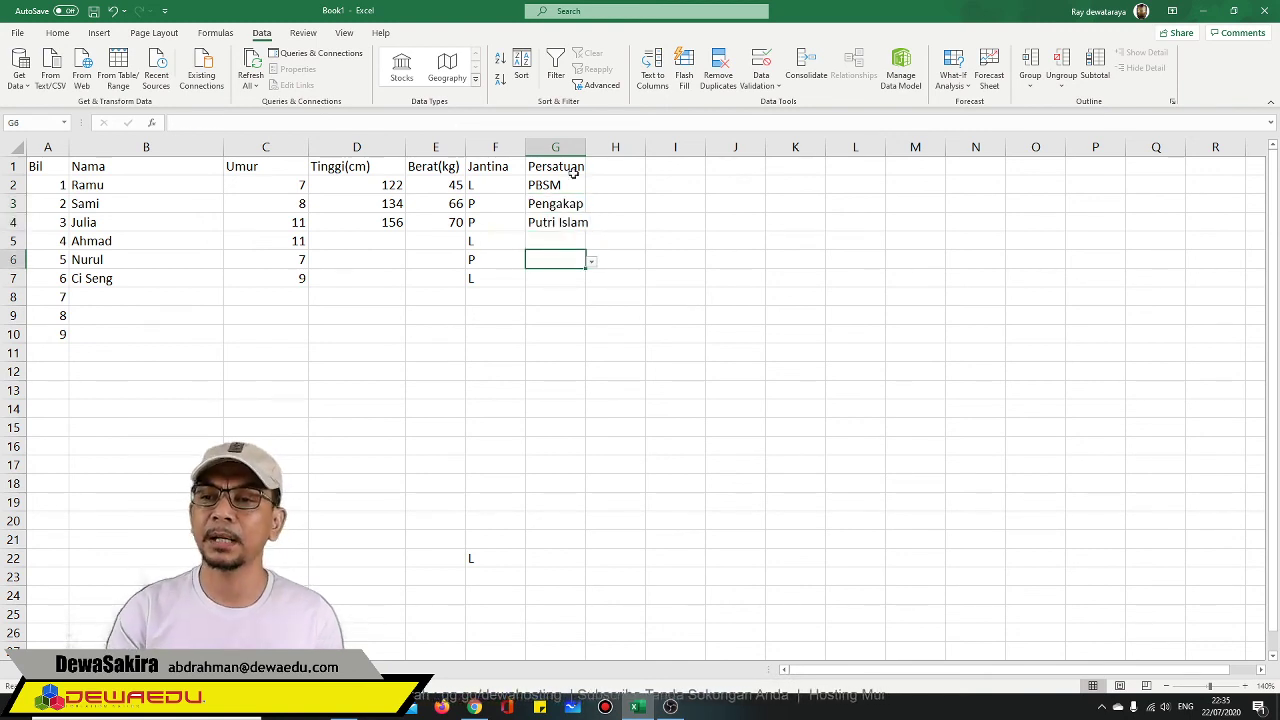
pyautogui.moveTo(586, 147); pyautogui.dragTo(628, 147)
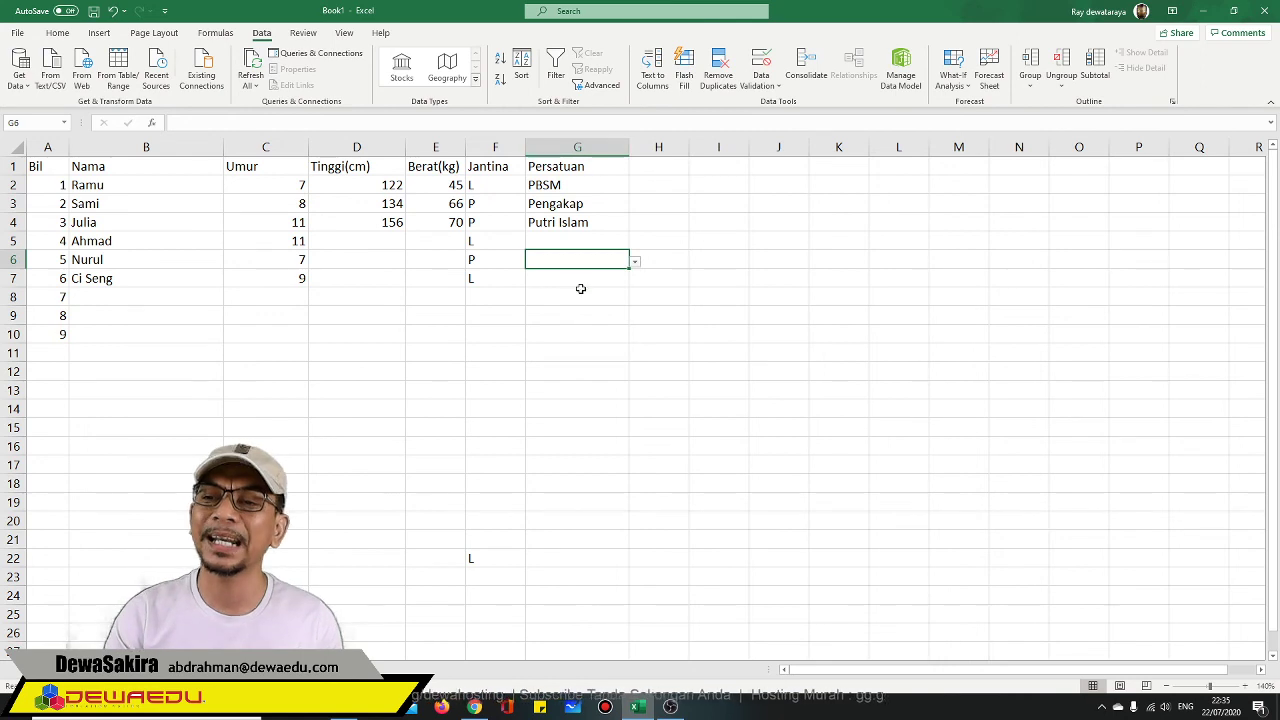